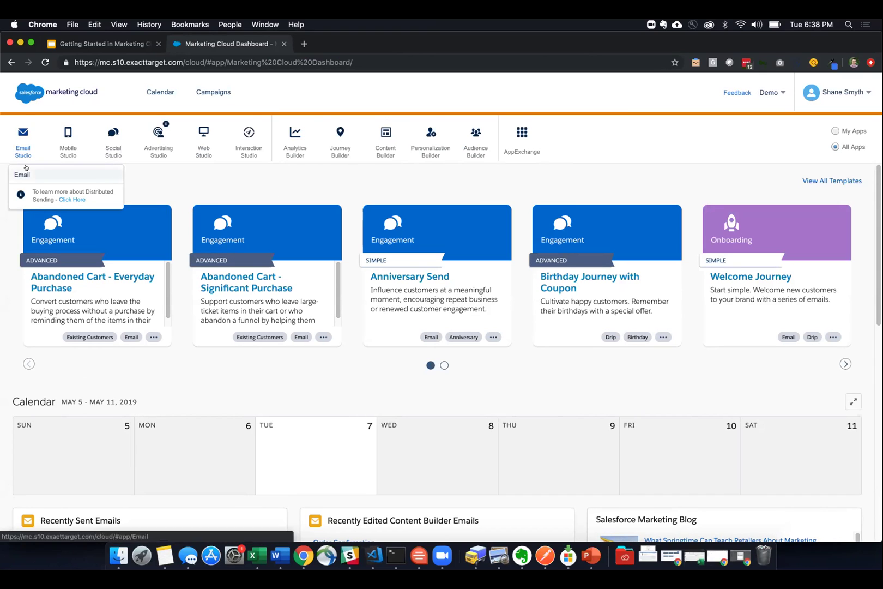
# - Go to Email Studio's Data Extensions list and open the AllContacts extension
pyautogui.click(92, 174)
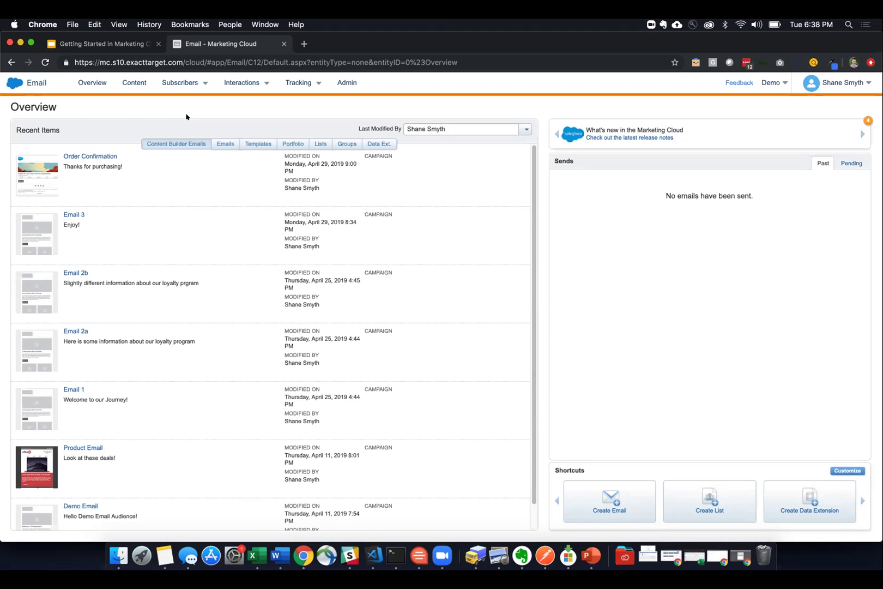
pyautogui.click(184, 82)
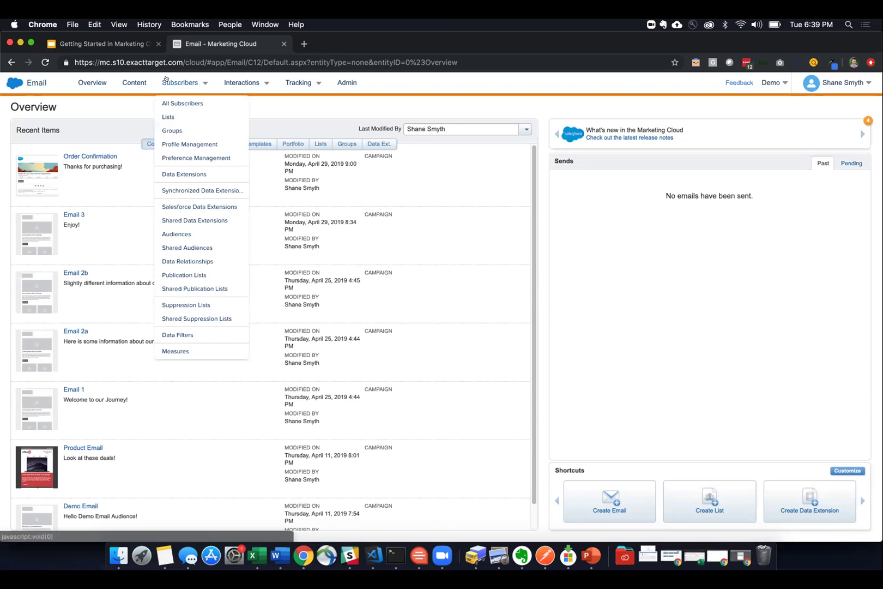
pyautogui.click(169, 174)
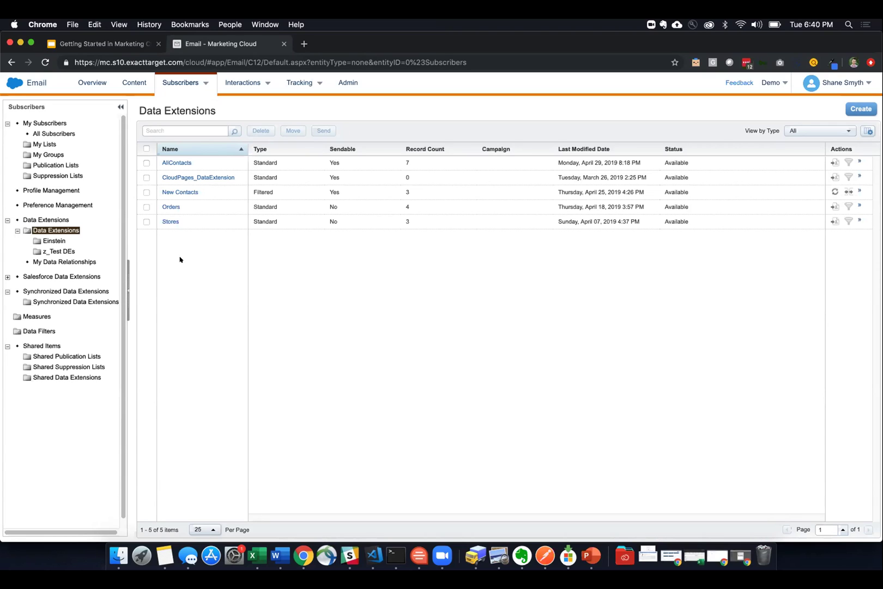
pyautogui.click(182, 162)
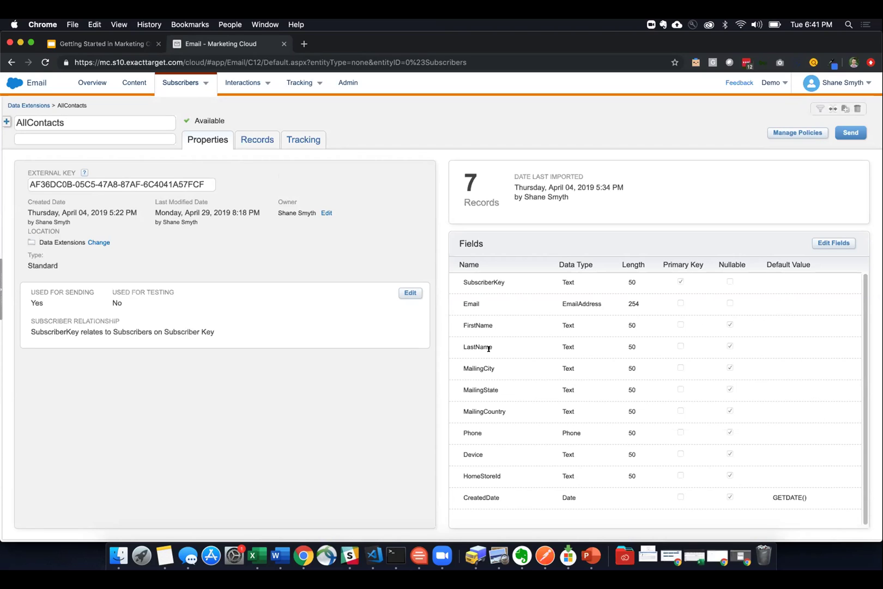
# - Review AllContacts fields like FirstName, MailingCity and MailingState, then view its seven records
pyautogui.doubleClick(472, 302)
pyautogui.doubleClick(475, 325)
pyautogui.moveTo(466, 368); pyautogui.dragTo(490, 413)
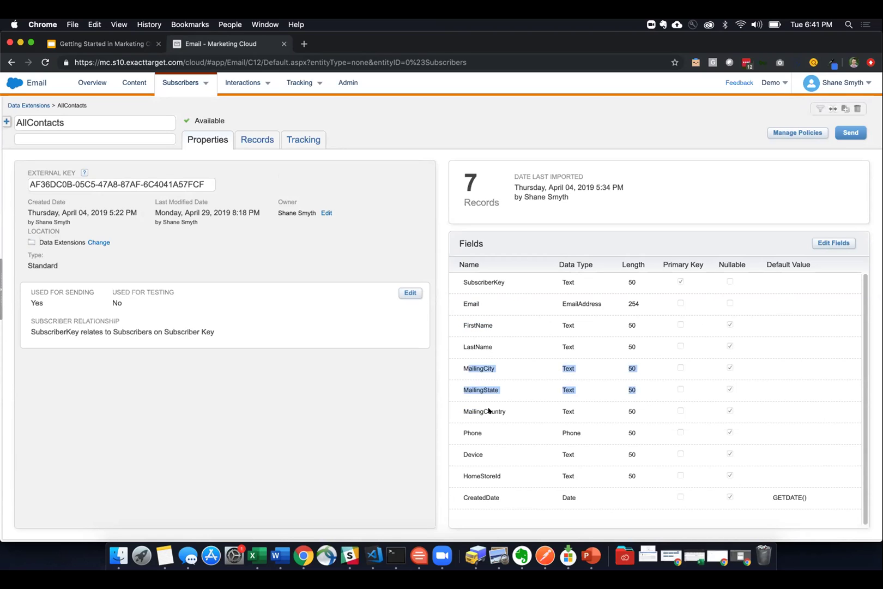
pyautogui.click(465, 432)
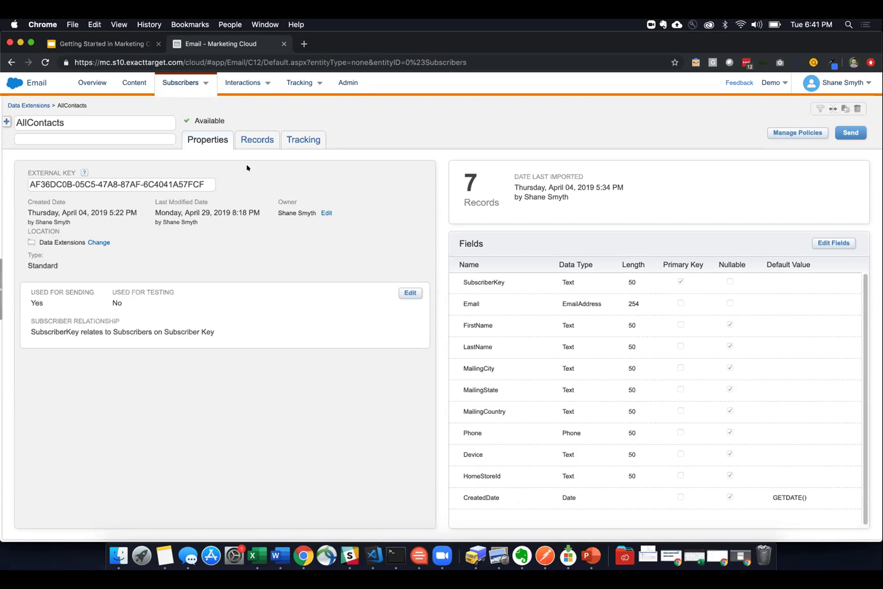
pyautogui.click(244, 144)
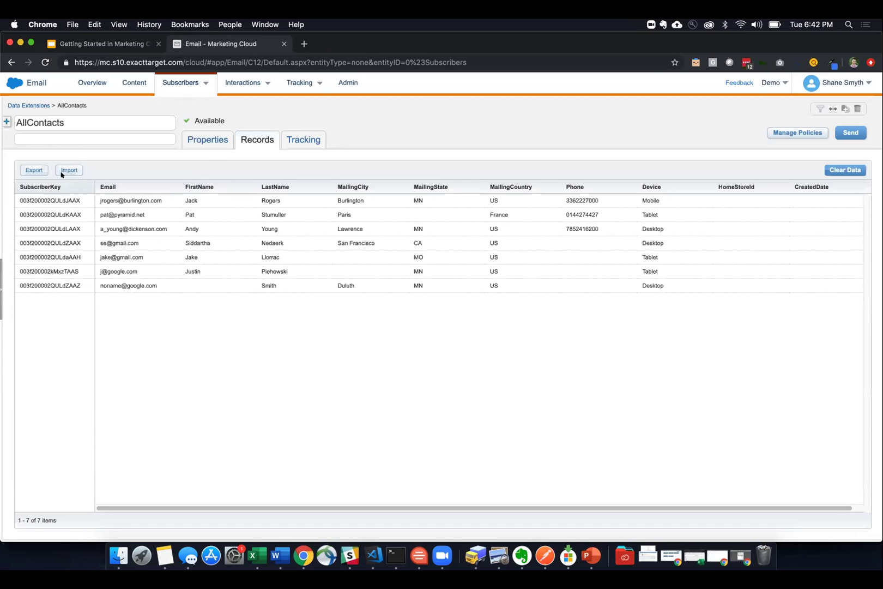
# - Return to AllContacts' Properties, then go back to the Data Extensions folder
pyautogui.click(201, 143)
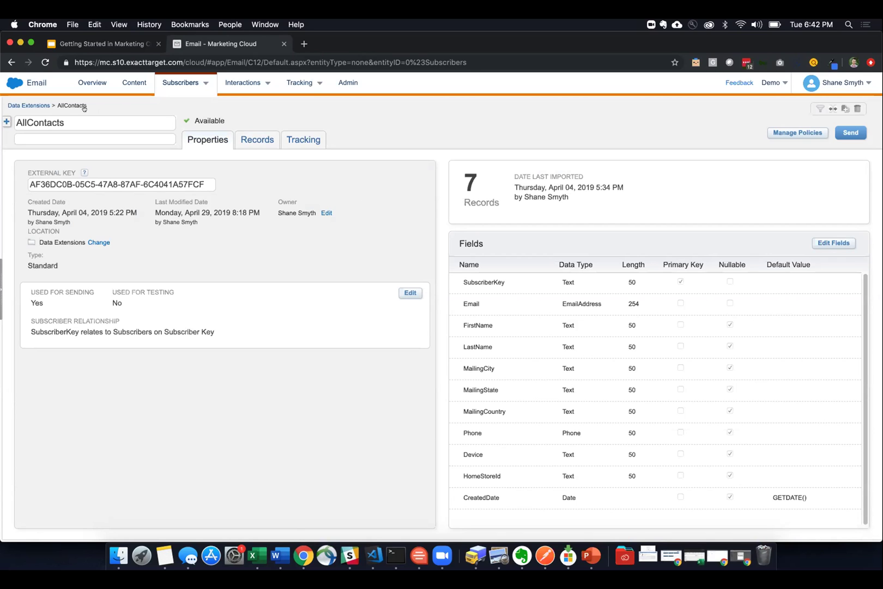
pyautogui.click(39, 104)
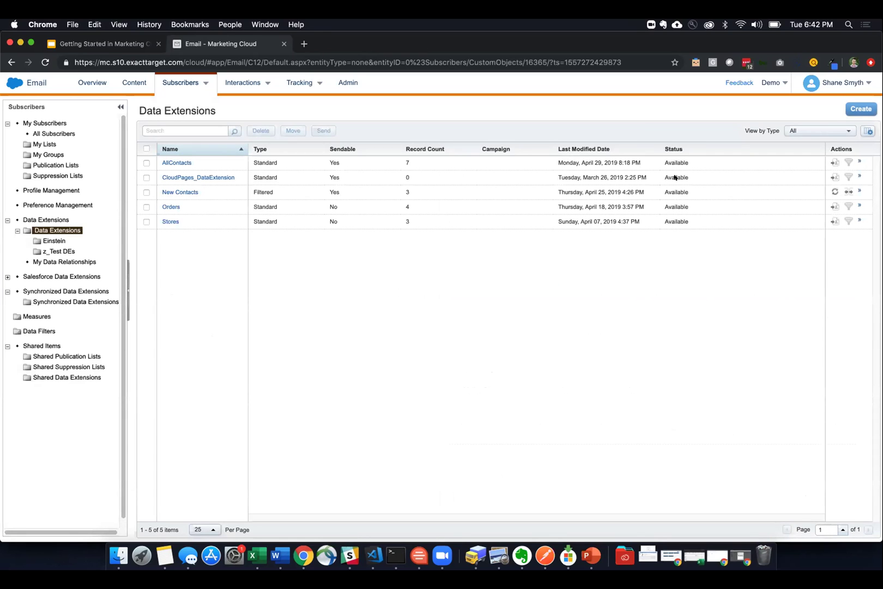
# - Begin creating a new Standard Data Extension
pyautogui.click(854, 107)
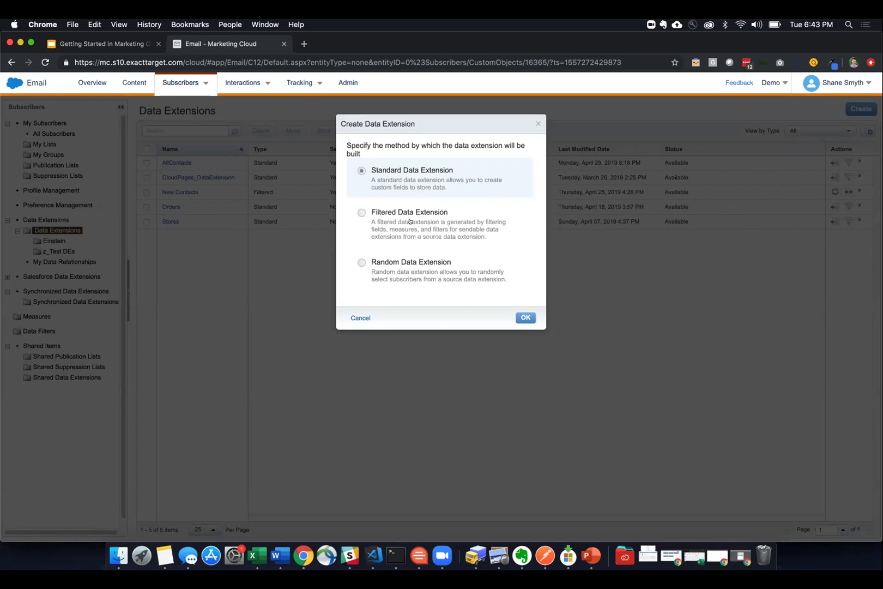
pyautogui.click(525, 317)
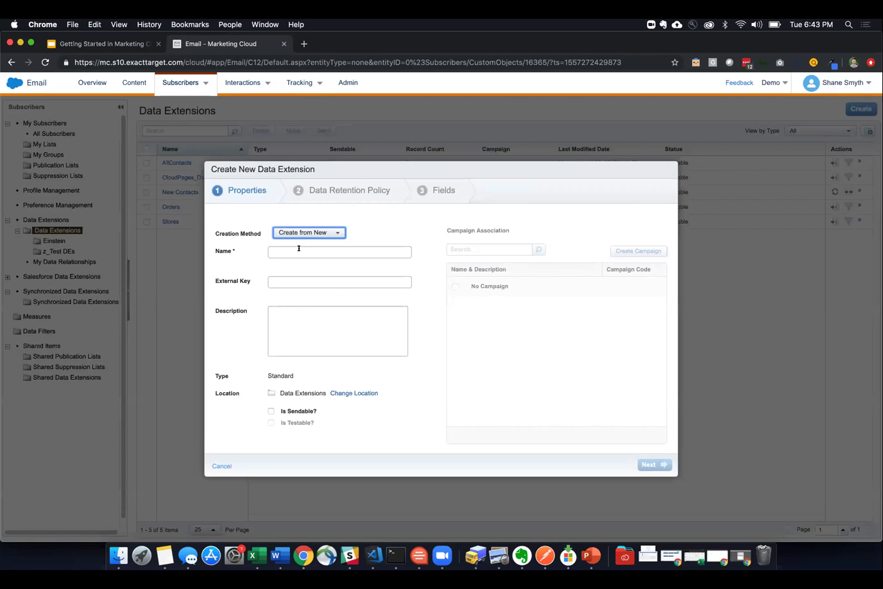
# - Name the new data extension 'Demo', mark it sendable, and advance to Data Retention Policy
pyautogui.click(299, 249)
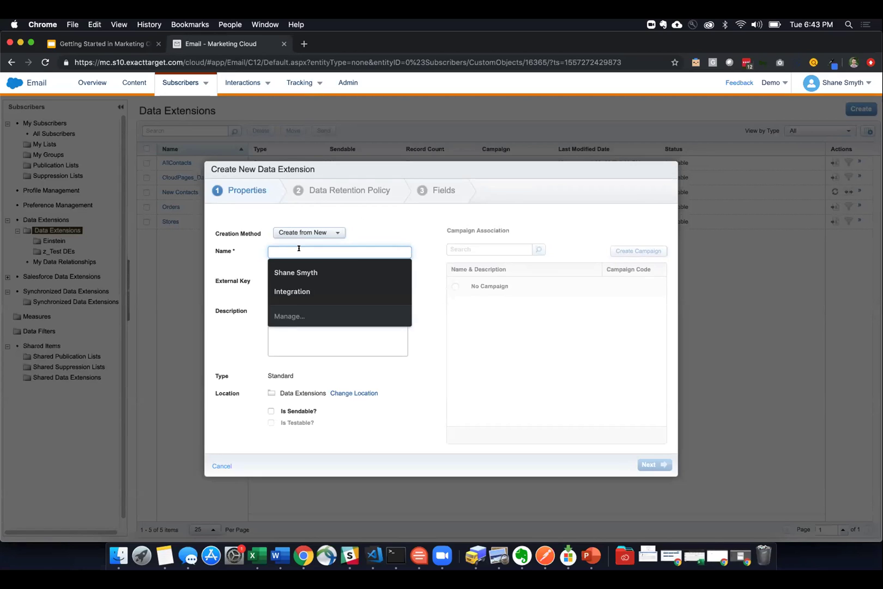
pyautogui.write('Demo')
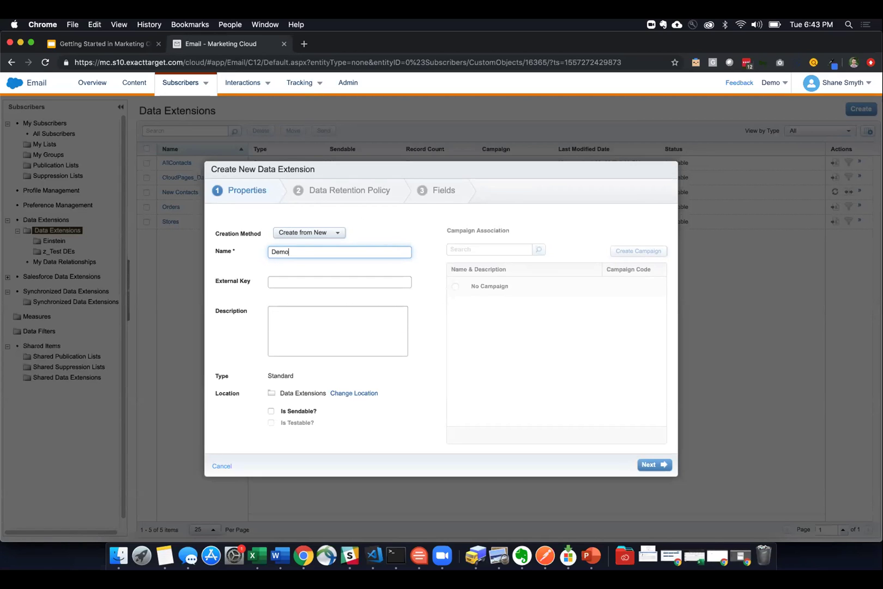
pyautogui.click(306, 327)
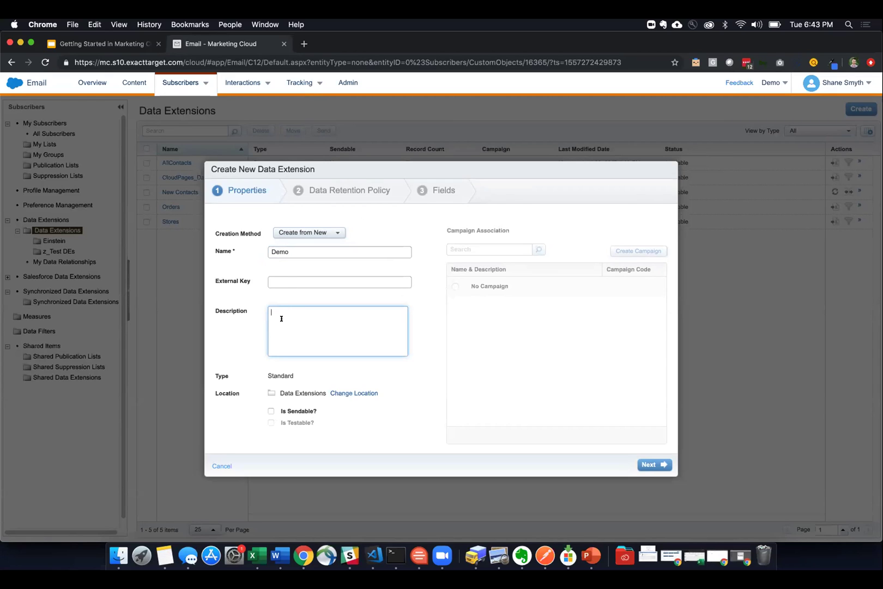
pyautogui.click(269, 411)
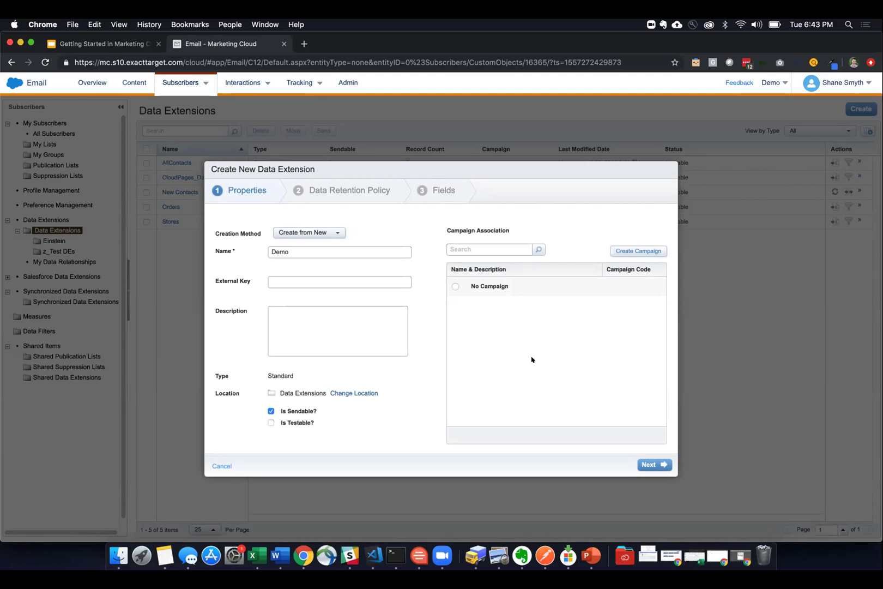
pyautogui.click(639, 463)
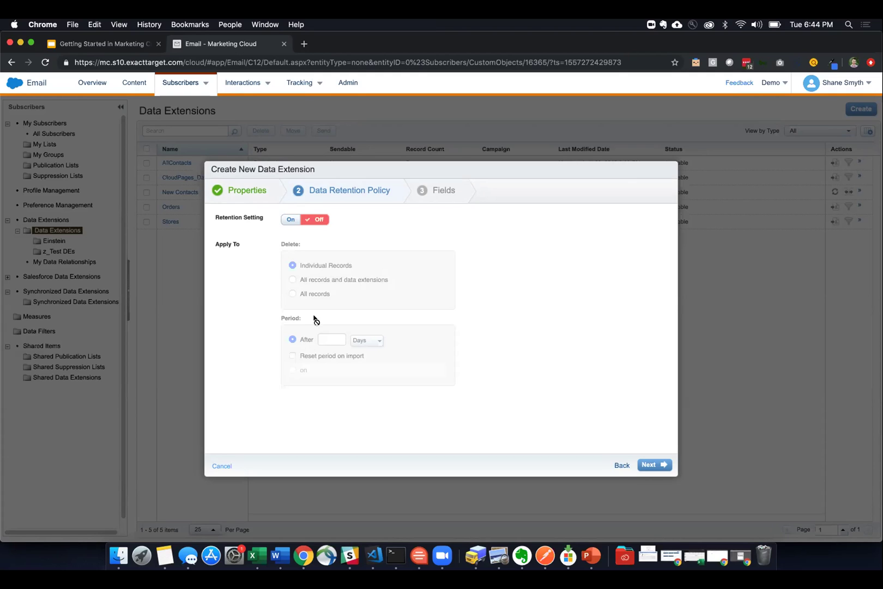
# - Leave retention off and add a primary-key field named SubcriberKey
pyautogui.click(651, 465)
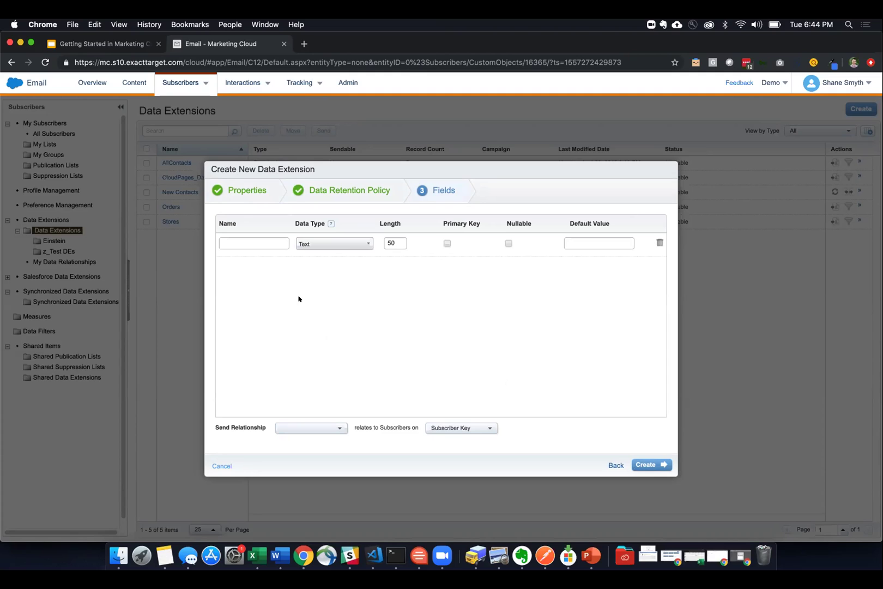
pyautogui.click(265, 242)
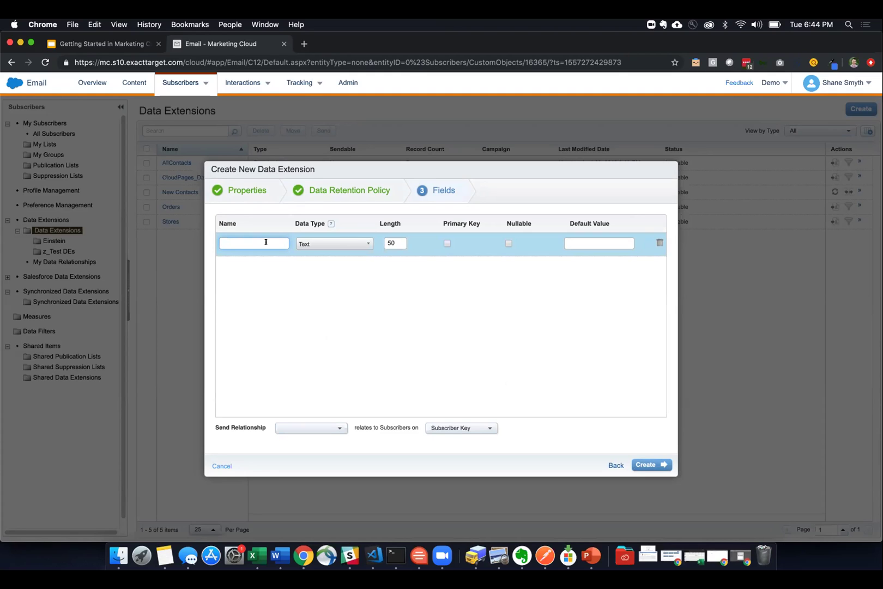
pyautogui.write('SubcriberKey')
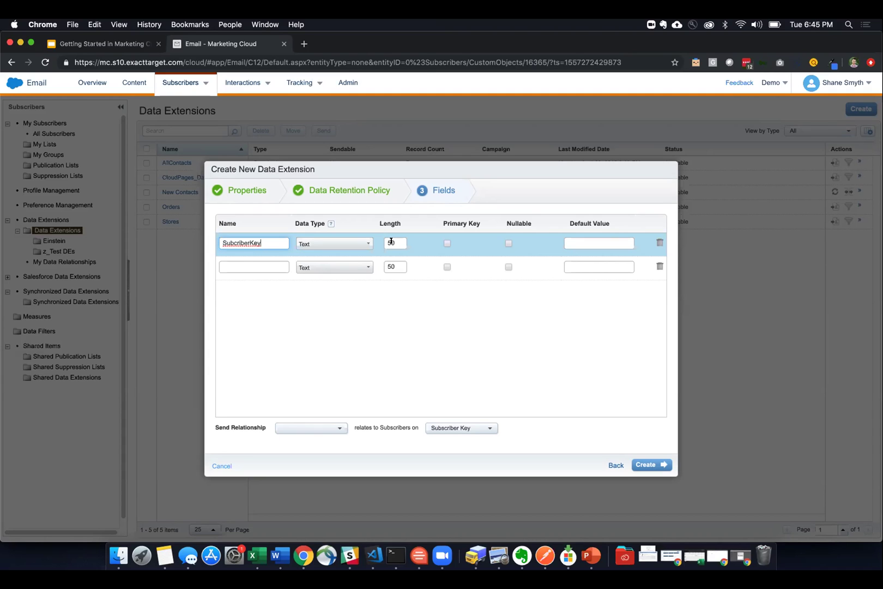
pyautogui.click(447, 242)
# - Add an Email field with data type EmailAddress
pyautogui.click(256, 266)
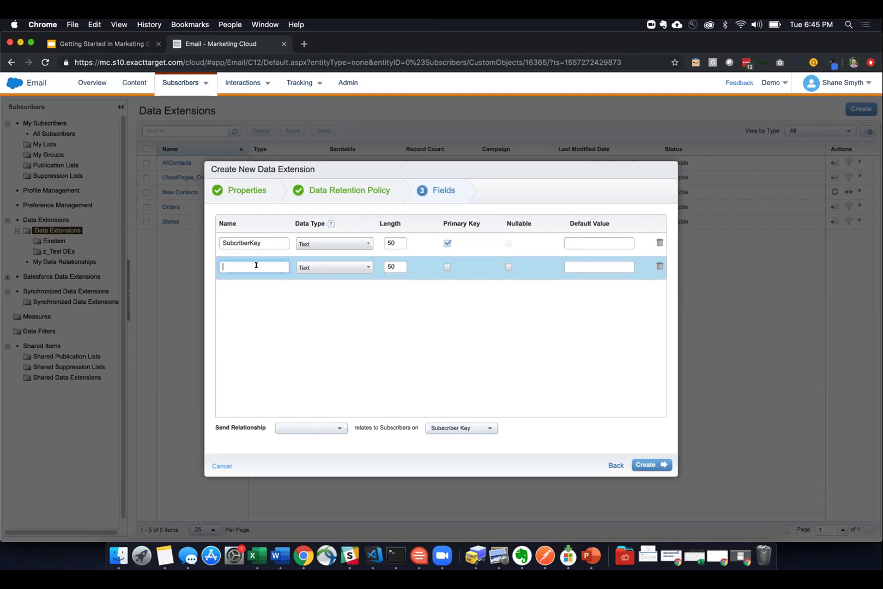
pyautogui.write('Email')
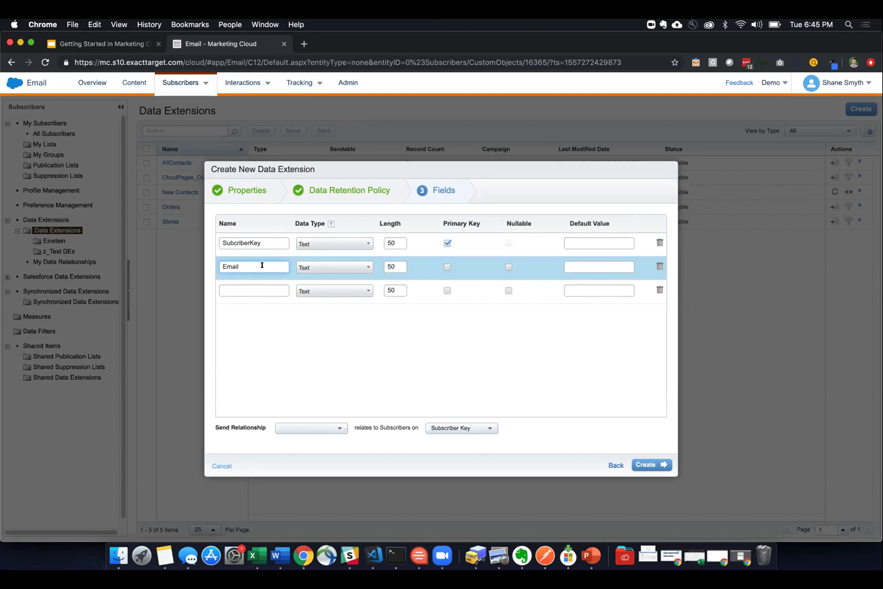
pyautogui.click(322, 266)
pyautogui.scroll(-2, 342, 299)
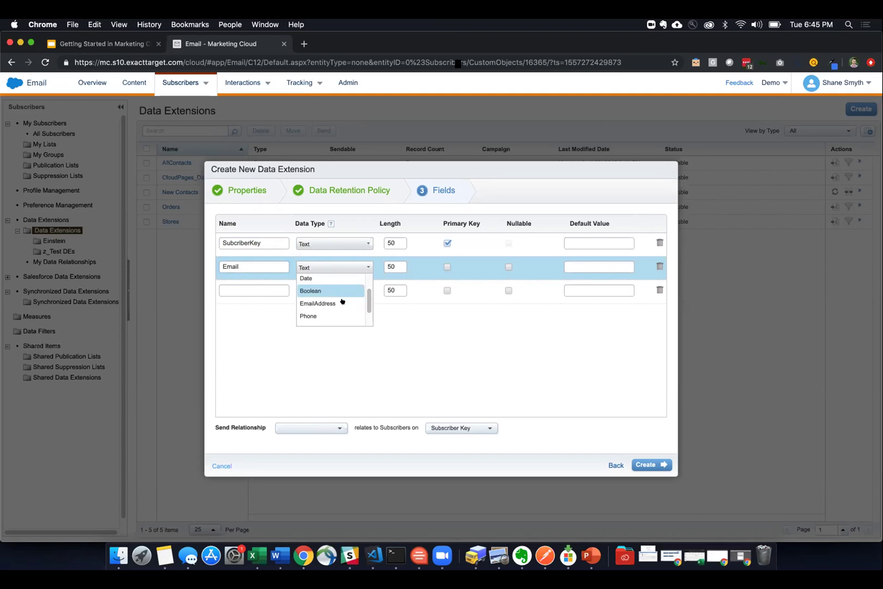
pyautogui.click(325, 304)
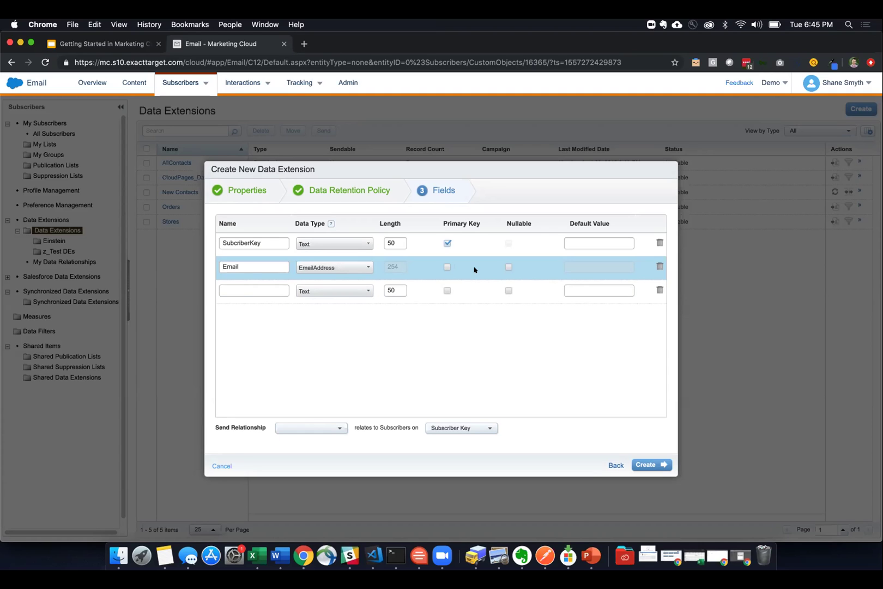
# - Add nullable FirstName and LastName text fields to the data extension
pyautogui.click(274, 289)
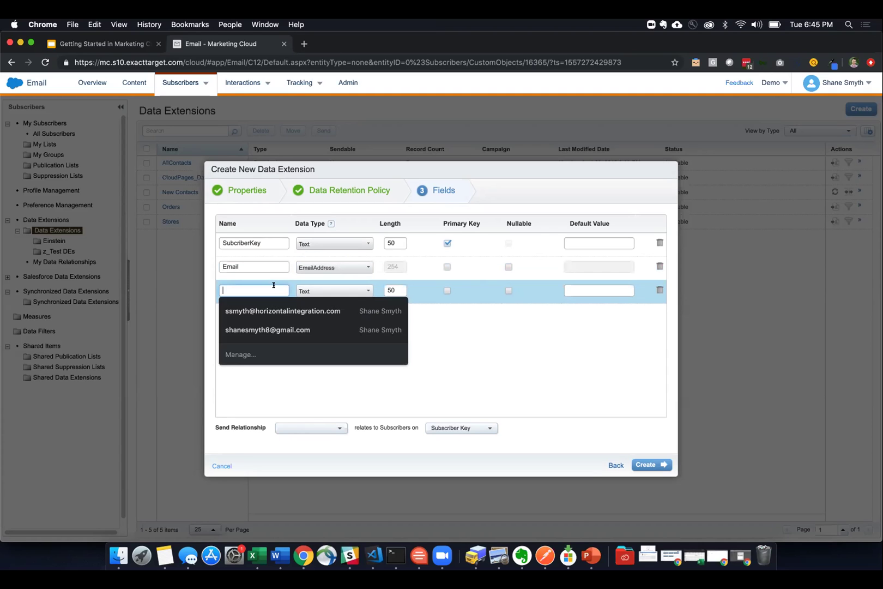
pyautogui.write('FirstName')
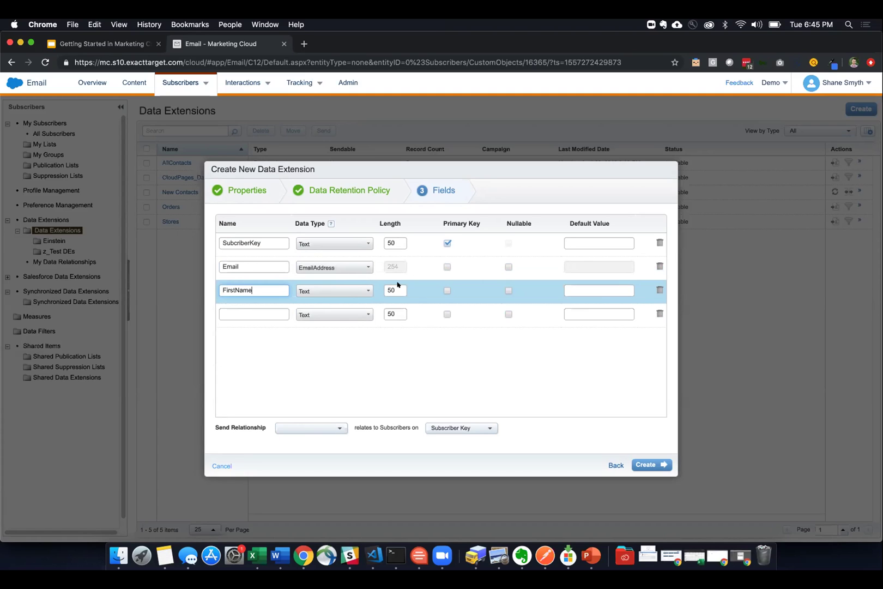
pyautogui.click(508, 289)
pyautogui.click(241, 308)
pyautogui.write('La')
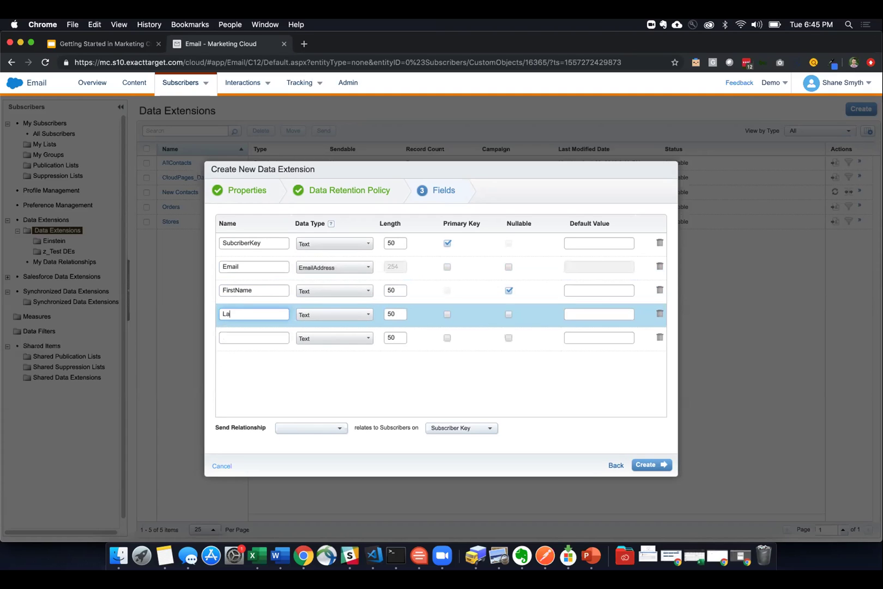
pyautogui.write('sjttName')
pyautogui.click(508, 314)
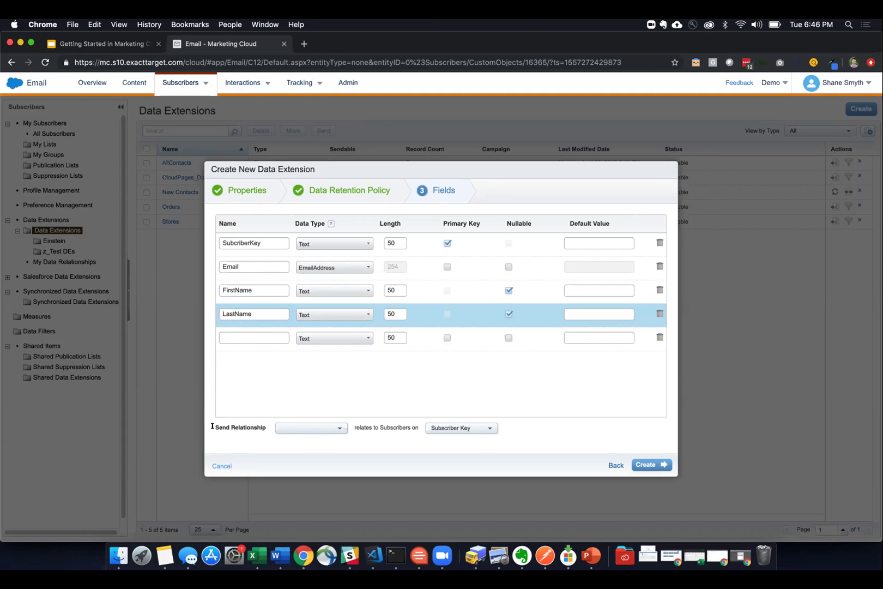
pyautogui.moveTo(213, 426); pyautogui.dragTo(263, 427)
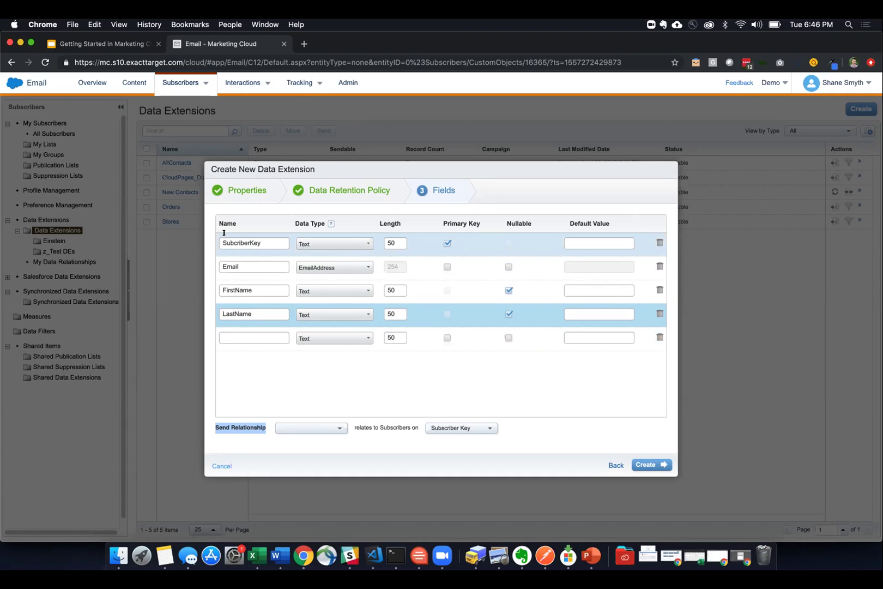
# - Rename the key field to SubscriberKey, relate sends via Subscriber Key, and create the extension
pyautogui.click(232, 241)
pyautogui.write('s')
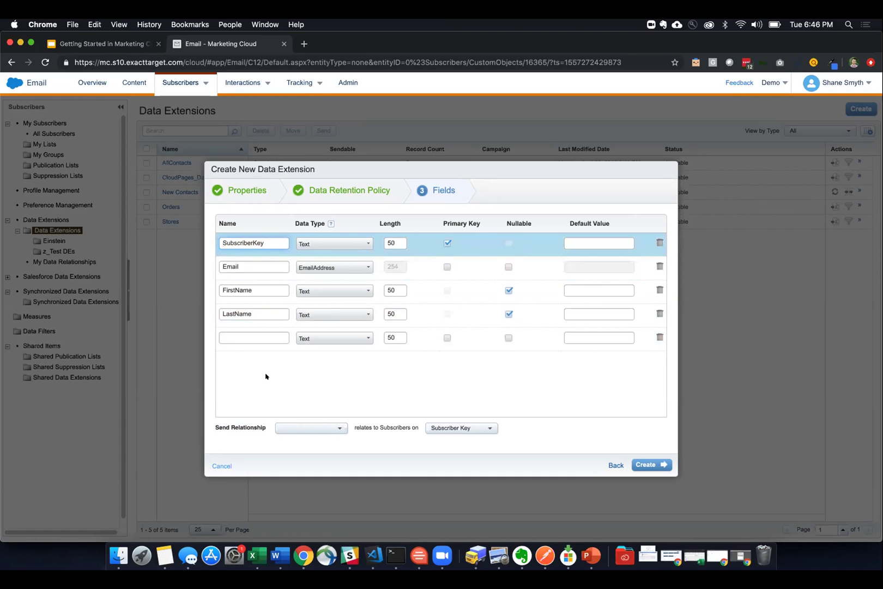
pyautogui.click(263, 418)
pyautogui.click(309, 429)
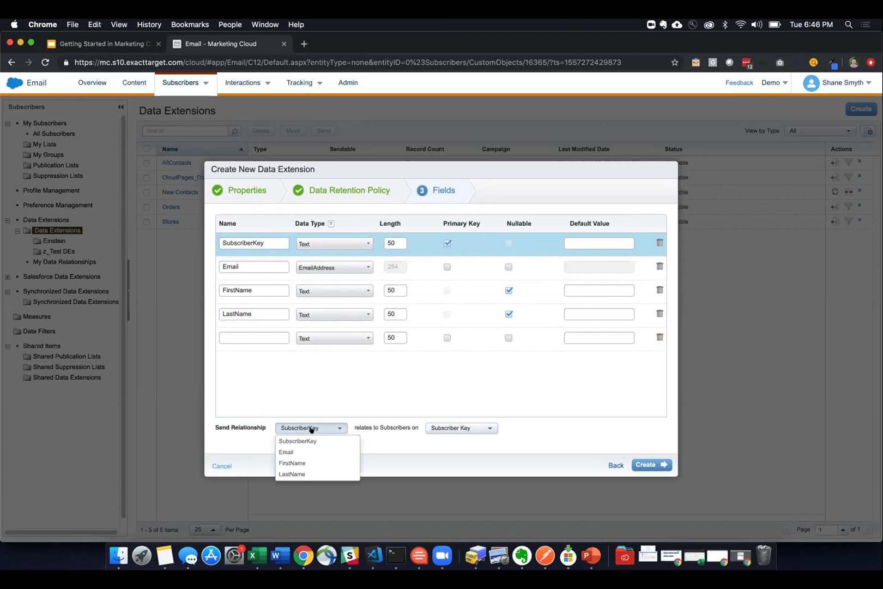
pyautogui.click(301, 440)
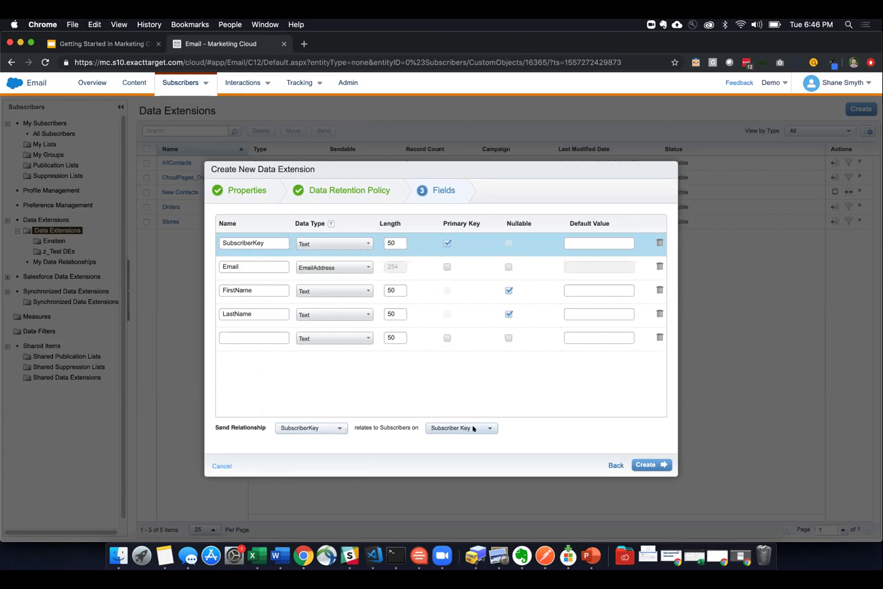
pyautogui.click(652, 461)
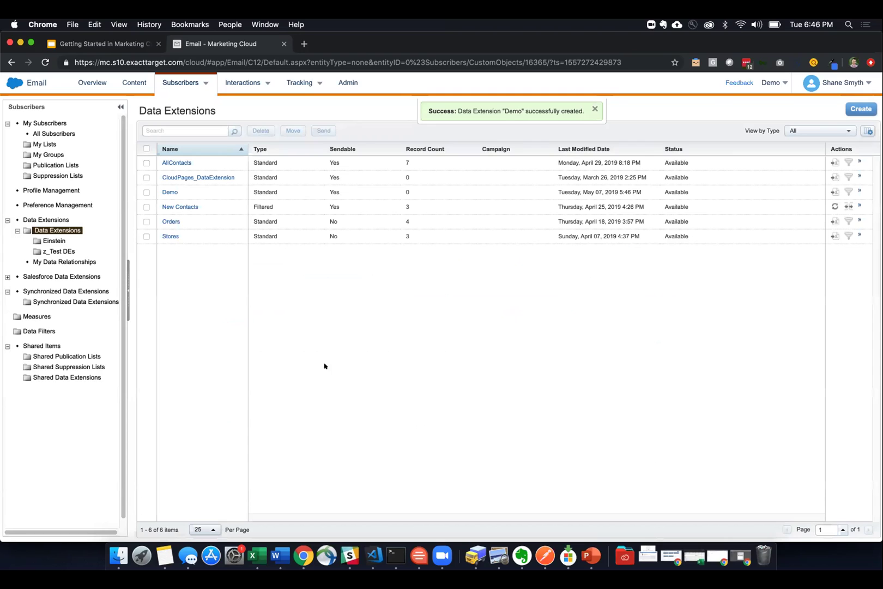
# - Open the Demo data extension and view its empty records list
pyautogui.click(173, 191)
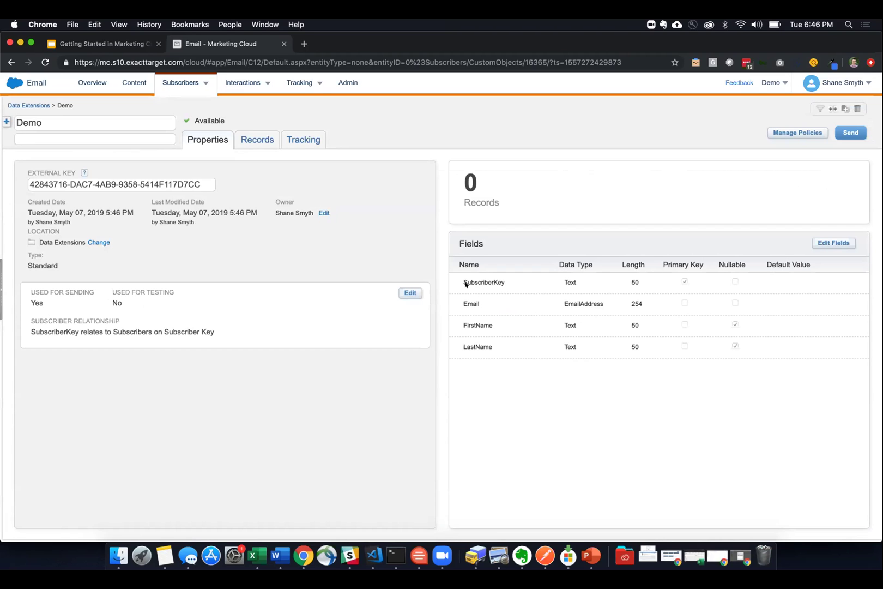
pyautogui.click(268, 141)
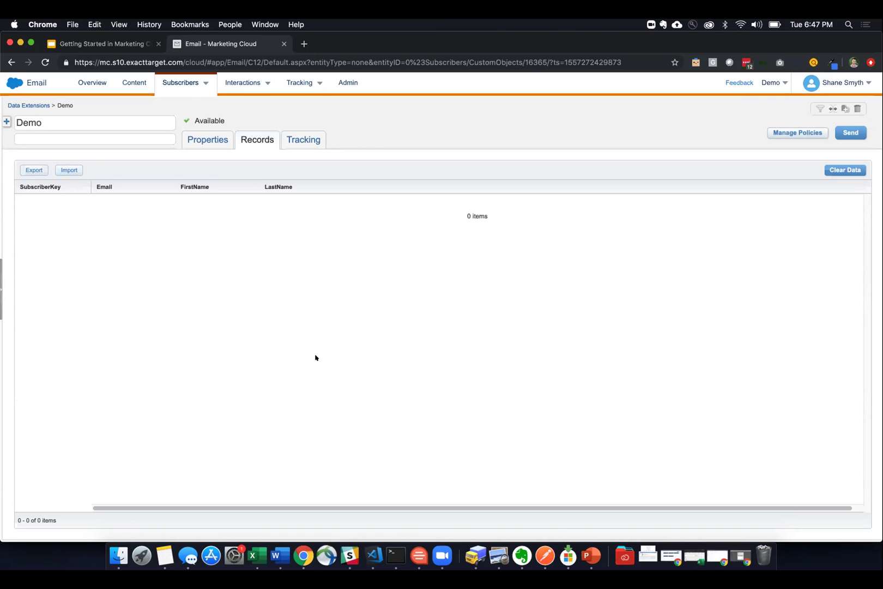
# - Bring the Excel demo workbook with SubscriberKey, Email, FirstName and LastName headers forward
pyautogui.click(253, 555)
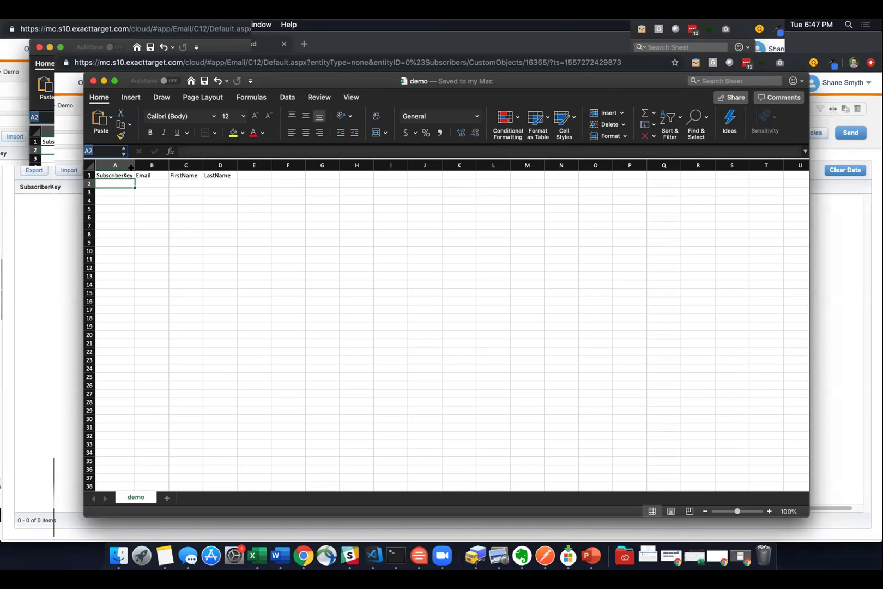
# - Fill row 2 of the CSV with a sample subscriber's key, email address, first name and last name
pyautogui.moveTo(266, 151); pyautogui.dragTo(266, 207)
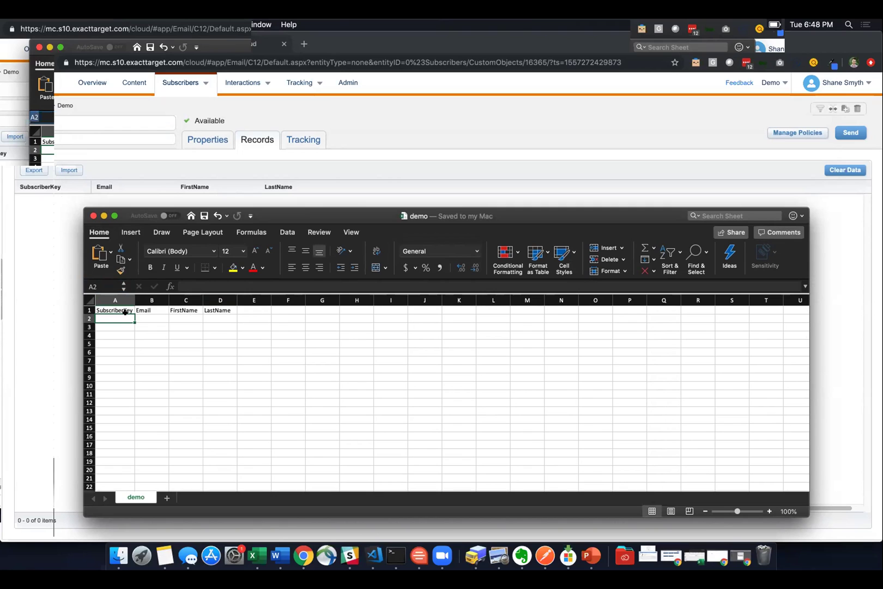
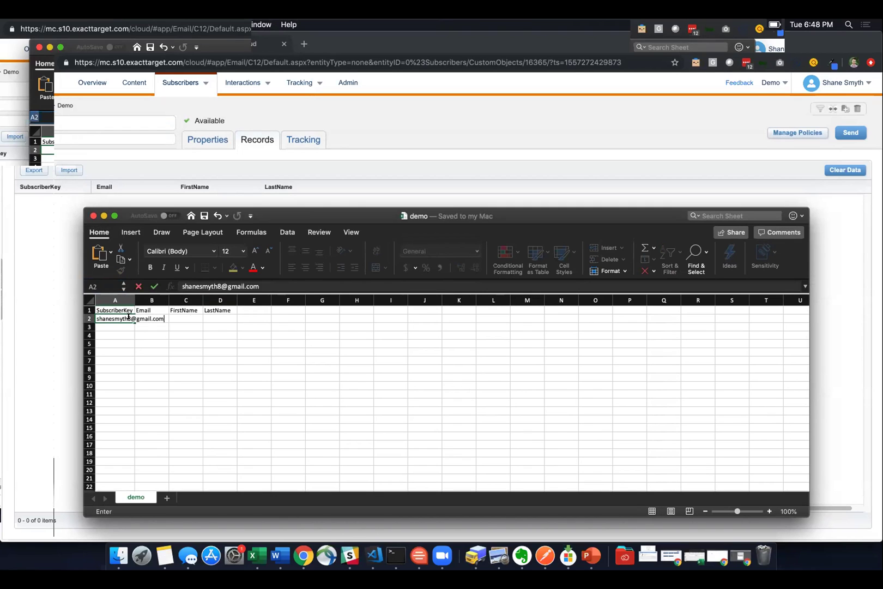
pyautogui.press('Tab')
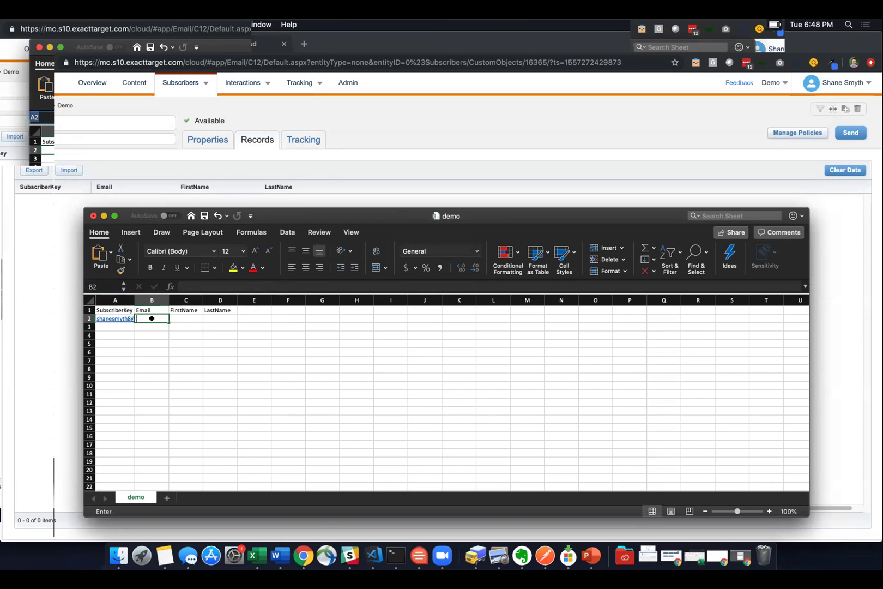
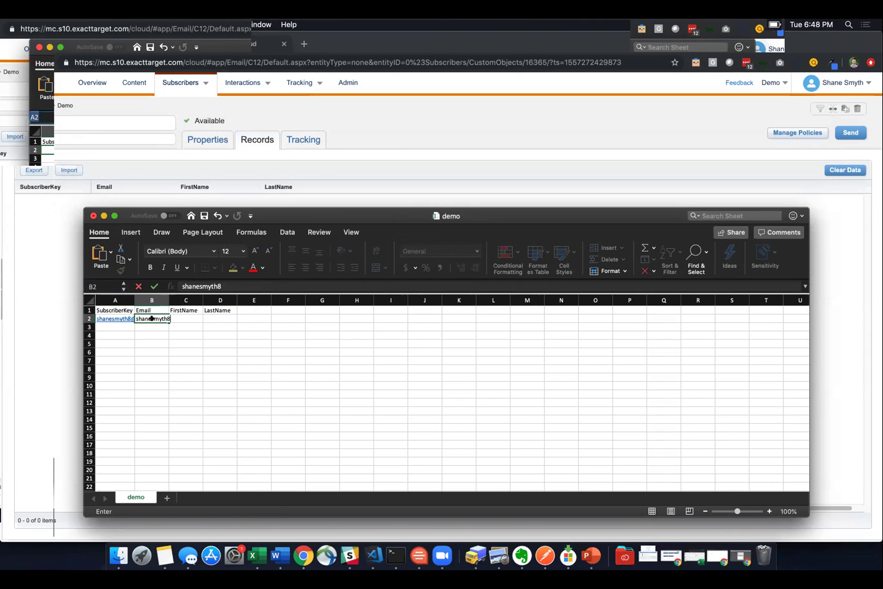
pyautogui.press('Tab')
pyautogui.press('Tab')
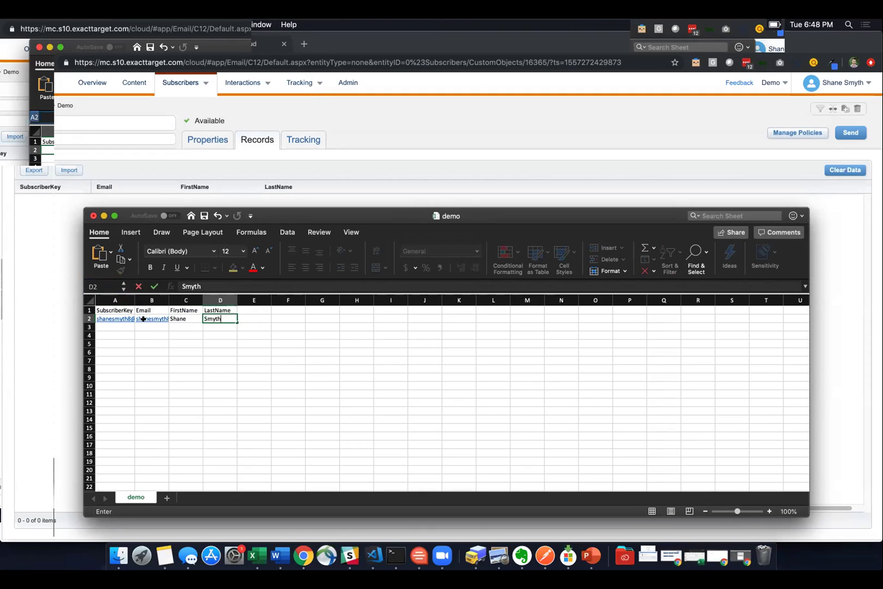
# - Widen columns A and B to fit the email address, cancelling a trial edit of cell A2
pyautogui.click(115, 300)
pyautogui.doubleClick(135, 300)
pyautogui.moveTo(201, 299); pyautogui.dragTo(241, 336)
pyautogui.click(245, 343)
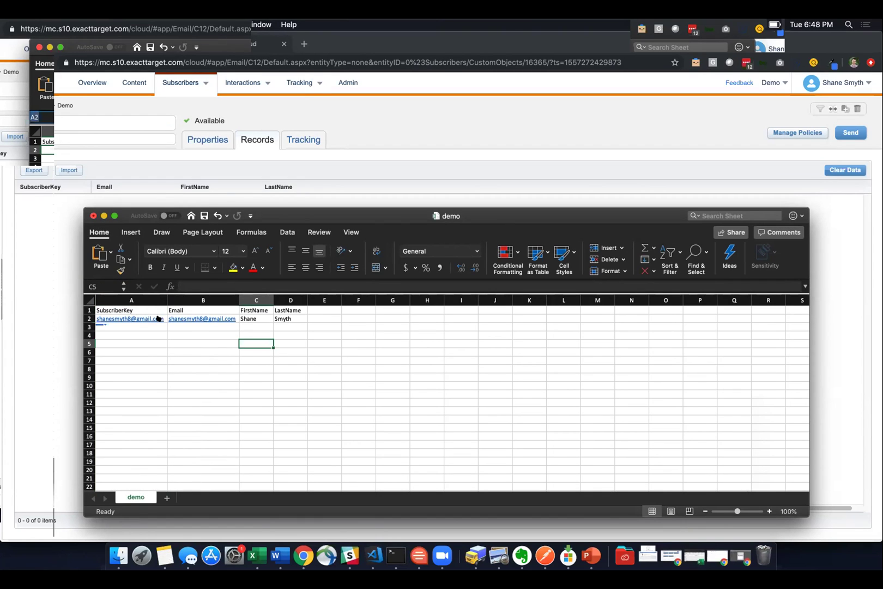
pyautogui.click(141, 326)
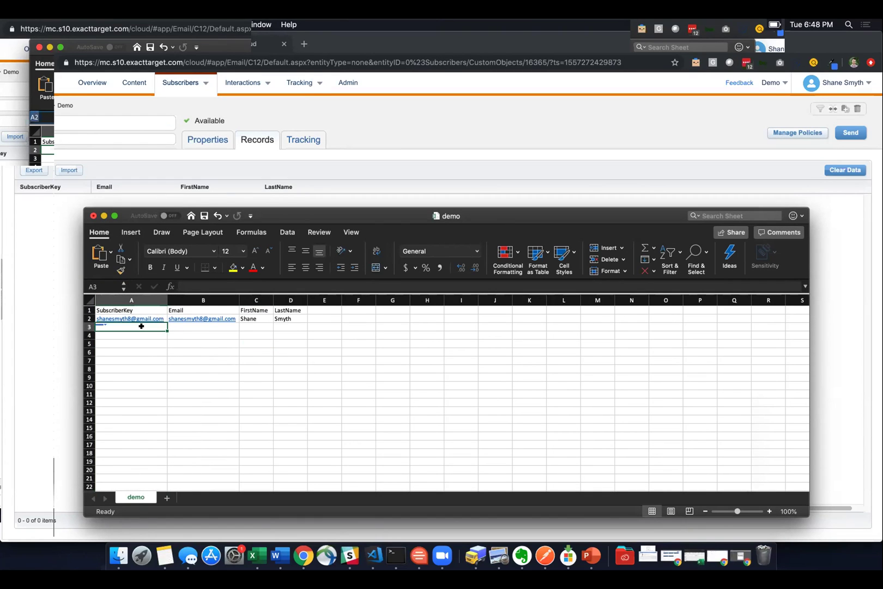
pyautogui.press('Up')
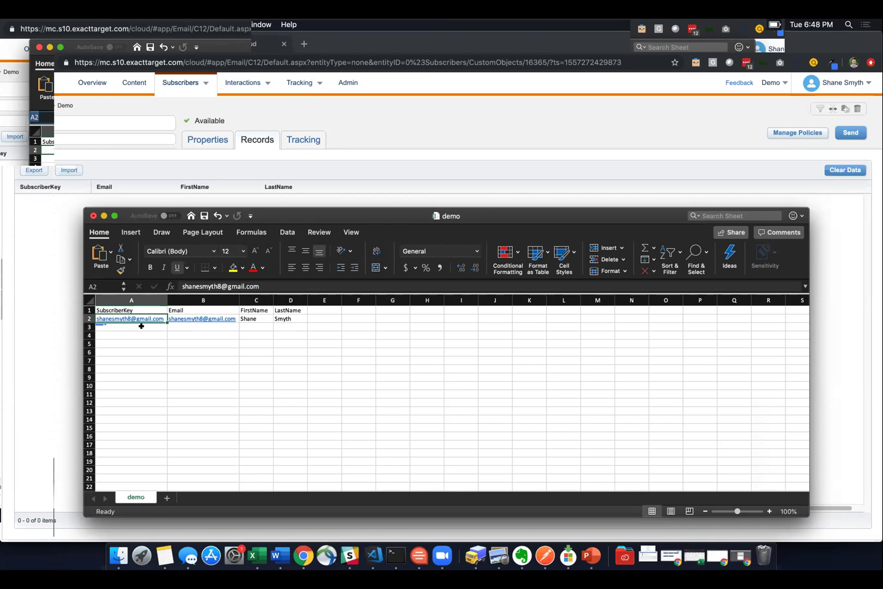
pyautogui.write('12345')
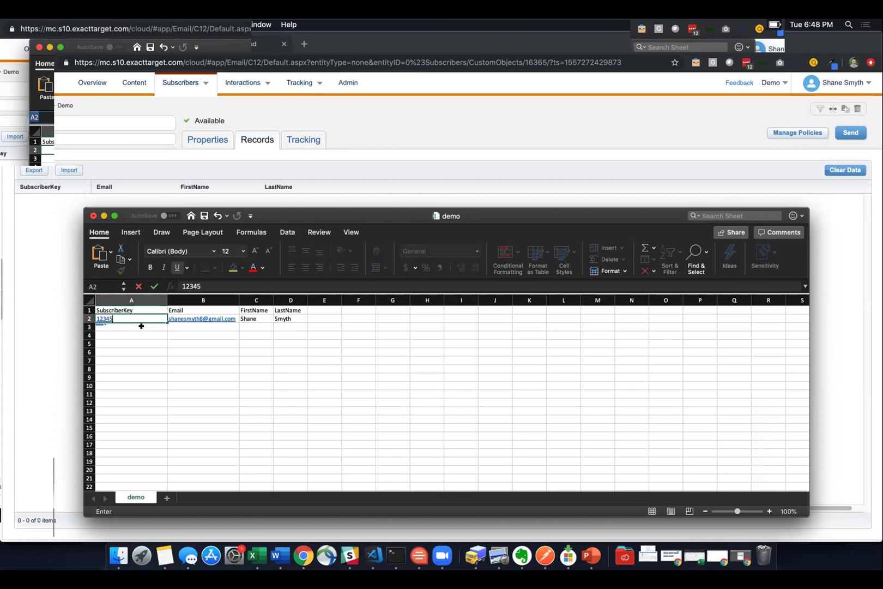
pyautogui.press('Escape')
# - Save the workbook as the demo CSV and return to the Marketing Cloud records page
pyautogui.click(185, 345)
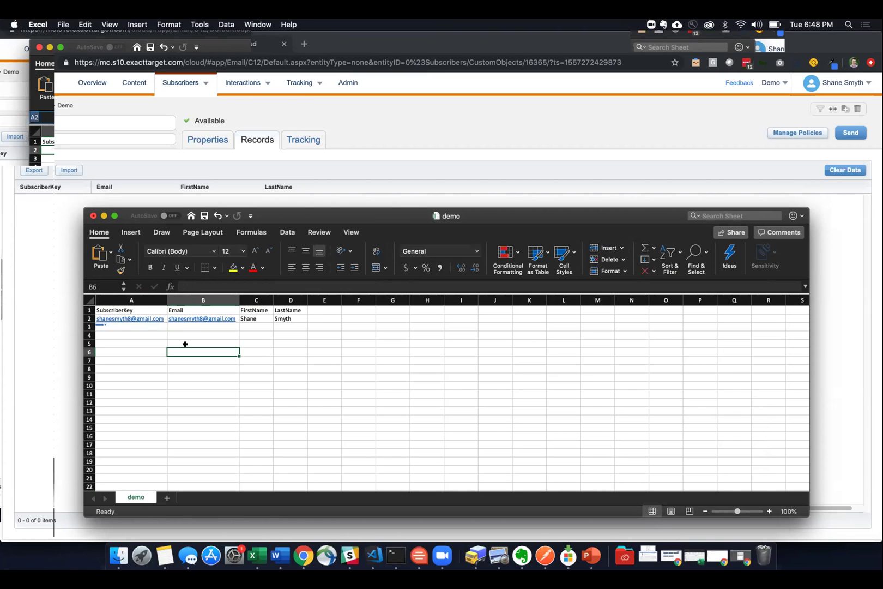
pyautogui.click(199, 331)
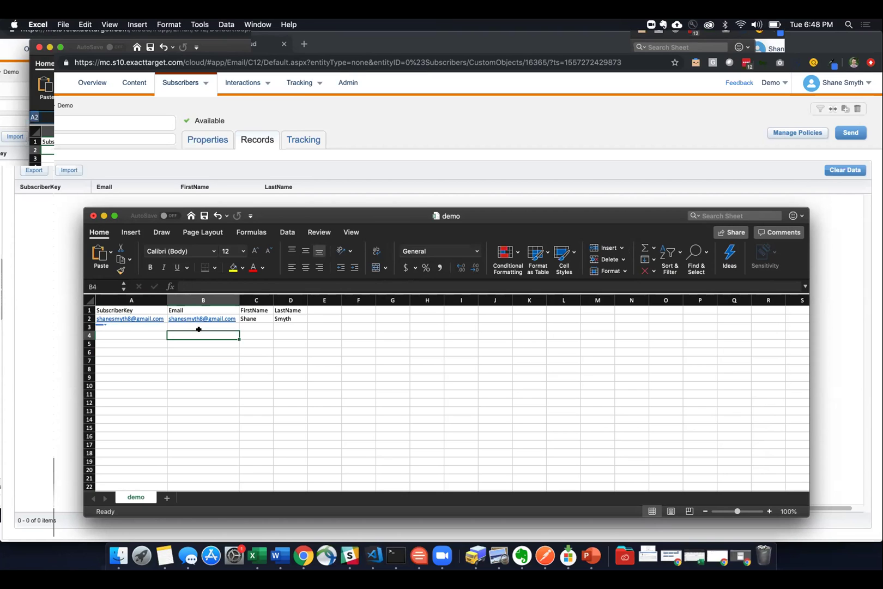
pyautogui.press('super+s')
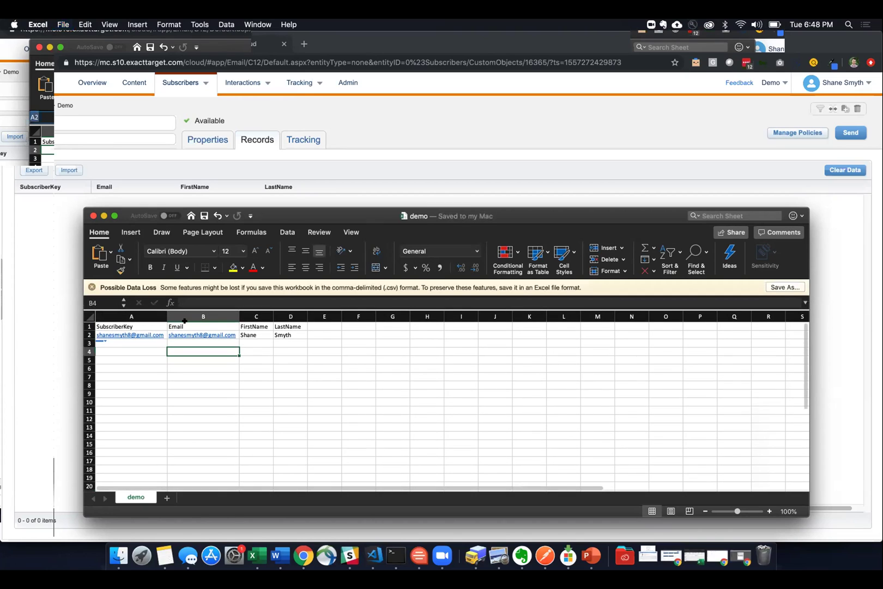
pyautogui.click(30, 278)
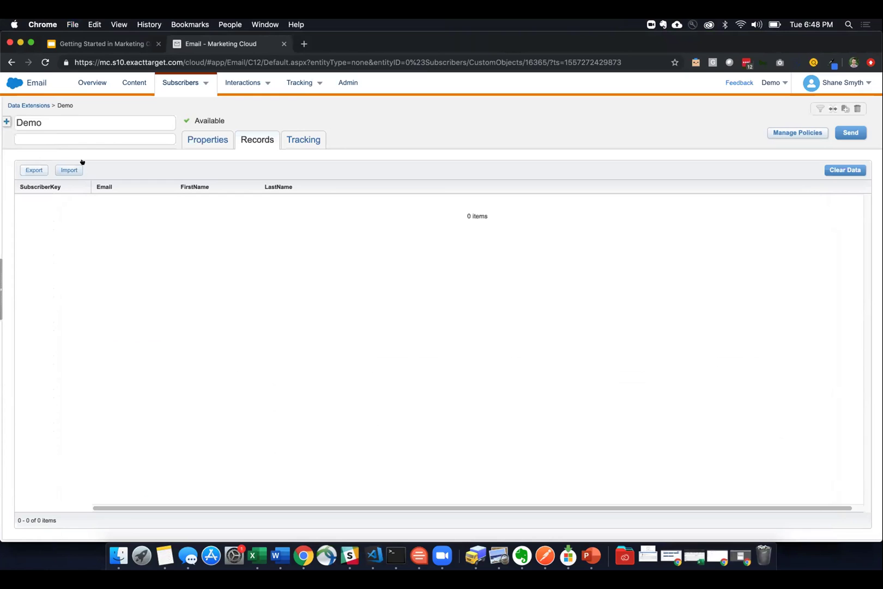
# - Start an import into the Demo data extension and upload demo.csv from the computer
pyautogui.click(66, 169)
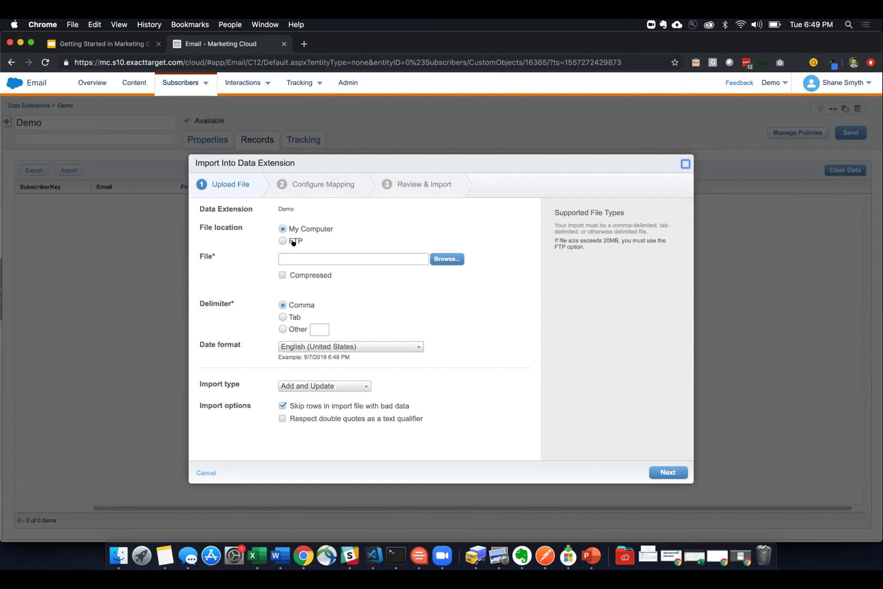
pyautogui.click(436, 257)
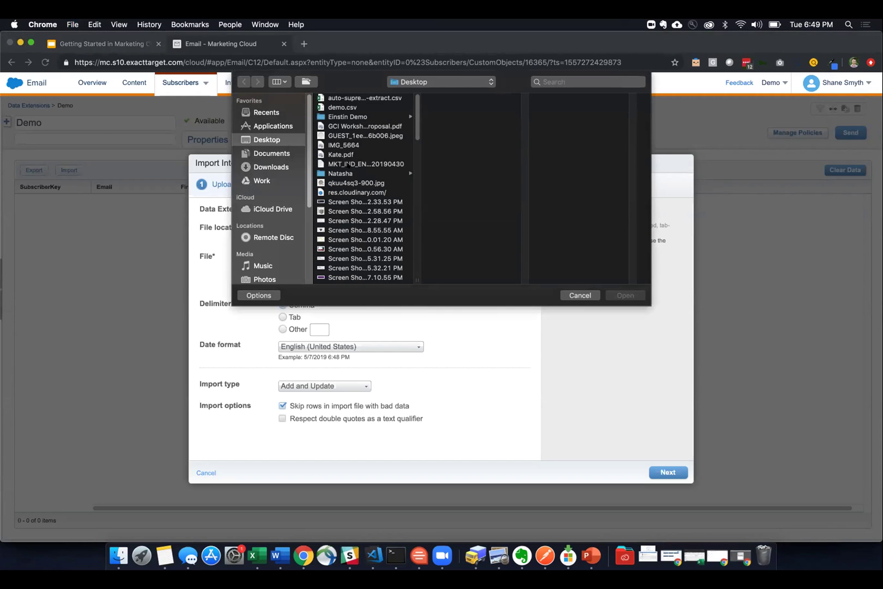
pyautogui.doubleClick(342, 106)
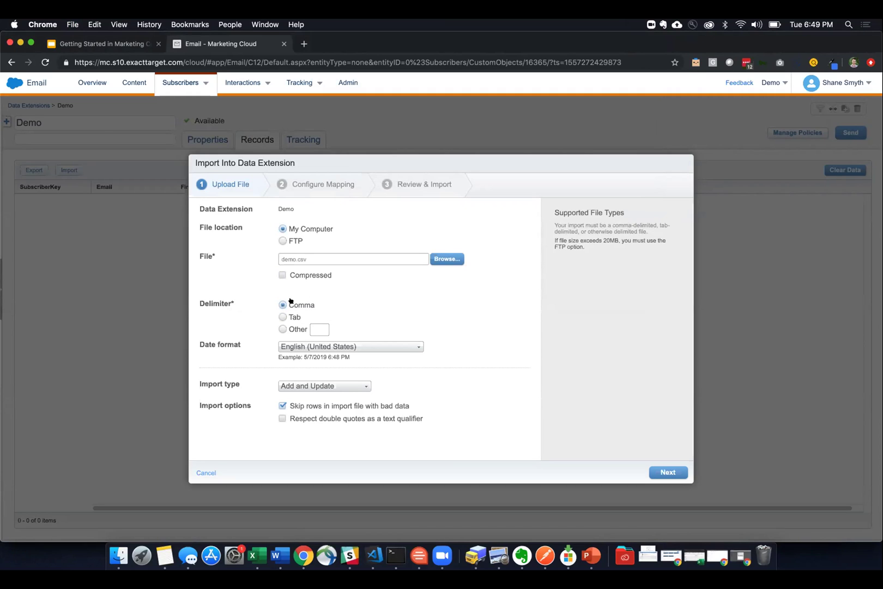
# - Keep the Comma delimiter and Add and Update import type, then continue to mapping
pyautogui.click(313, 327)
pyautogui.click(284, 306)
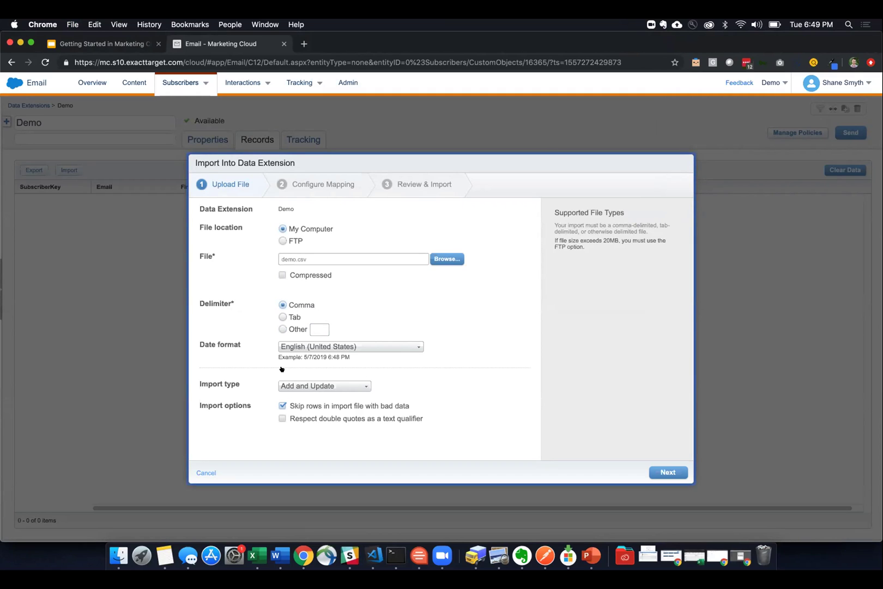
pyautogui.click(358, 387)
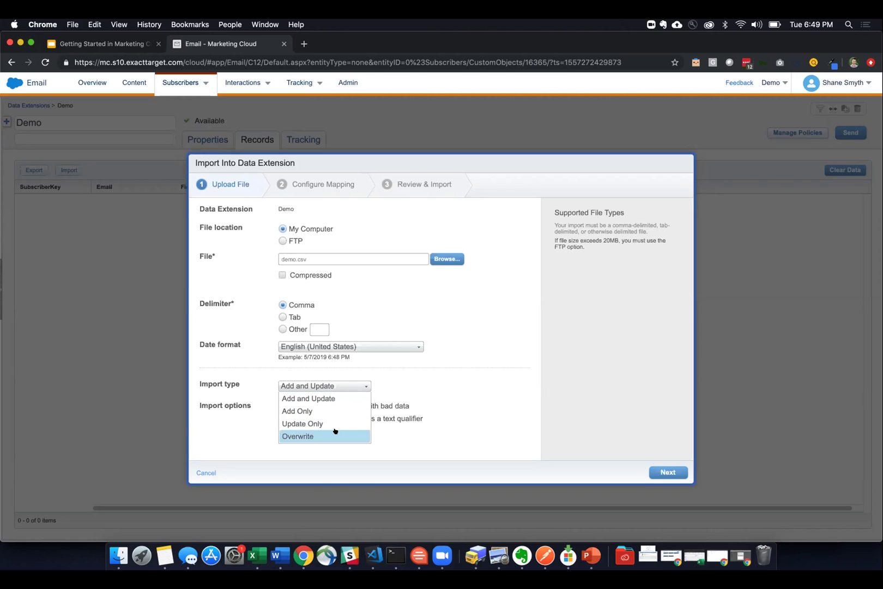
pyautogui.click(414, 381)
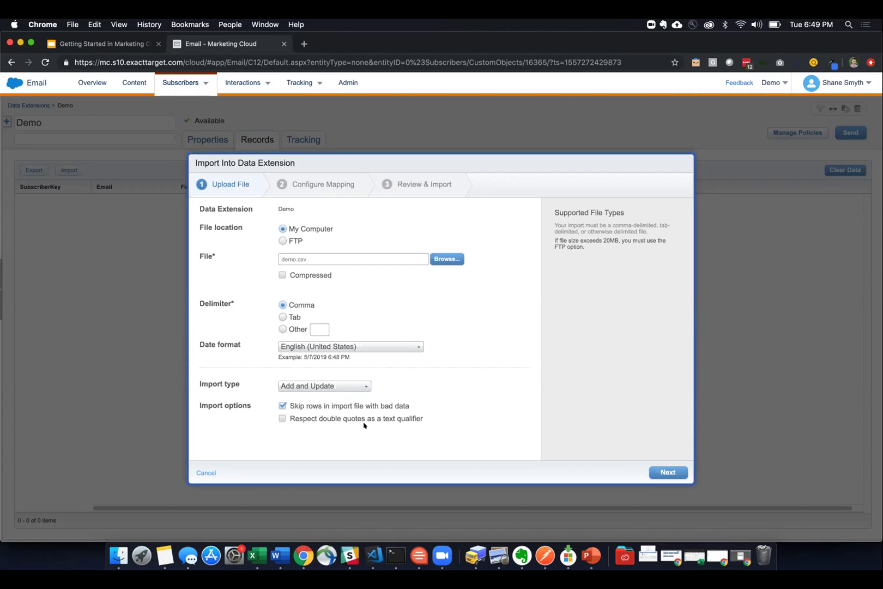
pyautogui.click(670, 472)
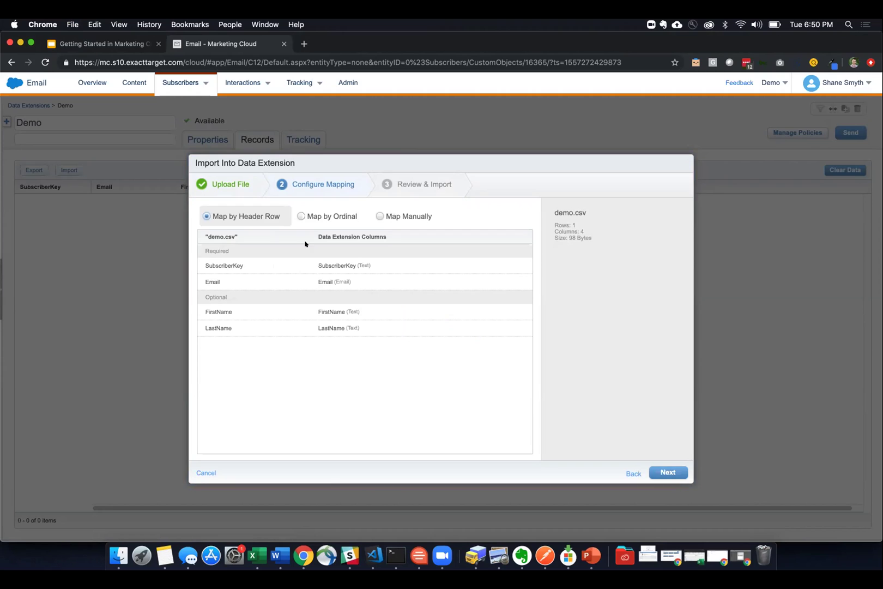
# - Map demo.csv columns by header row, run the import into Demo, and close the dialog
pyautogui.click(380, 216)
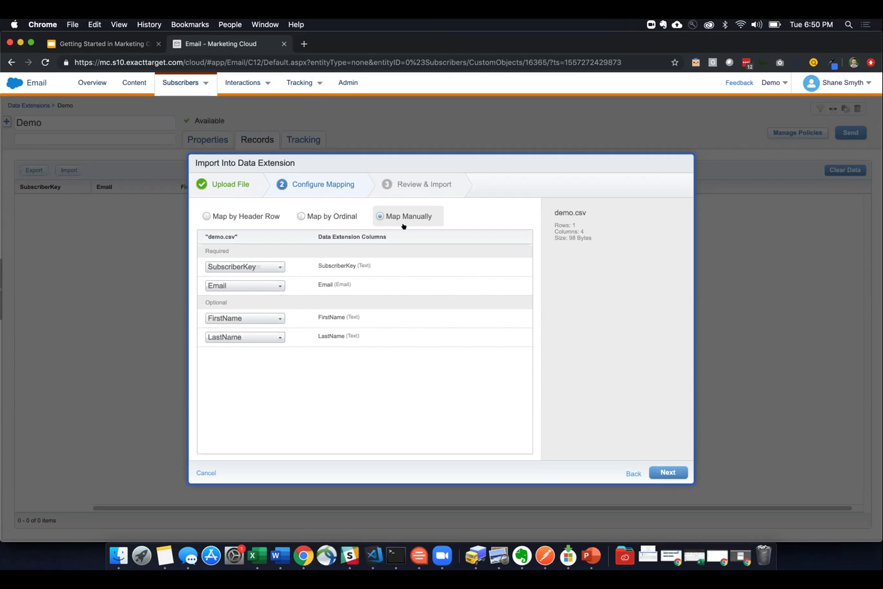
pyautogui.click(256, 337)
pyautogui.click(289, 360)
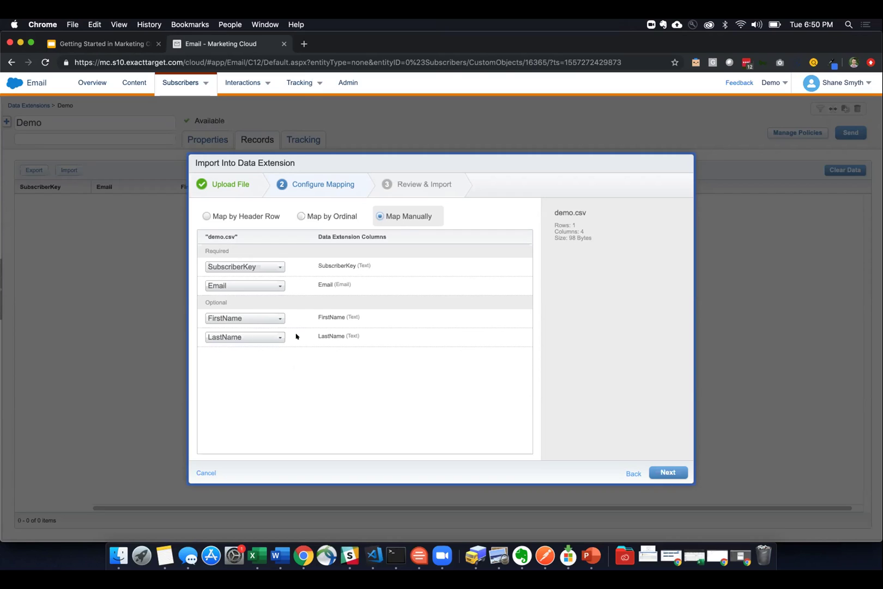
pyautogui.click(250, 213)
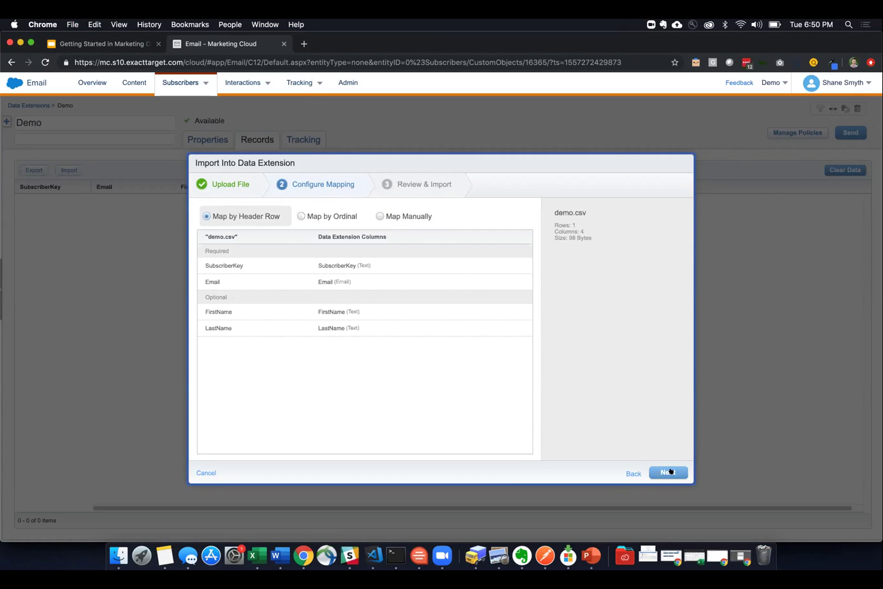
pyautogui.click(670, 472)
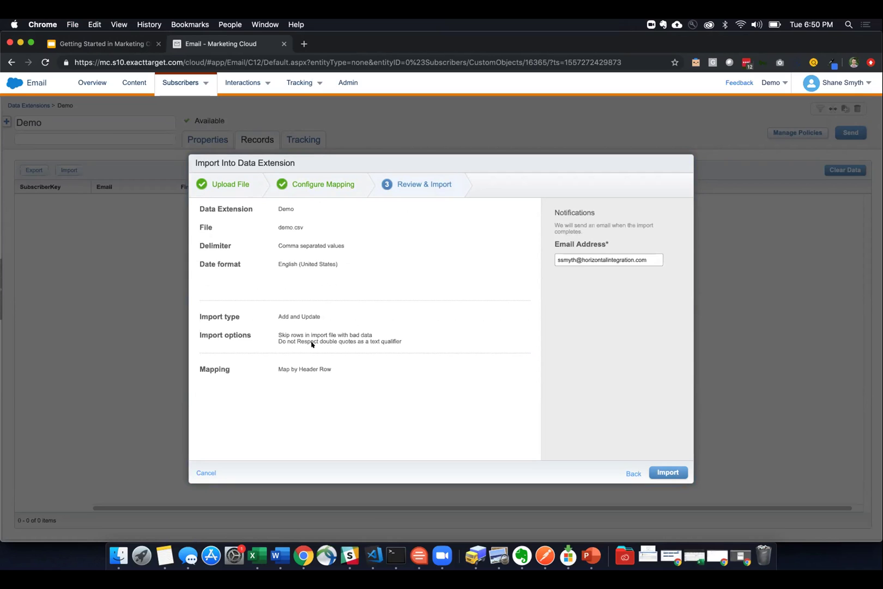
pyautogui.click(664, 472)
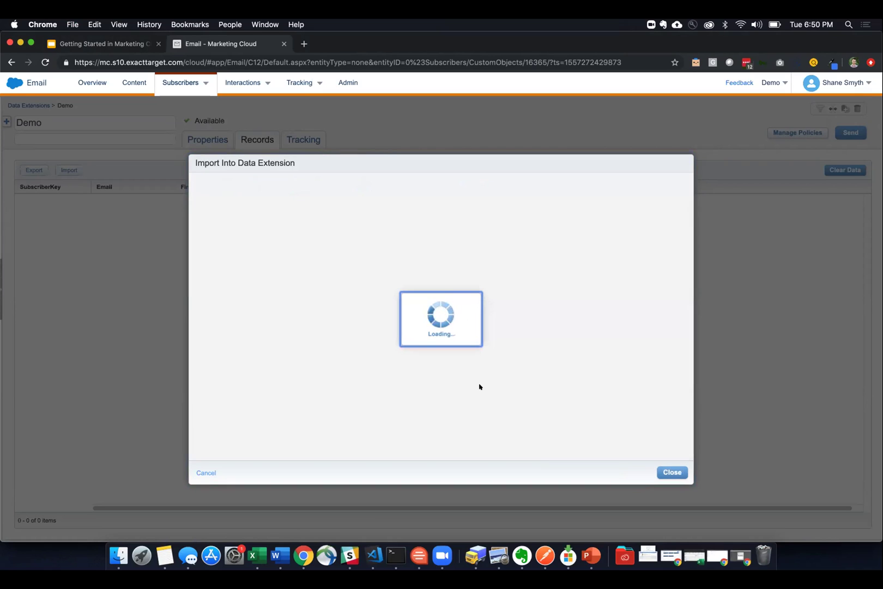
pyautogui.click(670, 471)
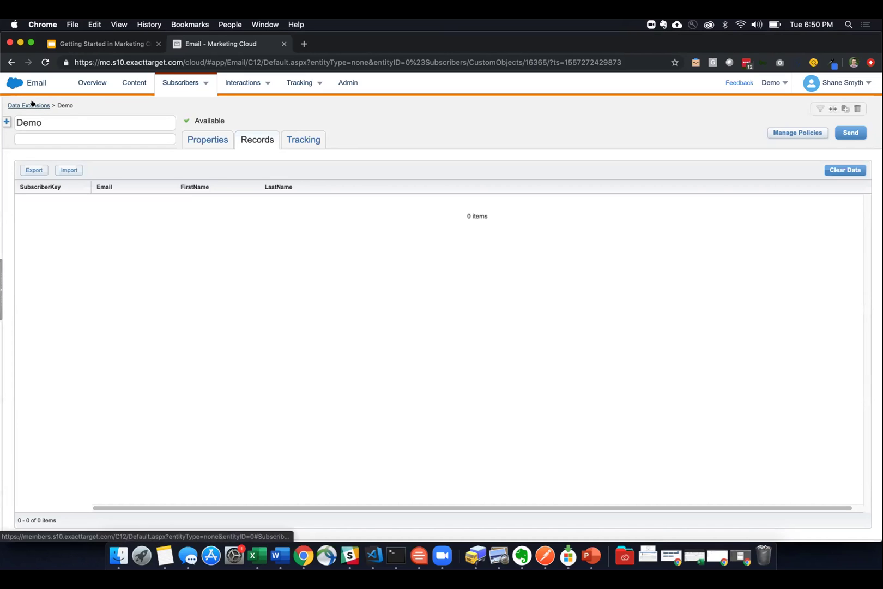
# - Reload the data extensions list until Demo shows 1 record
pyautogui.click(32, 104)
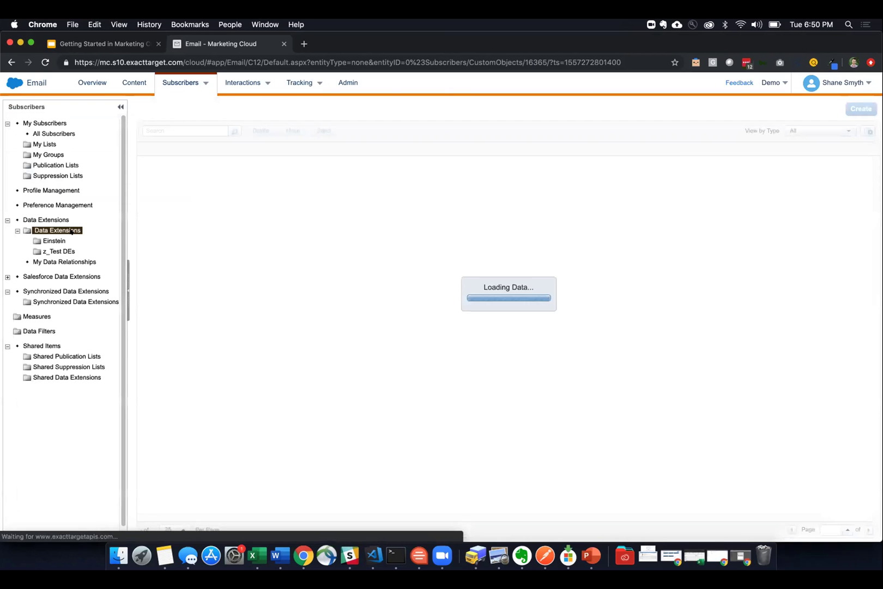
pyautogui.click(74, 227)
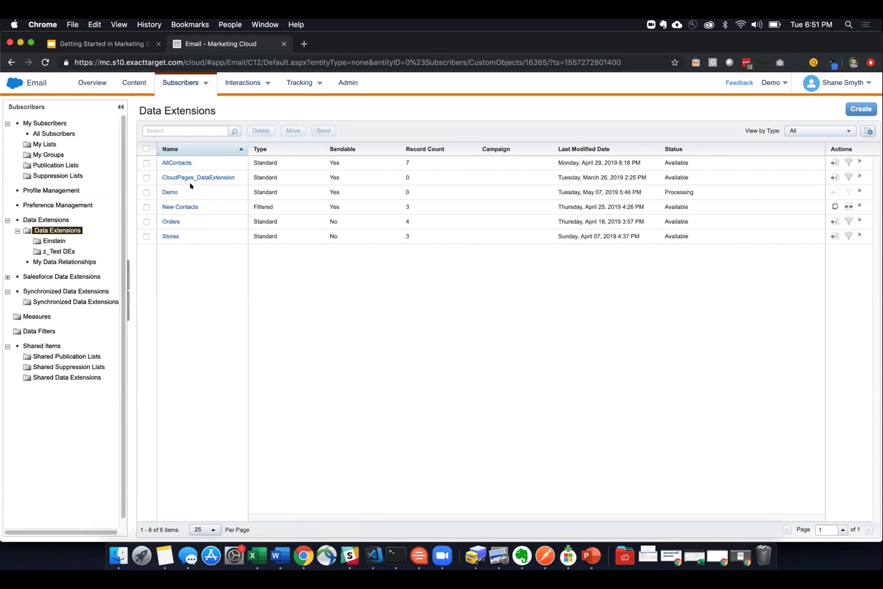
pyautogui.doubleClick(665, 190)
pyautogui.click(74, 228)
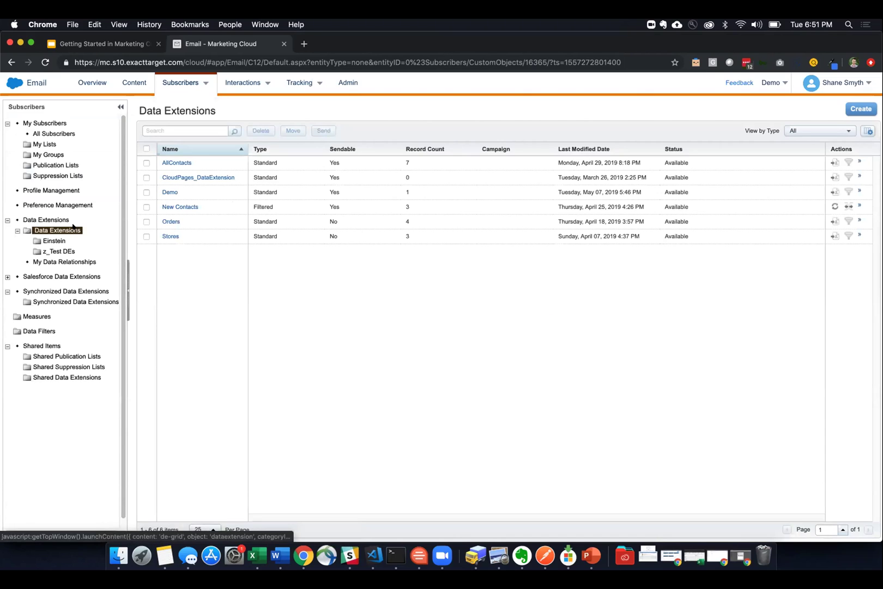
pyautogui.moveTo(265, 190); pyautogui.dragTo(415, 190)
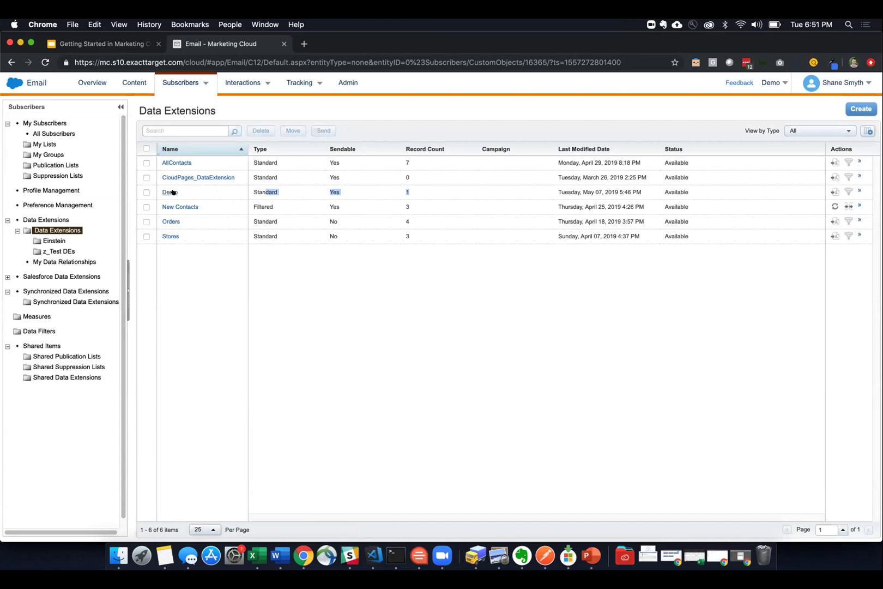
# - Check the imported subscriber in Demo's Records tab, then go to Content Builder
pyautogui.click(171, 192)
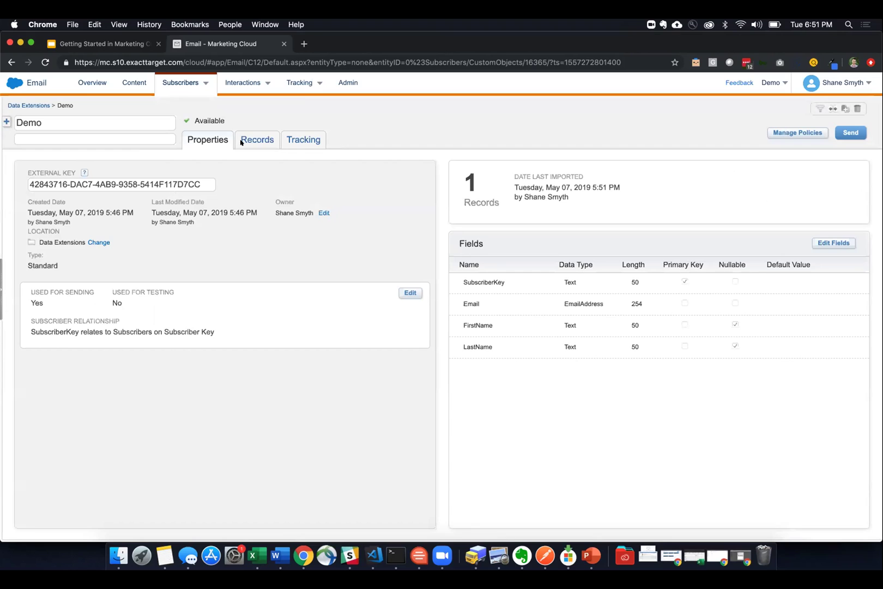
pyautogui.click(241, 142)
pyautogui.moveTo(48, 198); pyautogui.dragTo(298, 207)
pyautogui.click(291, 211)
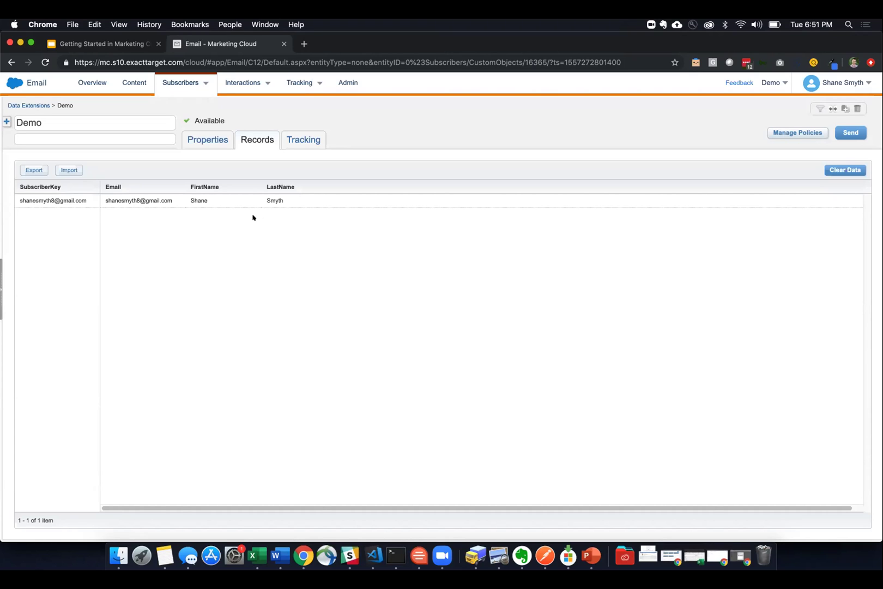
pyautogui.click(133, 90)
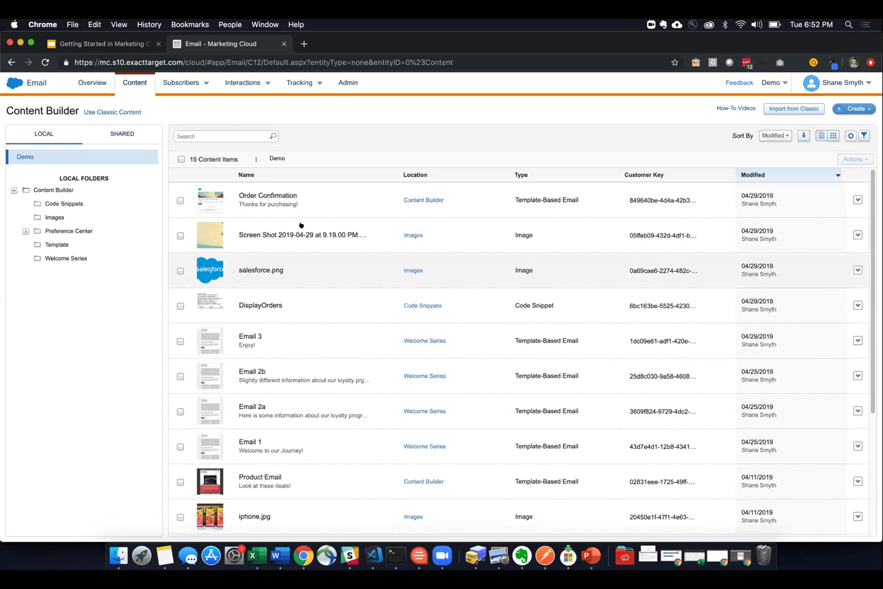
pyautogui.click(832, 136)
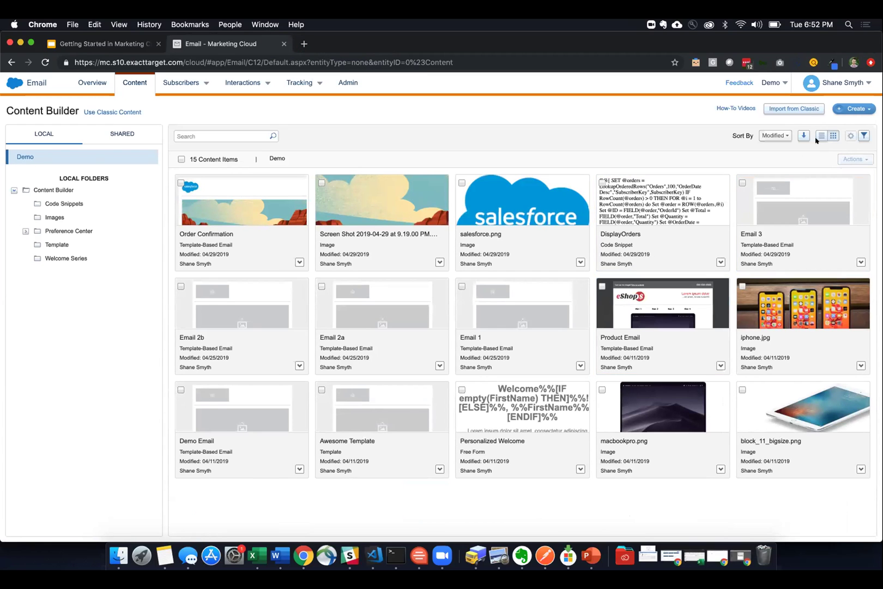
pyautogui.click(822, 135)
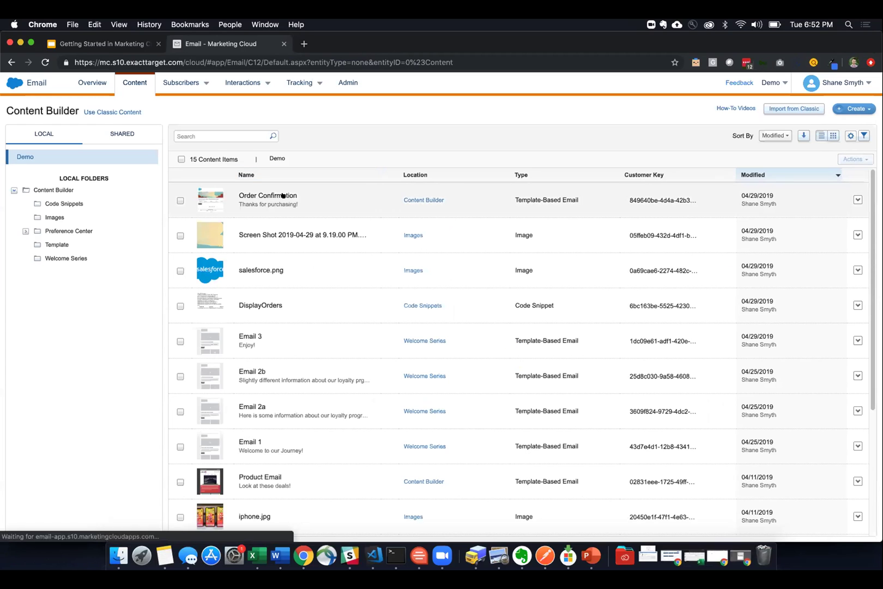
pyautogui.click(24, 230)
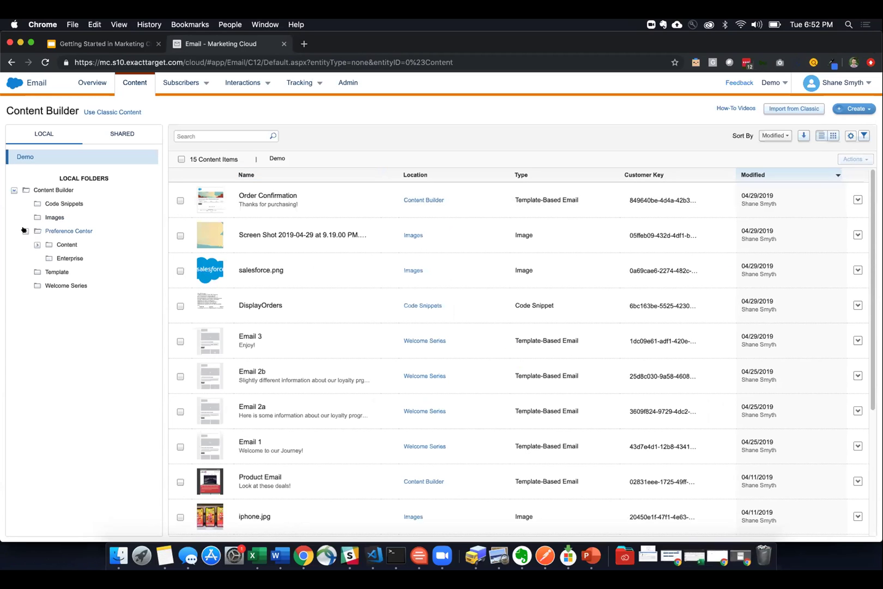
pyautogui.click(25, 231)
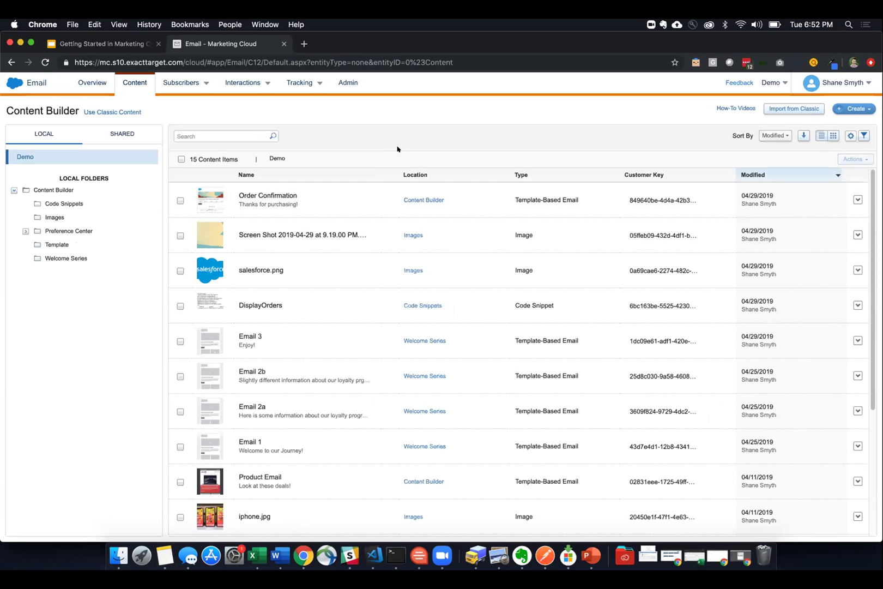
pyautogui.click(847, 109)
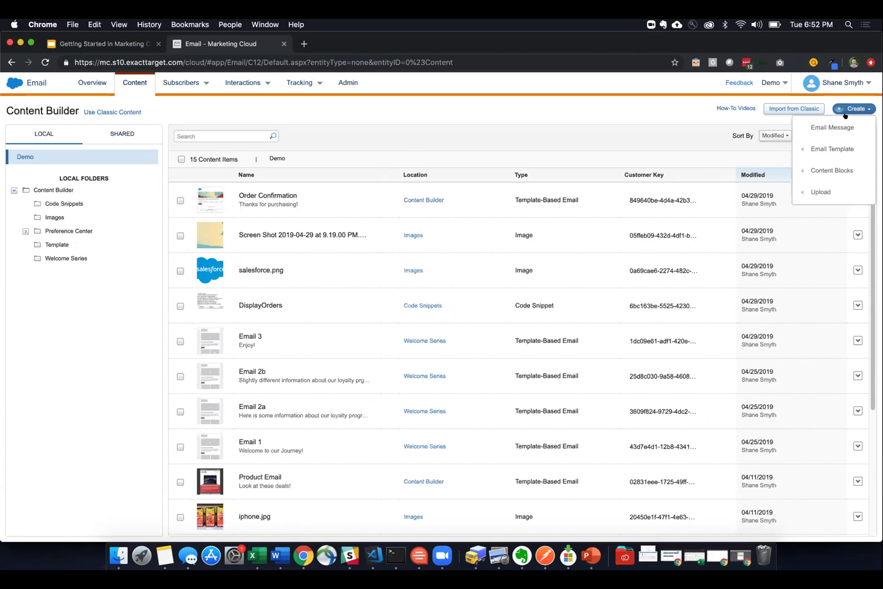
pyautogui.moveTo(827, 166)
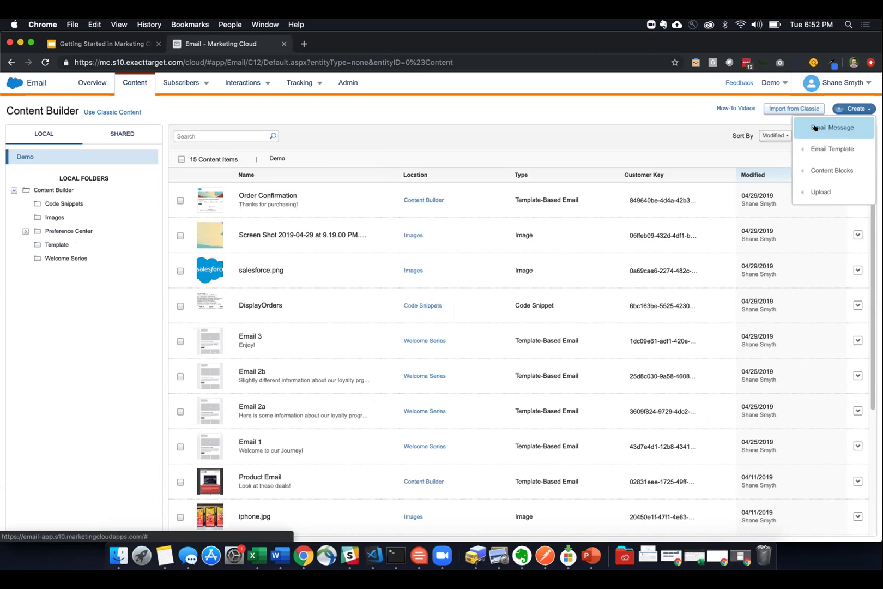
pyautogui.moveTo(818, 143)
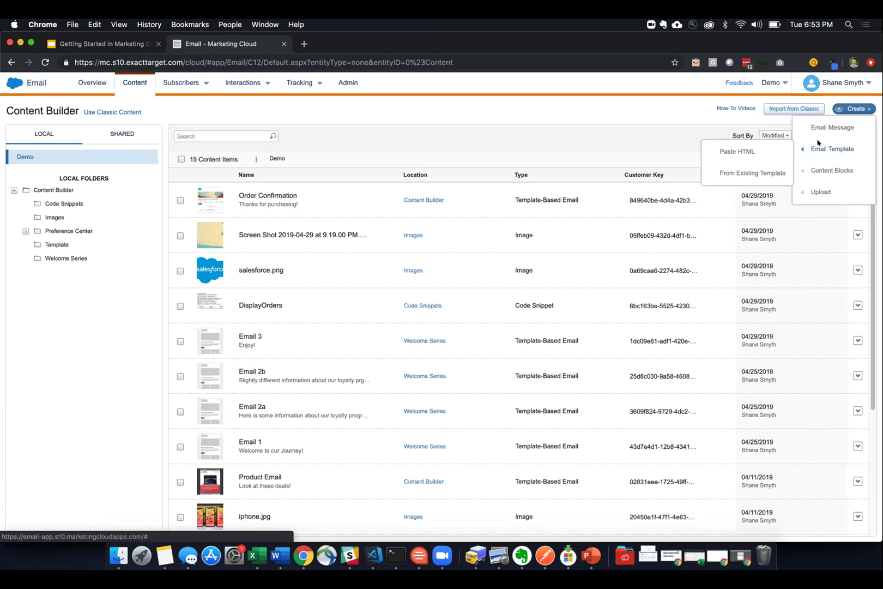
pyautogui.moveTo(819, 169)
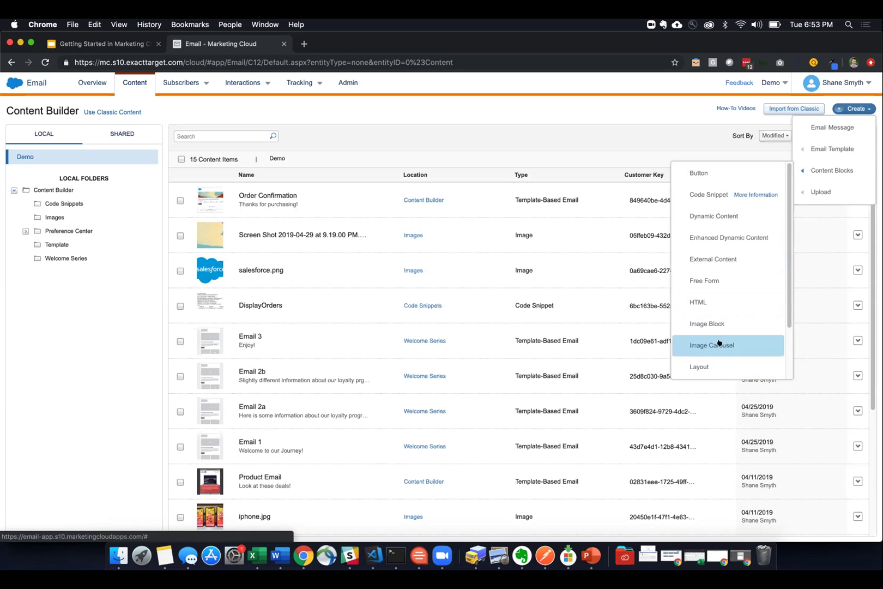
pyautogui.scroll(-1, 720, 342)
pyautogui.scroll(-2, 720, 339)
pyautogui.scroll(3, 719, 303)
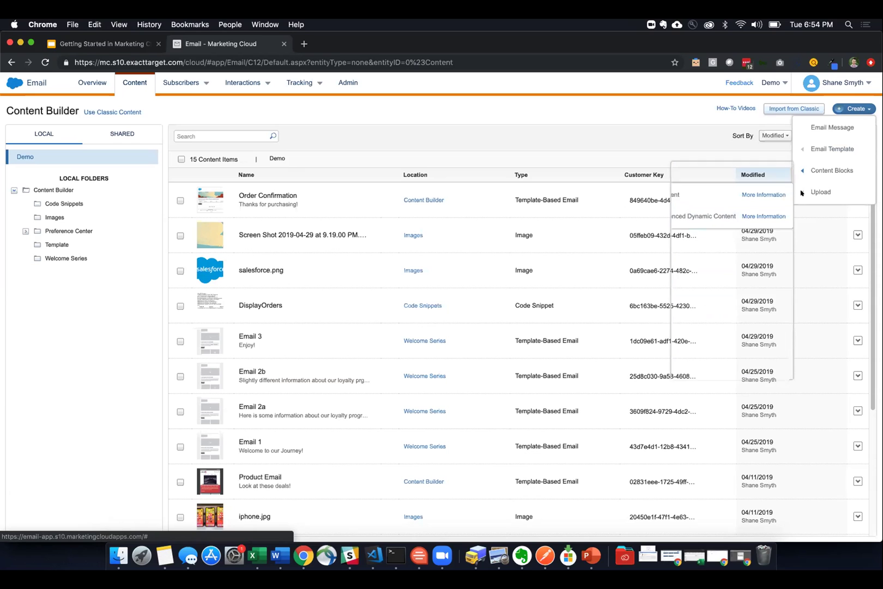
pyautogui.moveTo(718, 187)
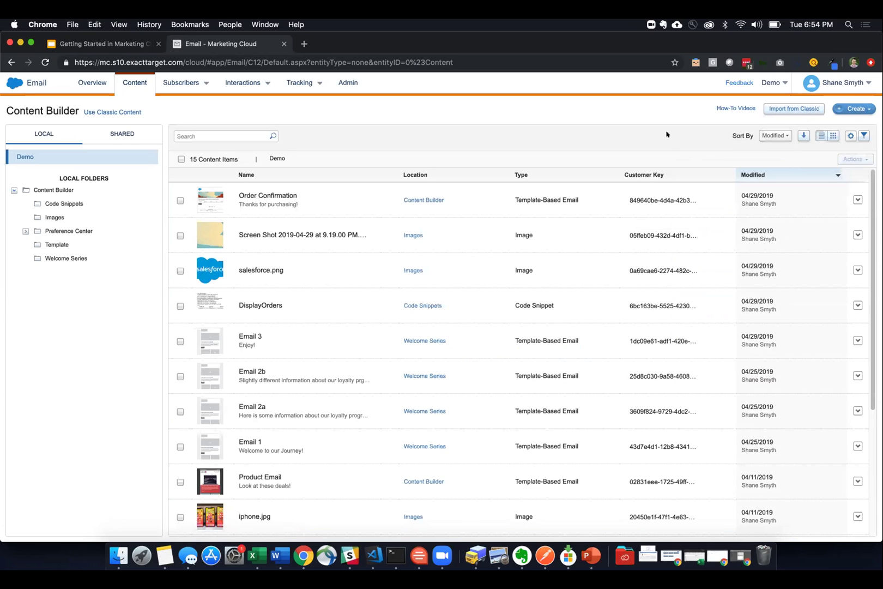
pyautogui.click(848, 109)
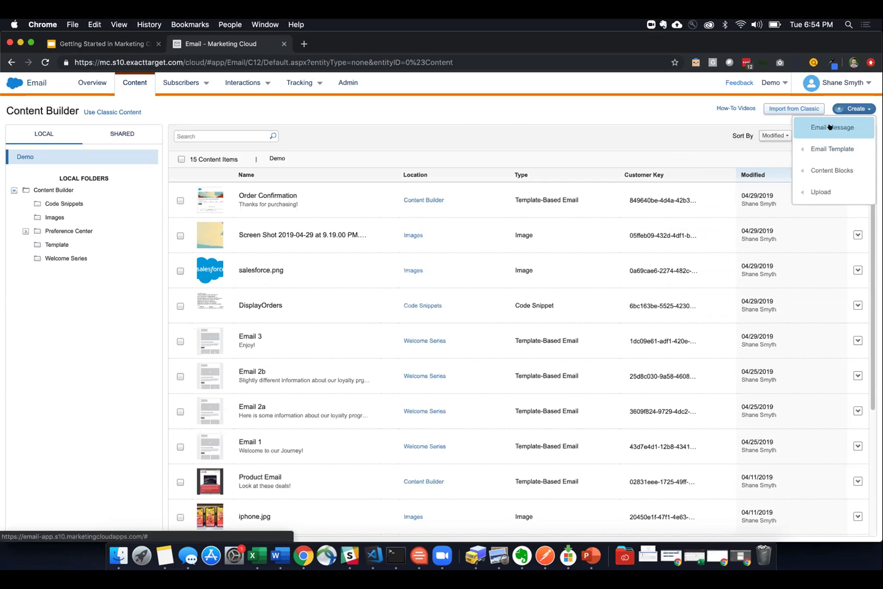
# - Start a new email, compare Themed, Saved and Basic templates, and pick Basic Hero 1 Column
pyautogui.click(830, 127)
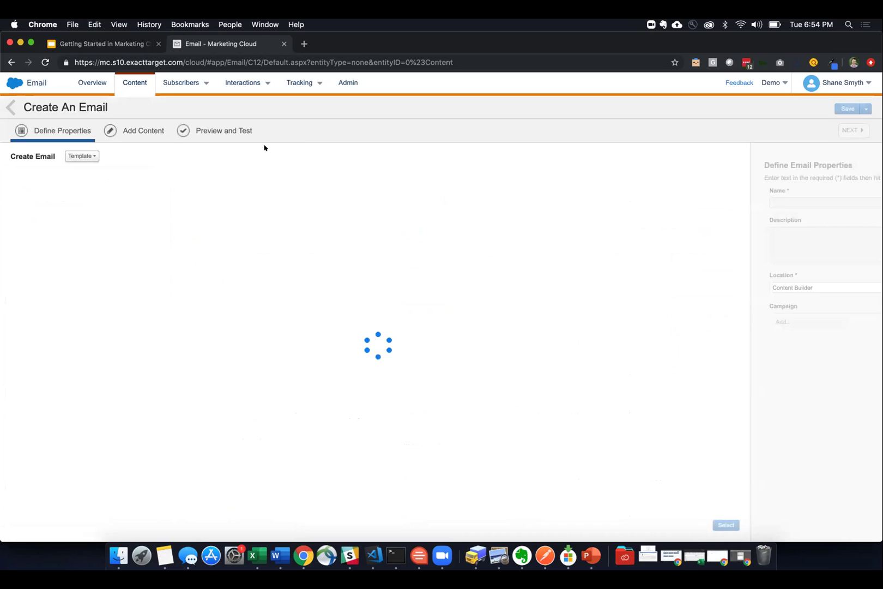
pyautogui.click(81, 175)
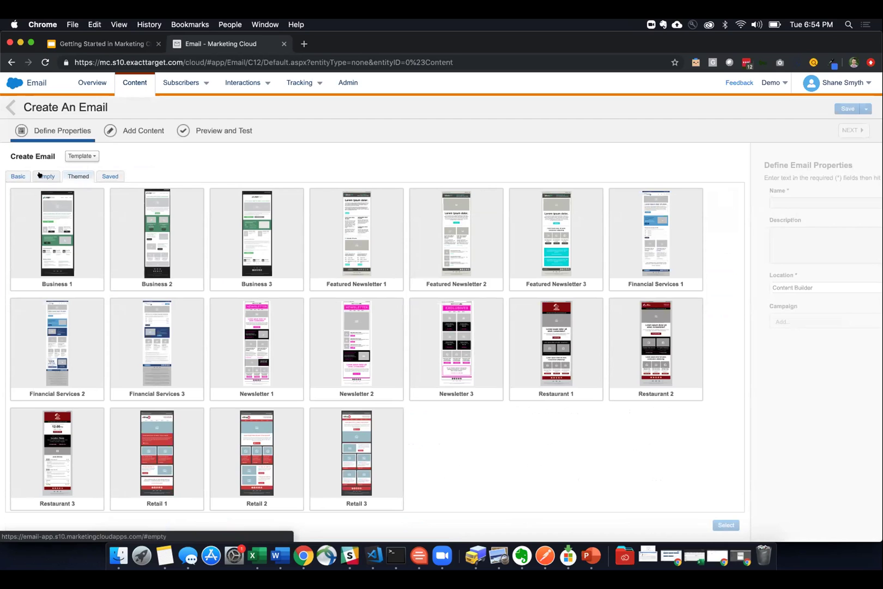
pyautogui.click(19, 175)
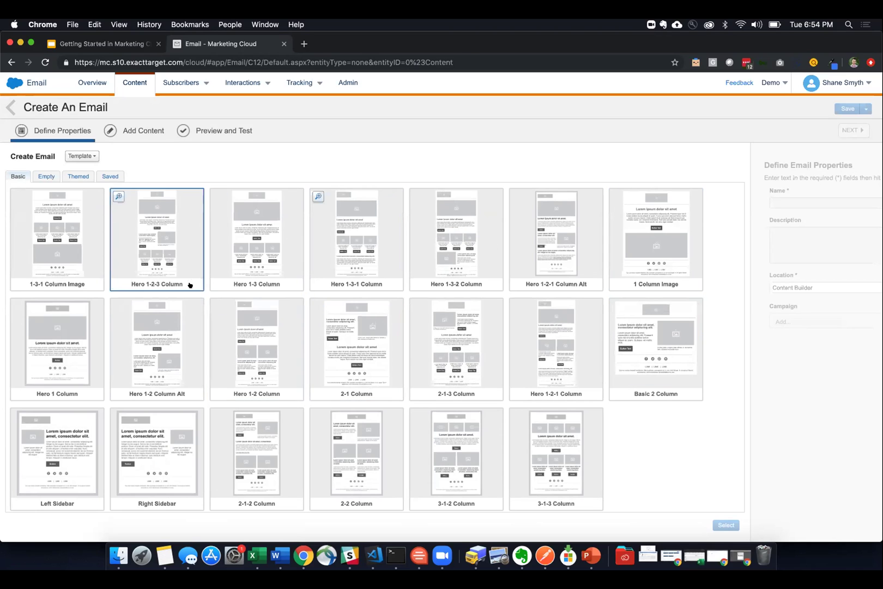
pyautogui.click(67, 176)
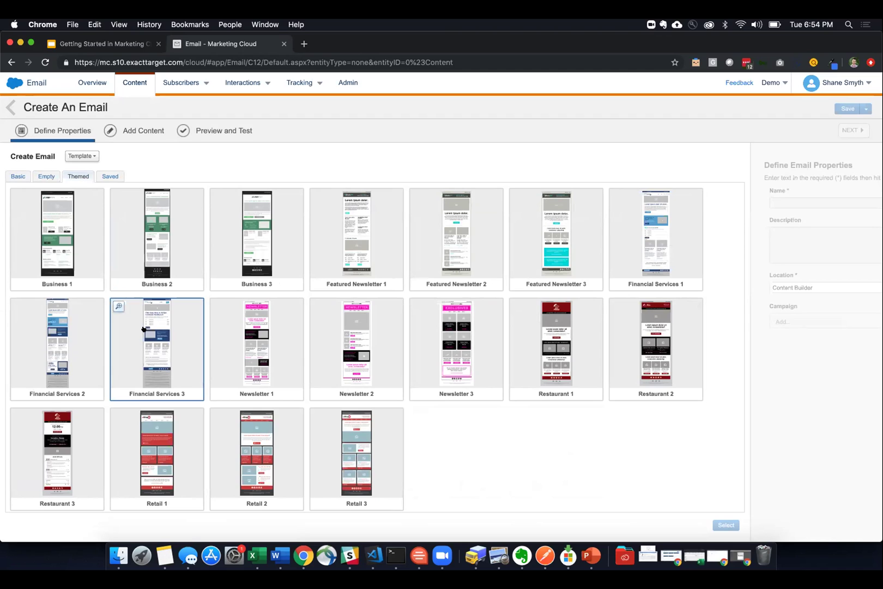
pyautogui.click(110, 176)
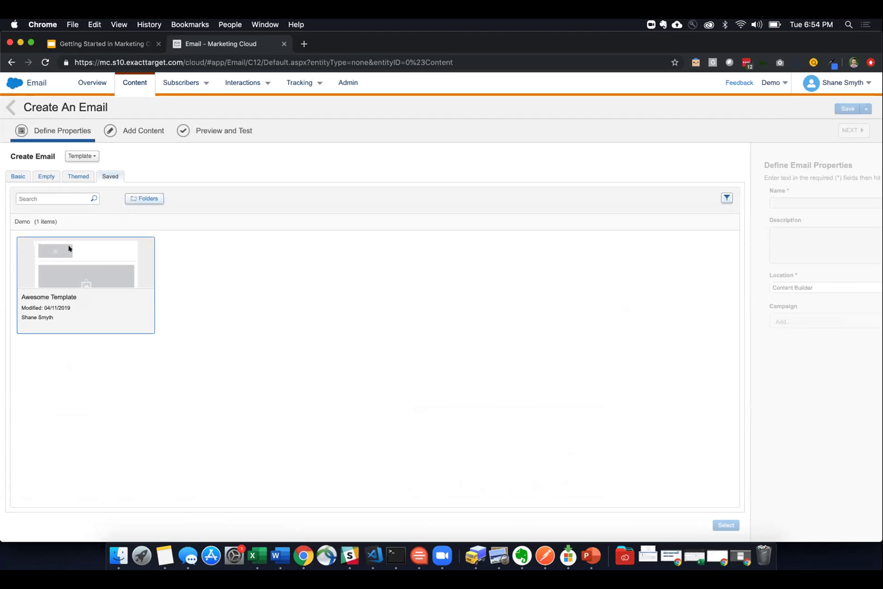
pyautogui.click(17, 173)
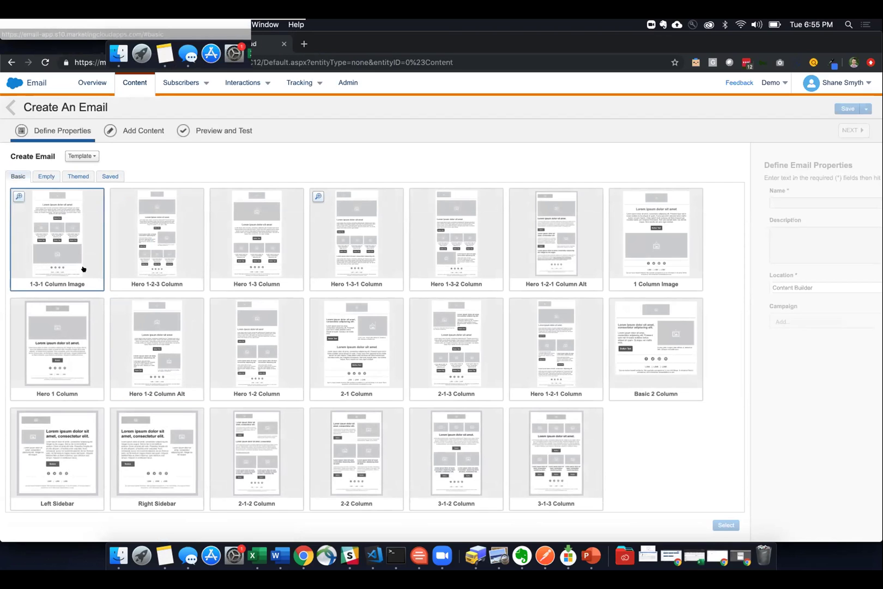
pyautogui.click(71, 328)
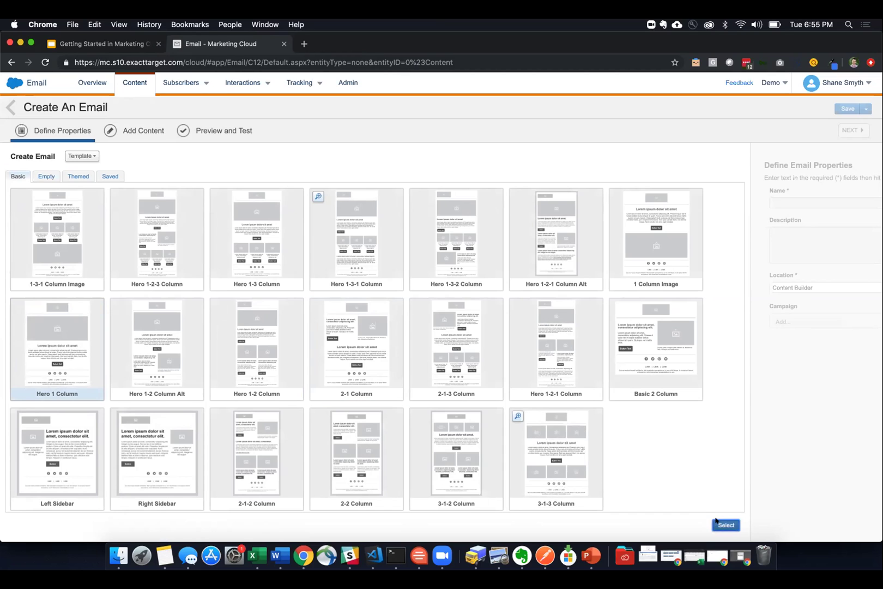
pyautogui.click(719, 523)
# - Name the email 'Demo Email', keeping the Content Builder location and no campaign
pyautogui.click(333, 195)
pyautogui.write('De')
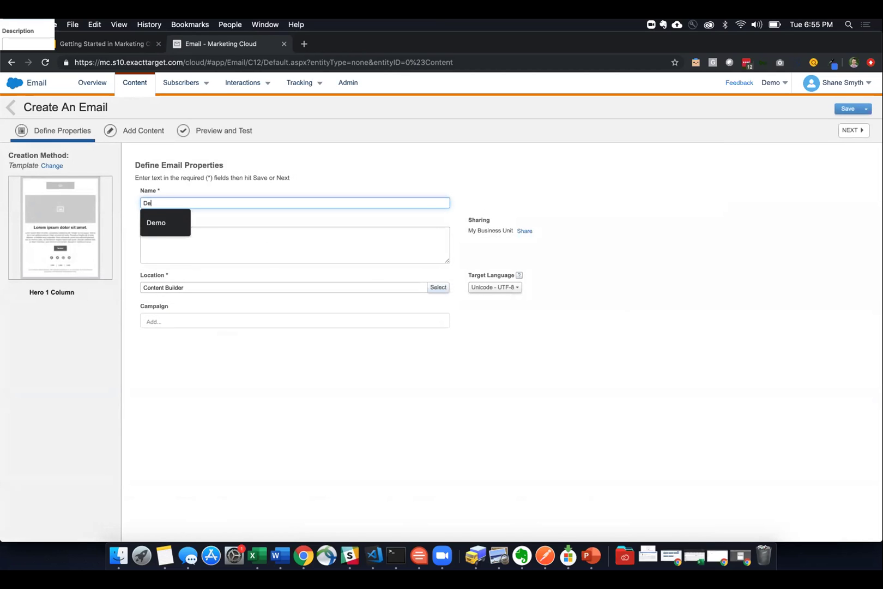
pyautogui.write('mo Email')
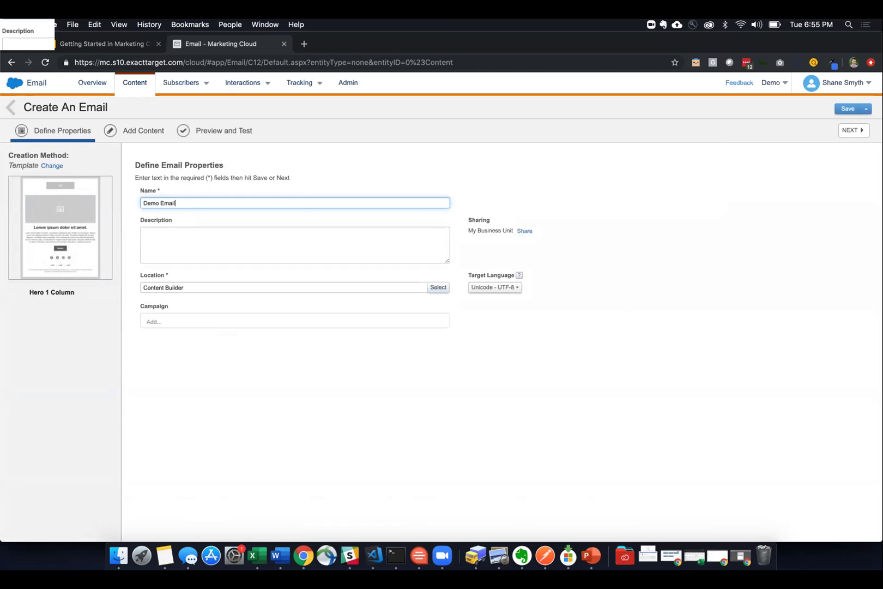
pyautogui.click(255, 350)
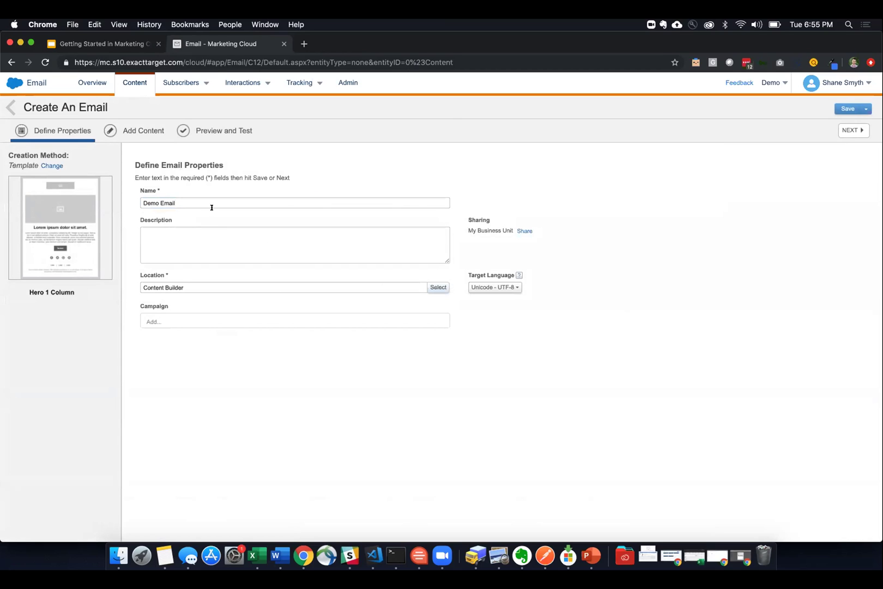
pyautogui.click(264, 236)
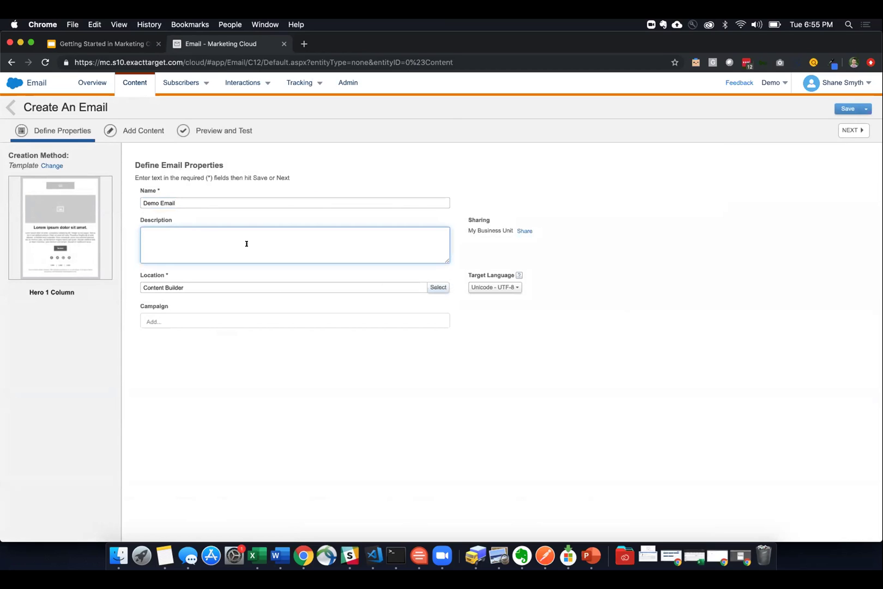
pyautogui.click(430, 287)
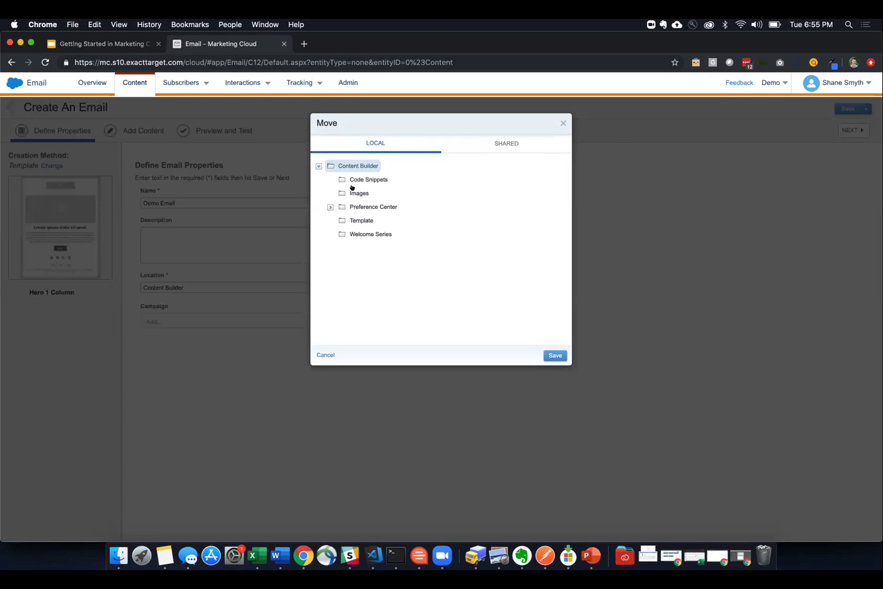
pyautogui.click(562, 123)
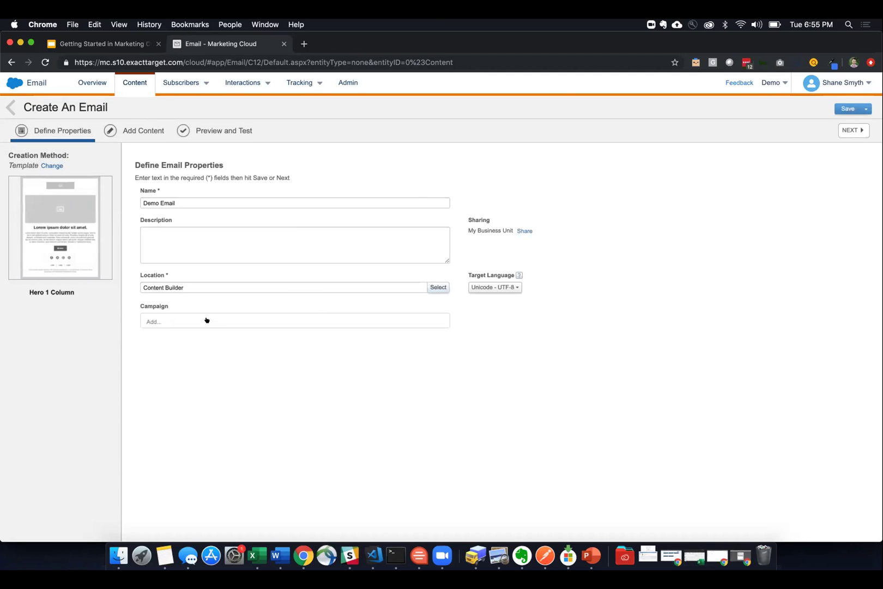
pyautogui.click(207, 321)
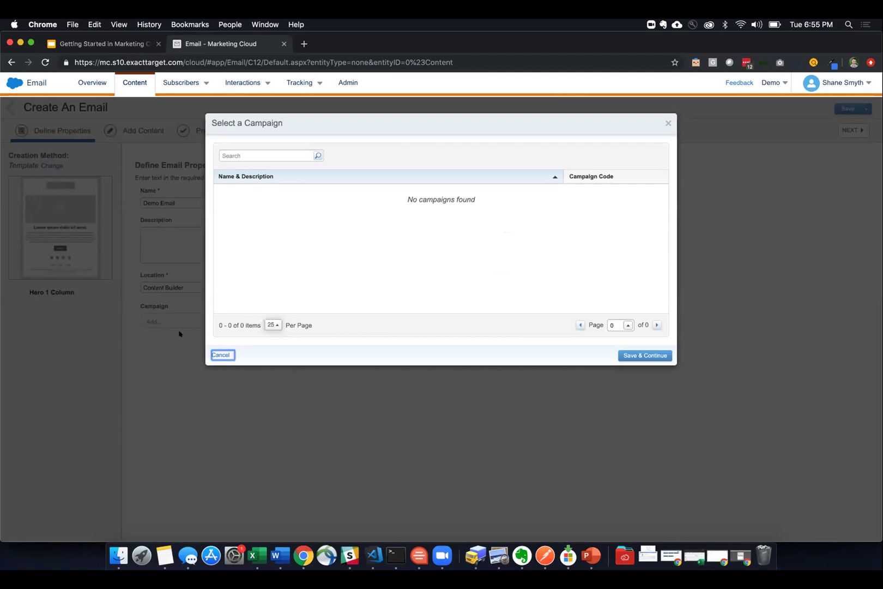
pyautogui.click(221, 355)
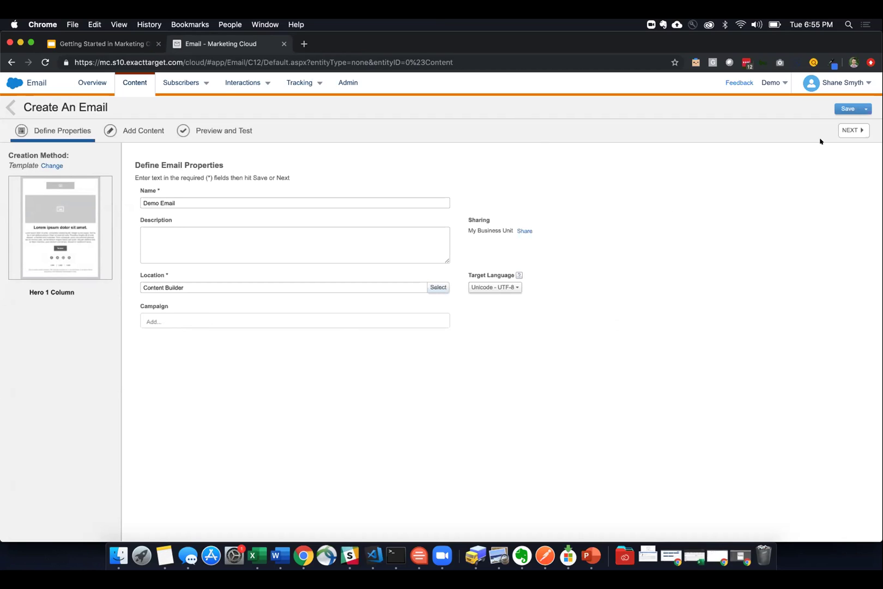
# - Resolve the duplicate-name error by renaming it Demo Email1 and save to continue
pyautogui.click(839, 131)
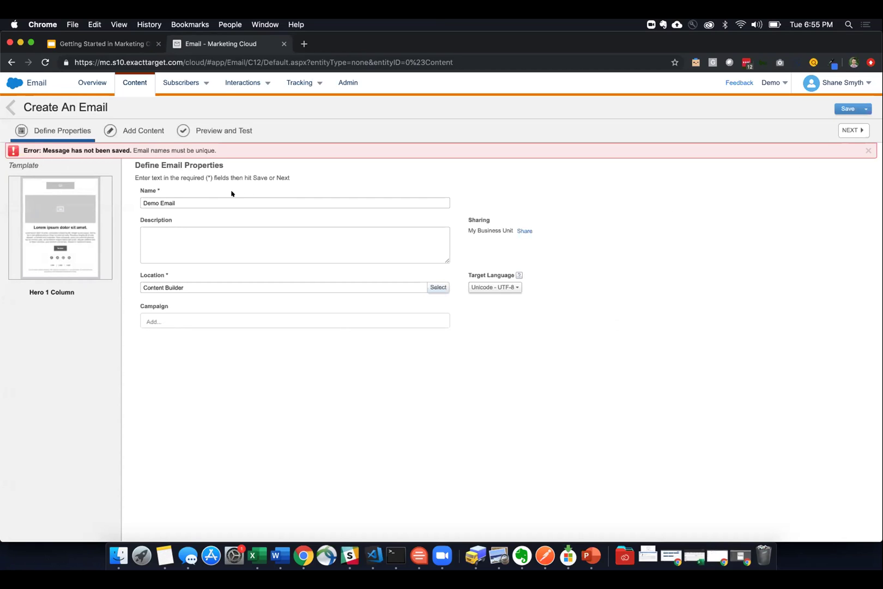
pyautogui.click(213, 194)
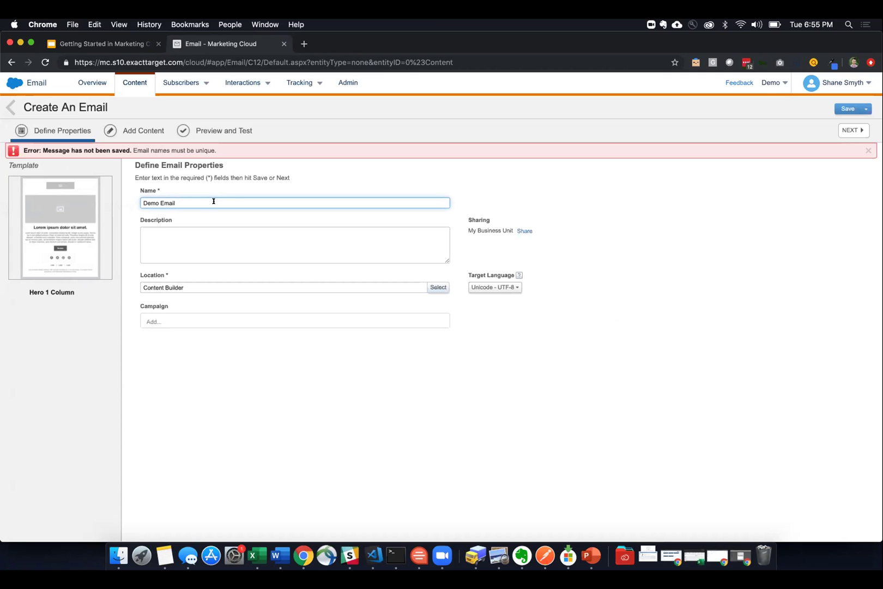
pyautogui.click(848, 131)
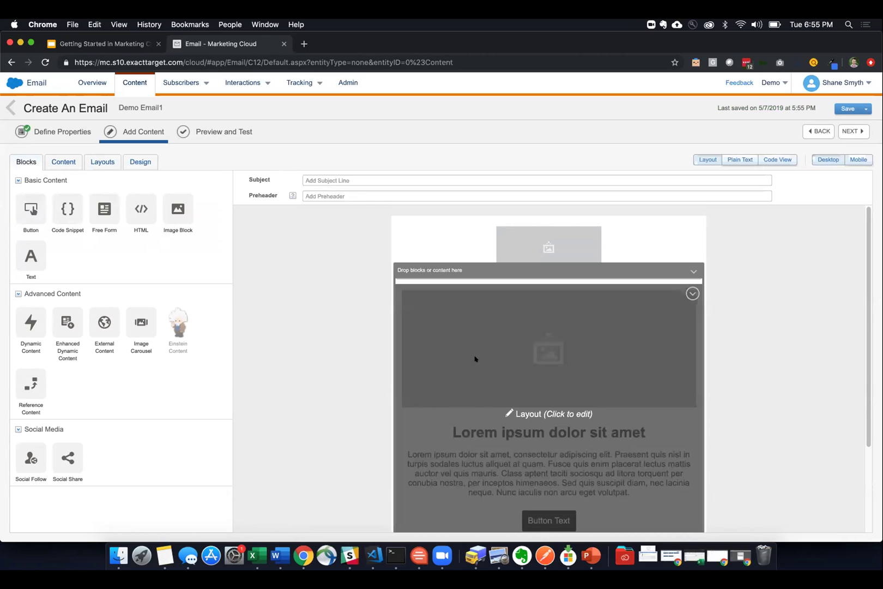
# - Open the layout's text block for editing and widen the email preview
pyautogui.click(497, 362)
pyautogui.click(480, 435)
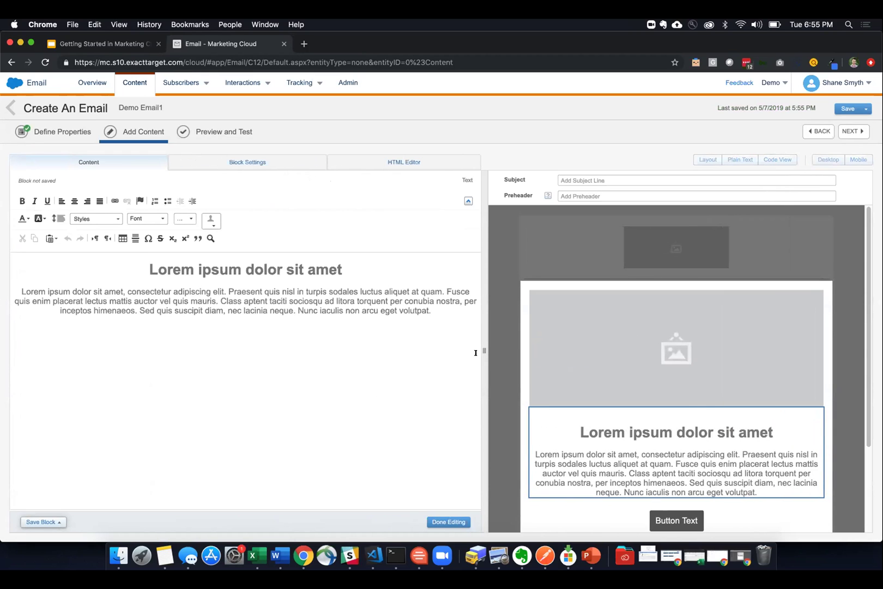
pyautogui.moveTo(483, 351); pyautogui.dragTo(359, 352)
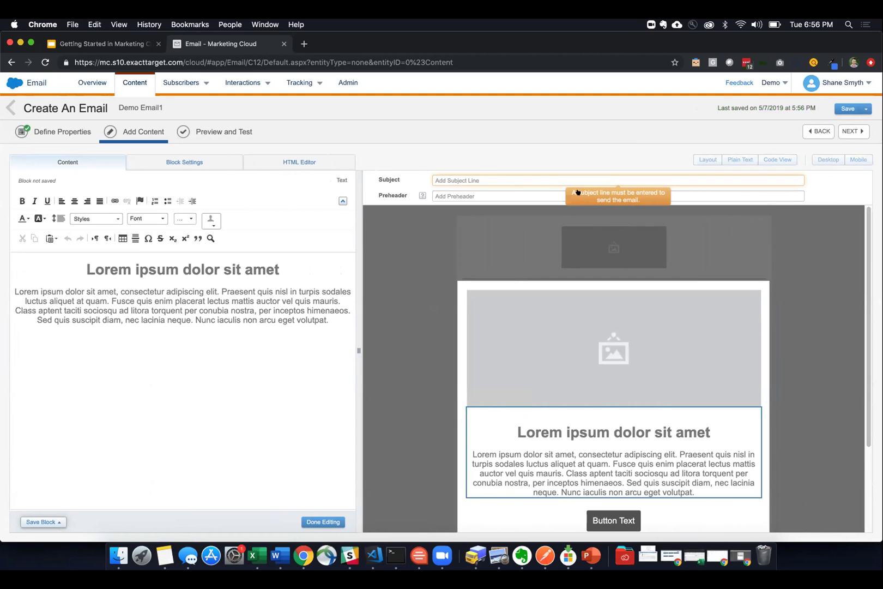
# - Set the subject line to 'Thanks for listening to the webinar!' and save it
pyautogui.click(541, 177)
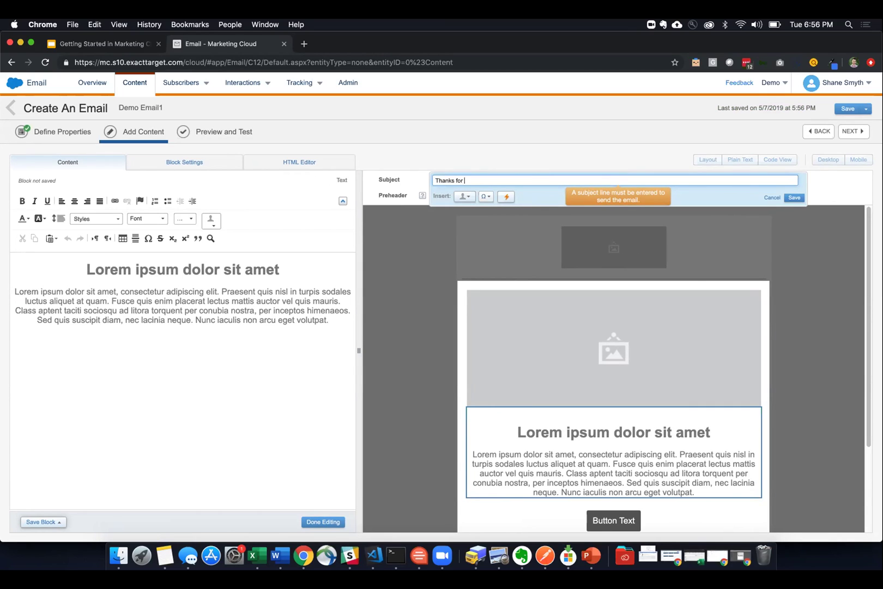
pyautogui.write('Thanks for listening to the webinar!')
pyautogui.click(794, 198)
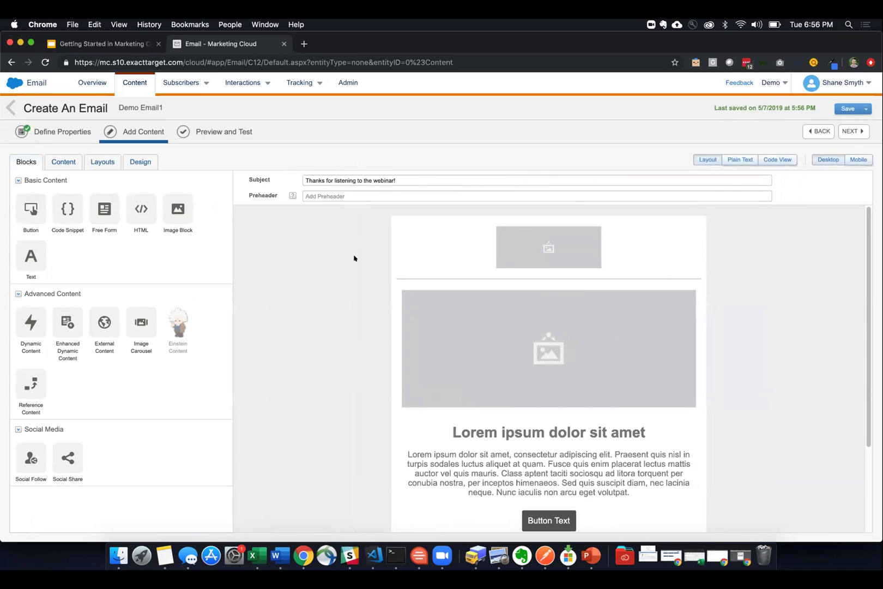
pyautogui.scroll(-1, 346, 332)
pyautogui.scroll(1, 345, 331)
pyautogui.scroll(-1, 326, 314)
pyautogui.scroll(1, 330, 299)
# - Replace the top block's placeholder image with salesforce.png from Content Builder
pyautogui.click(510, 237)
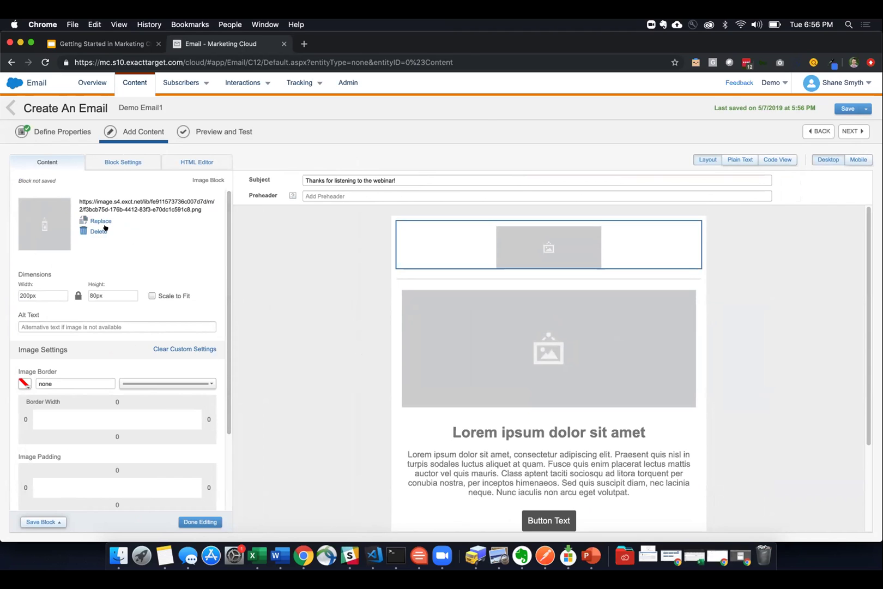
pyautogui.click(103, 227)
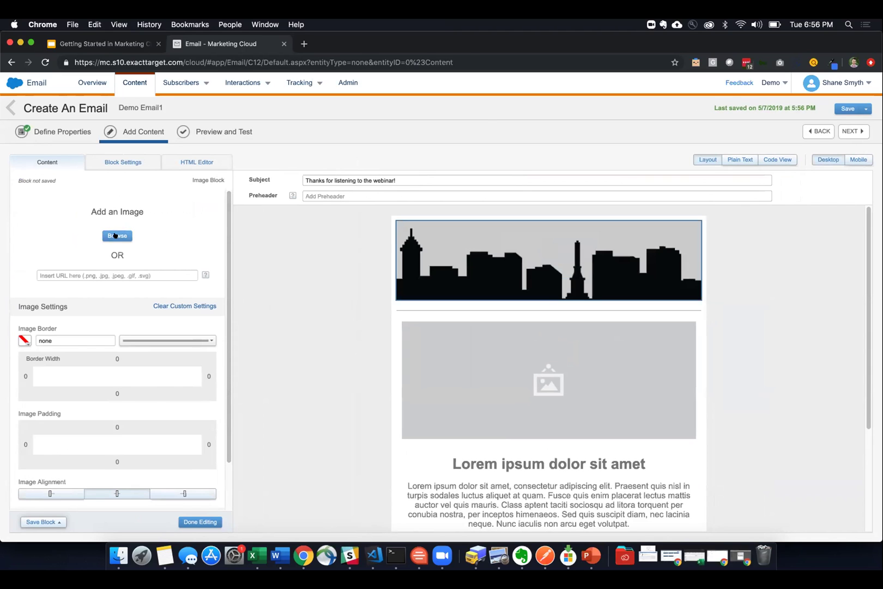
pyautogui.click(115, 235)
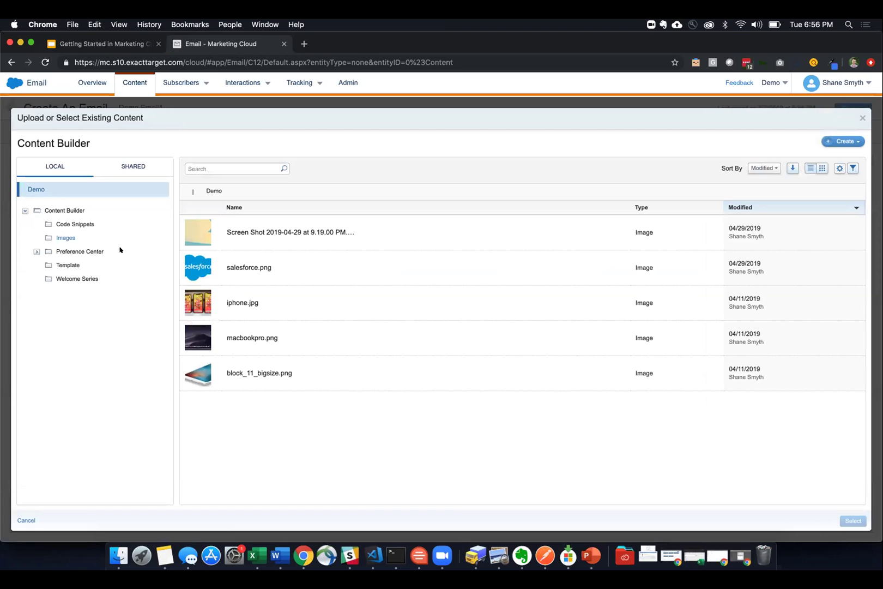
pyautogui.click(275, 276)
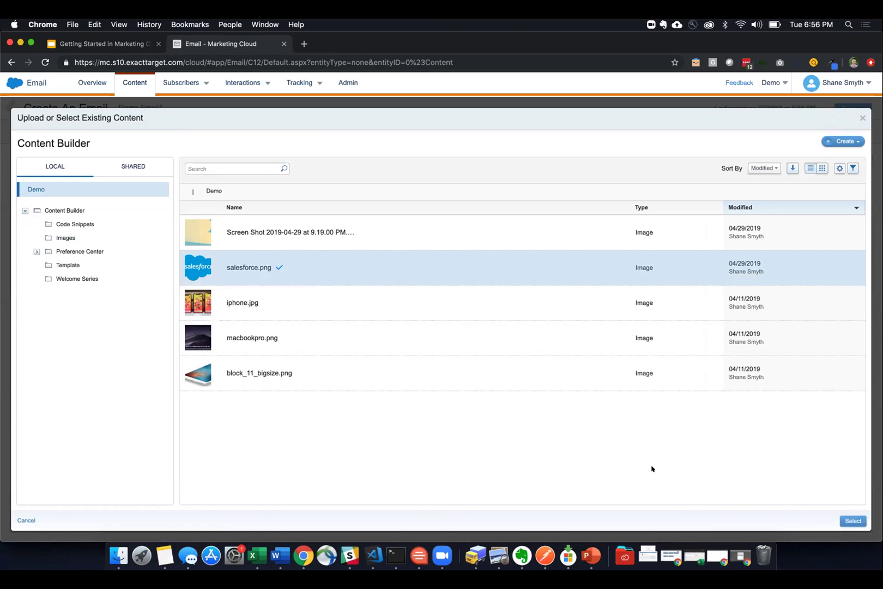
pyautogui.click(852, 520)
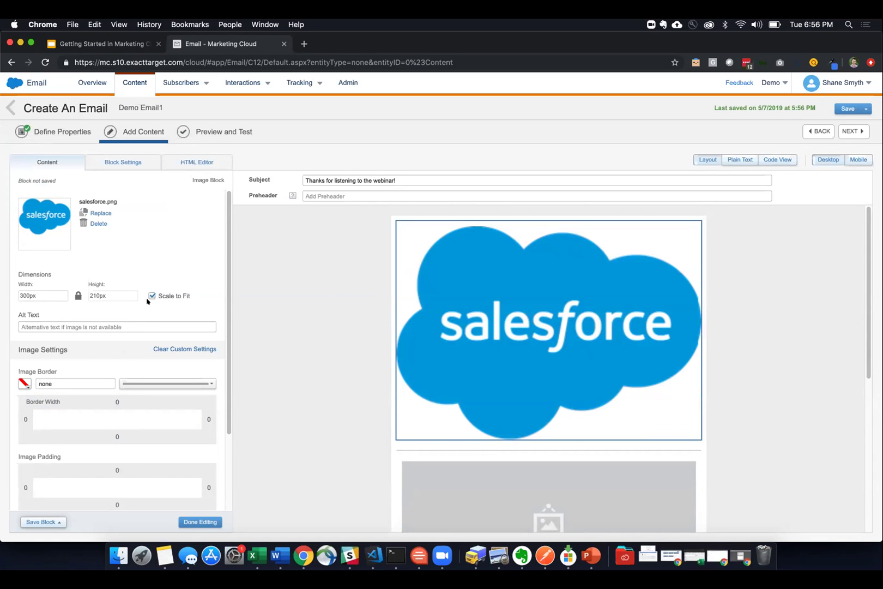
# - Turn off Scale to Fit and set the logo width to 100px
pyautogui.click(151, 295)
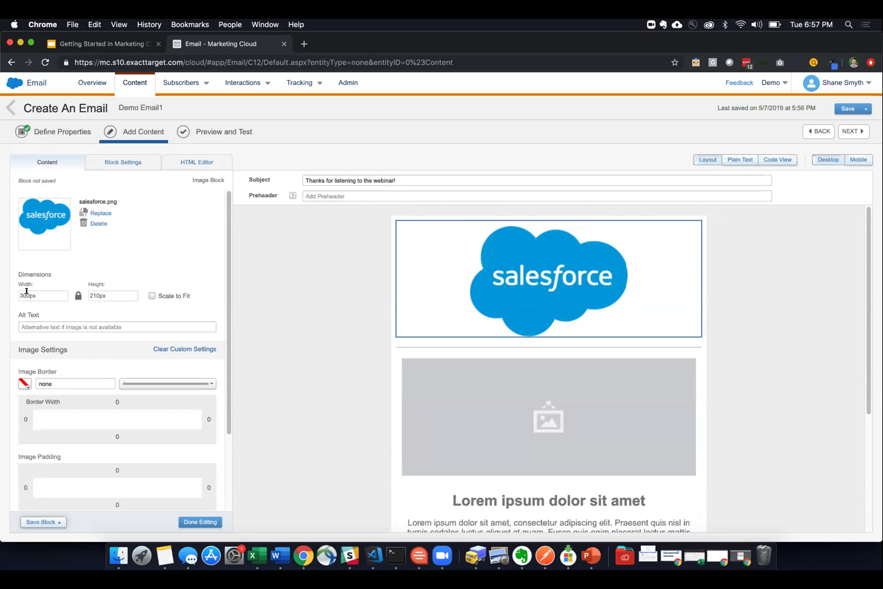
pyautogui.click(20, 293)
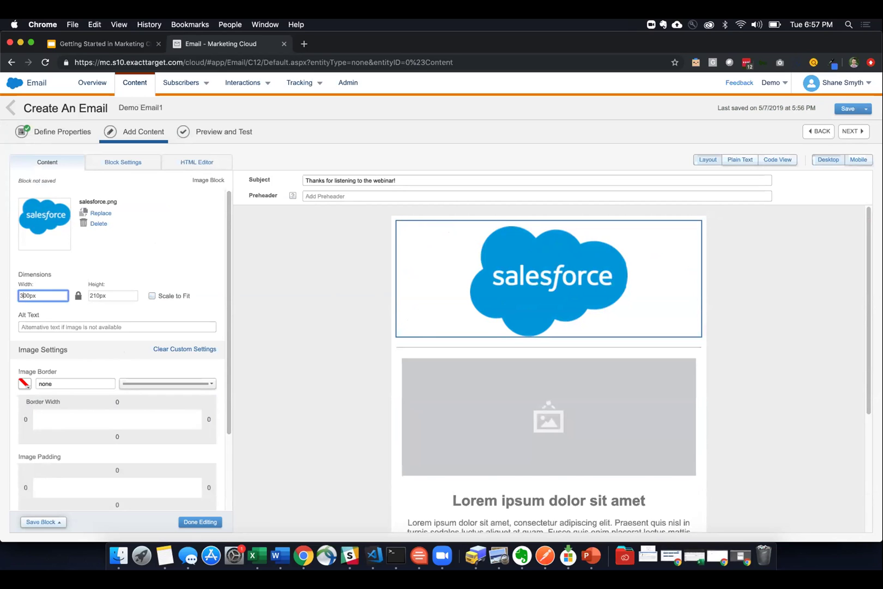
pyautogui.press('BackSpace')
pyautogui.write('2')
pyautogui.press('BackSpace')
pyautogui.write('1')
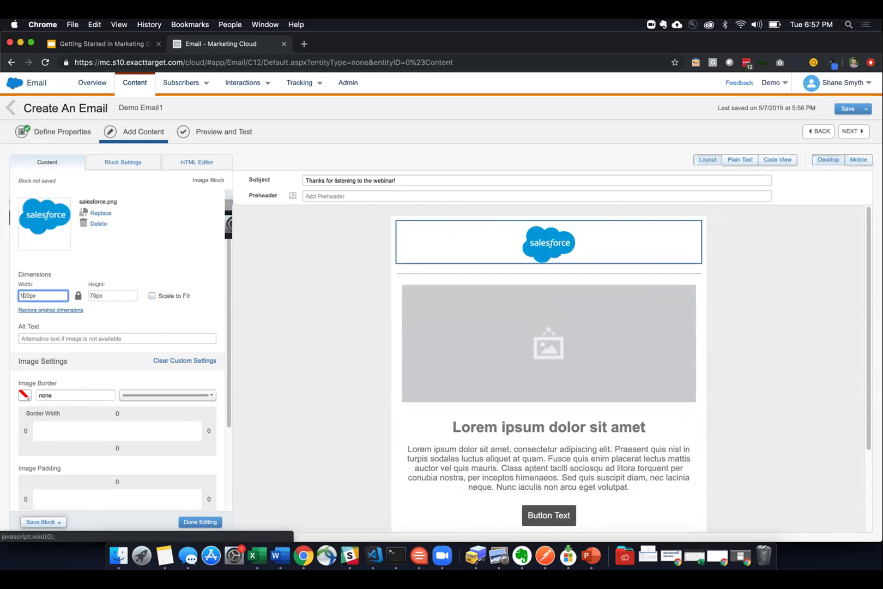
pyautogui.click(79, 266)
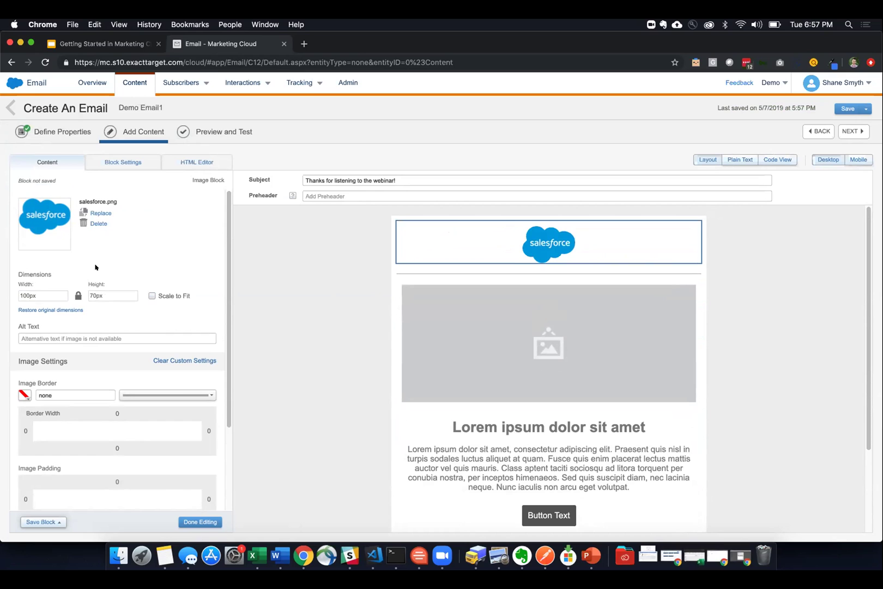
# - Centre the Salesforce logo within its image block
pyautogui.scroll(-5, 132, 243)
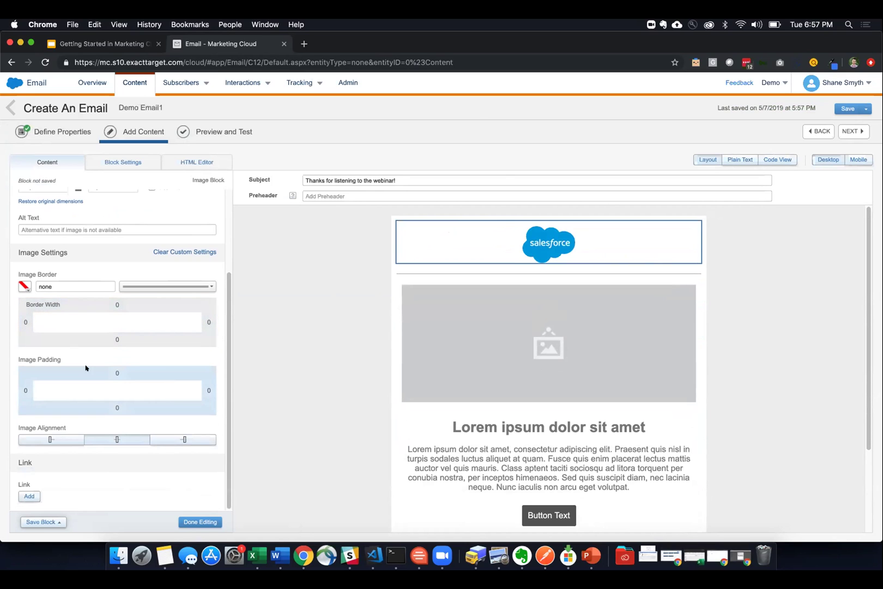
pyautogui.click(74, 439)
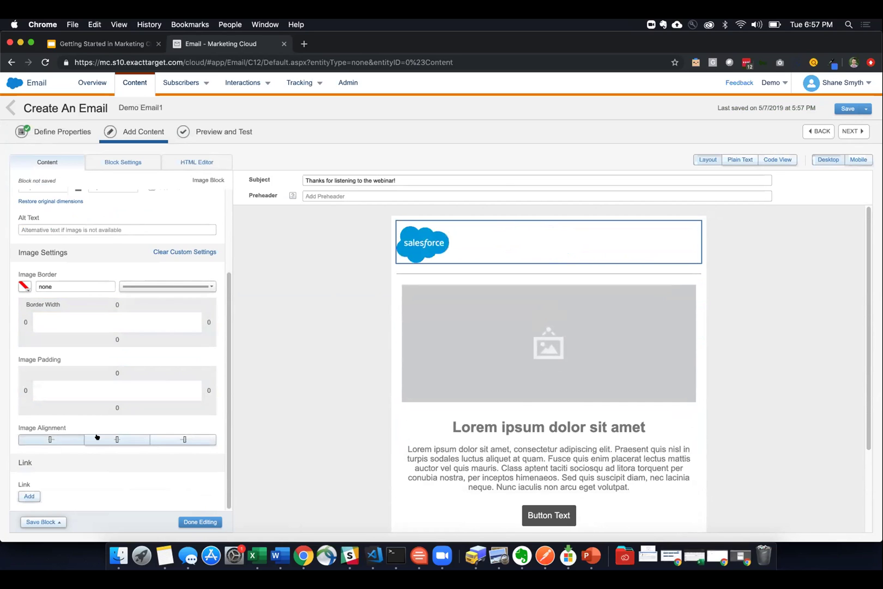
pyautogui.click(99, 437)
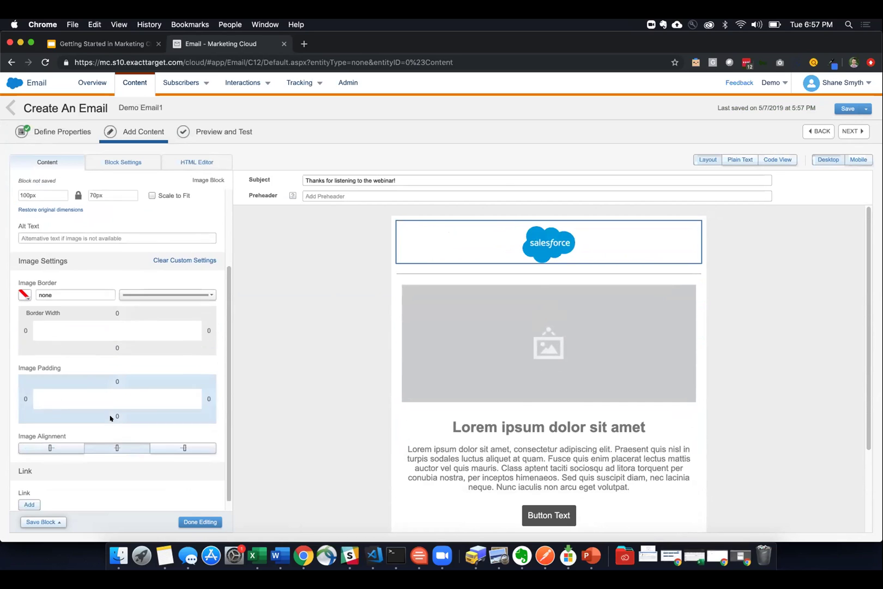
pyautogui.click(29, 496)
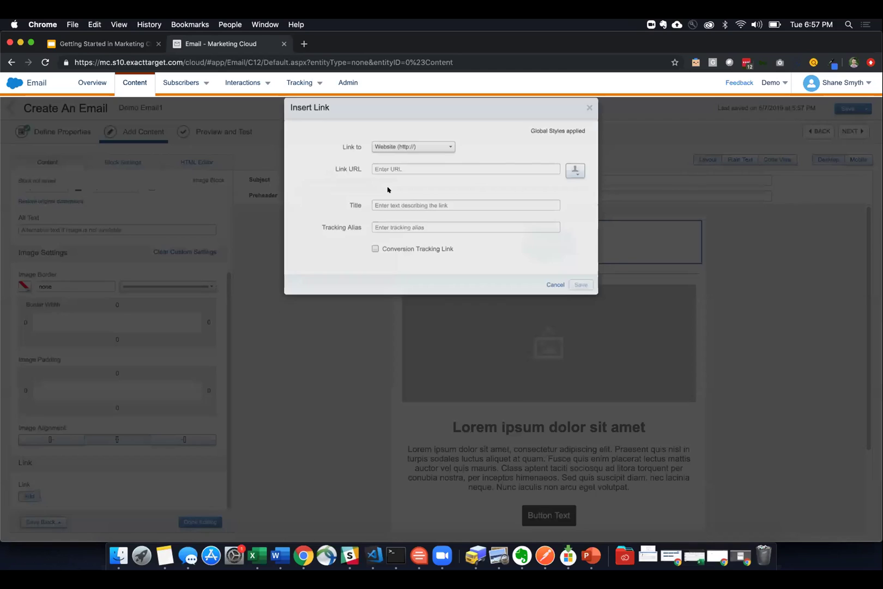
pyautogui.click(382, 181)
pyautogui.write('ht')
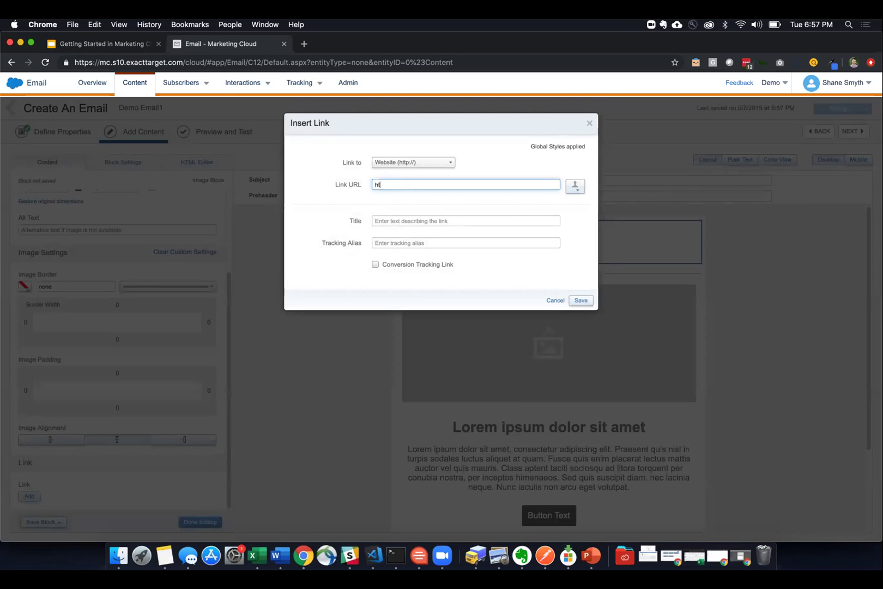
pyautogui.write('tps://www')
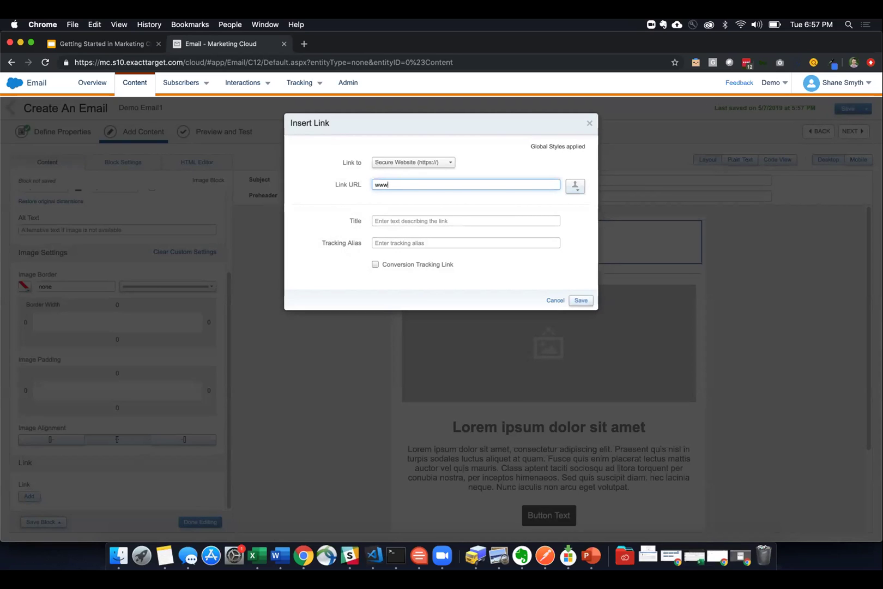
pyautogui.write('.salesforce.com')
pyautogui.click(381, 219)
pyautogui.write('Salesforce')
pyautogui.click(571, 294)
pyautogui.click(573, 298)
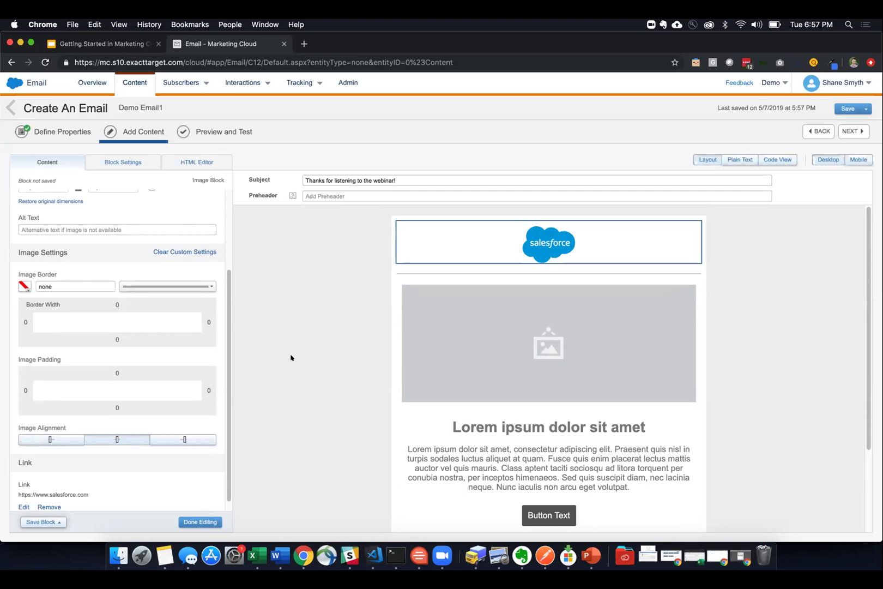
pyautogui.click(198, 522)
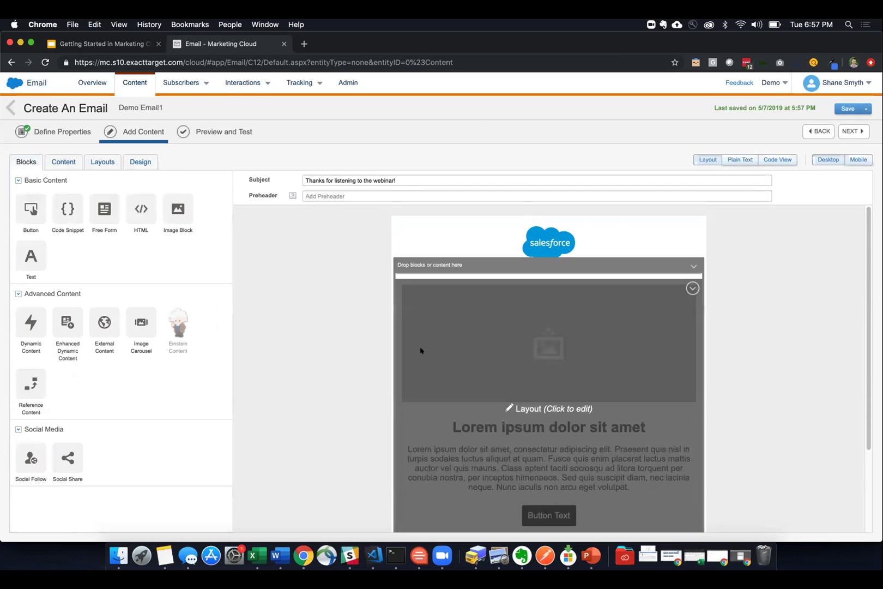
# - Swap the hero placeholder for the Screen Shot 2019-04-29 at 9.19.00 PM.png banner
pyautogui.scroll(-1, 362, 376)
pyautogui.click(529, 300)
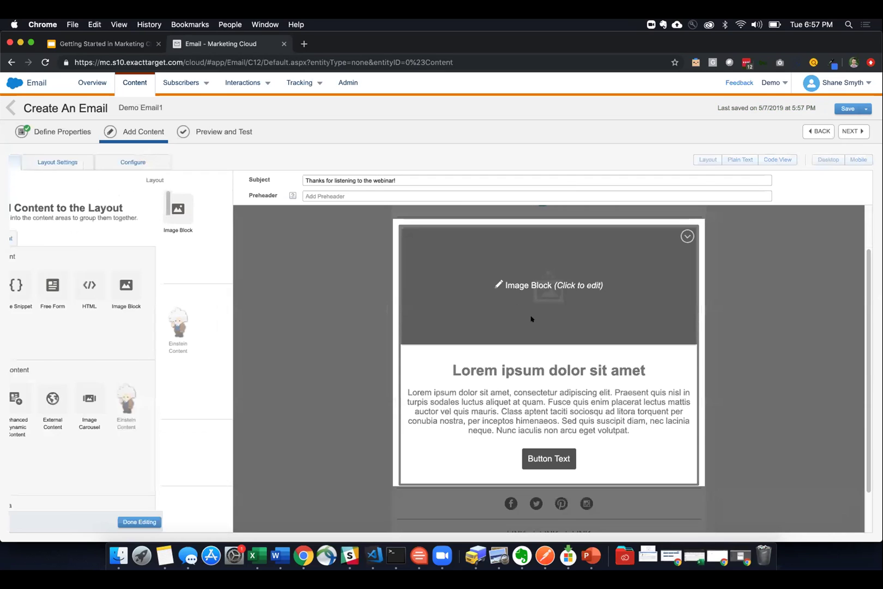
pyautogui.click(539, 298)
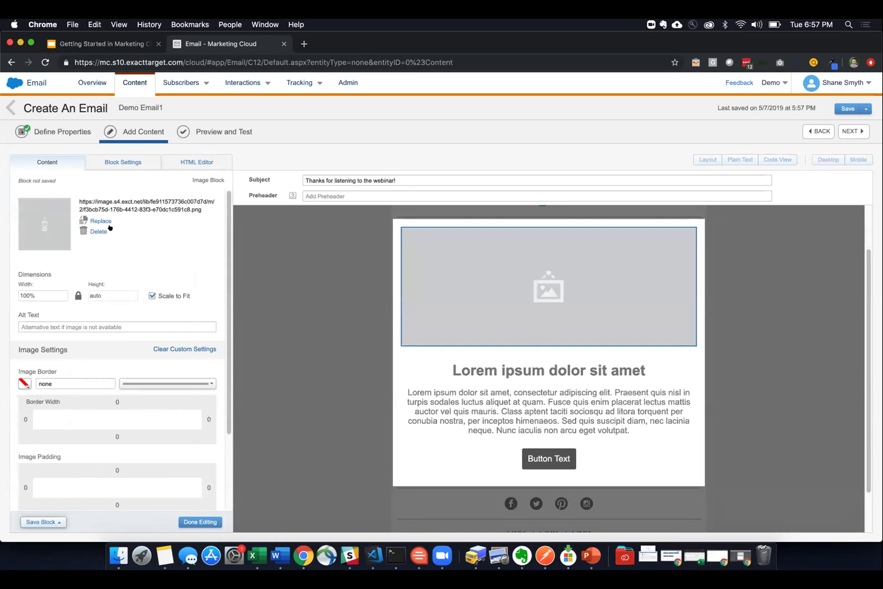
pyautogui.click(100, 232)
pyautogui.click(119, 235)
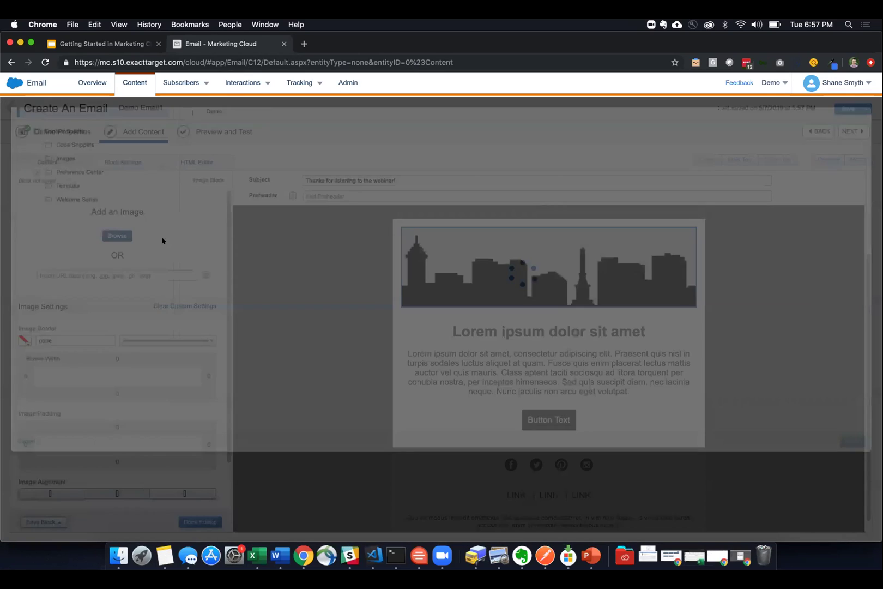
pyautogui.click(297, 233)
pyautogui.click(853, 521)
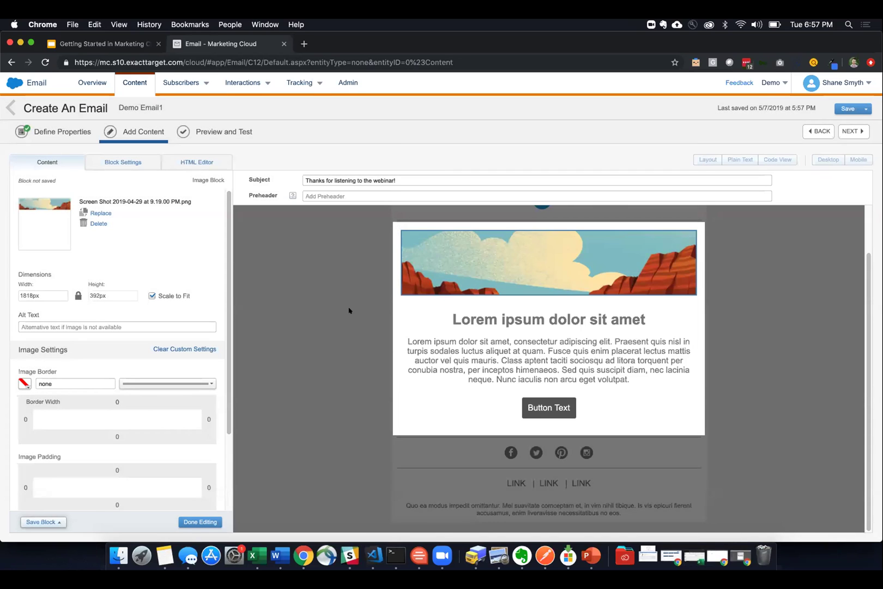
# - Keep the banner scaled to fit after toggling Scale to Fit off and on, and finish editing
pyautogui.scroll(2, 351, 311)
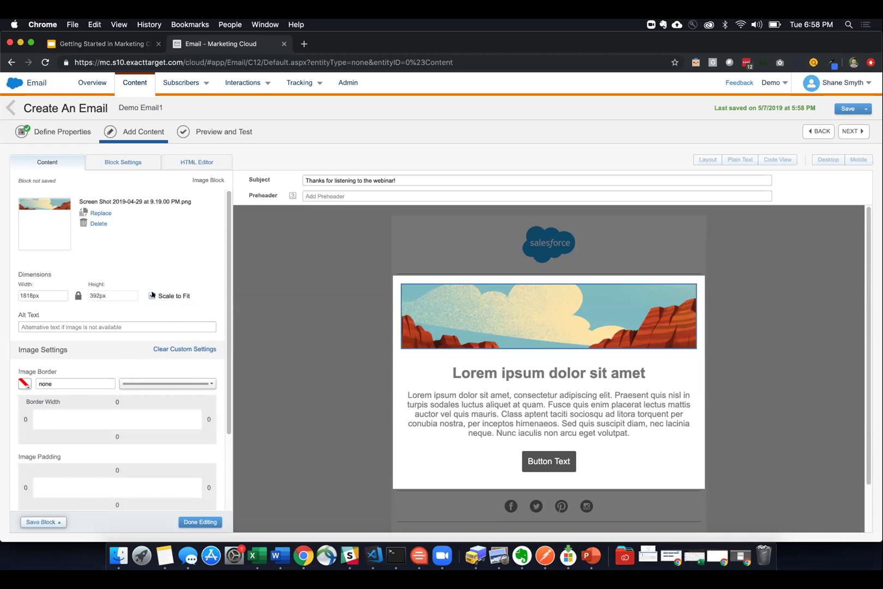
pyautogui.click(143, 295)
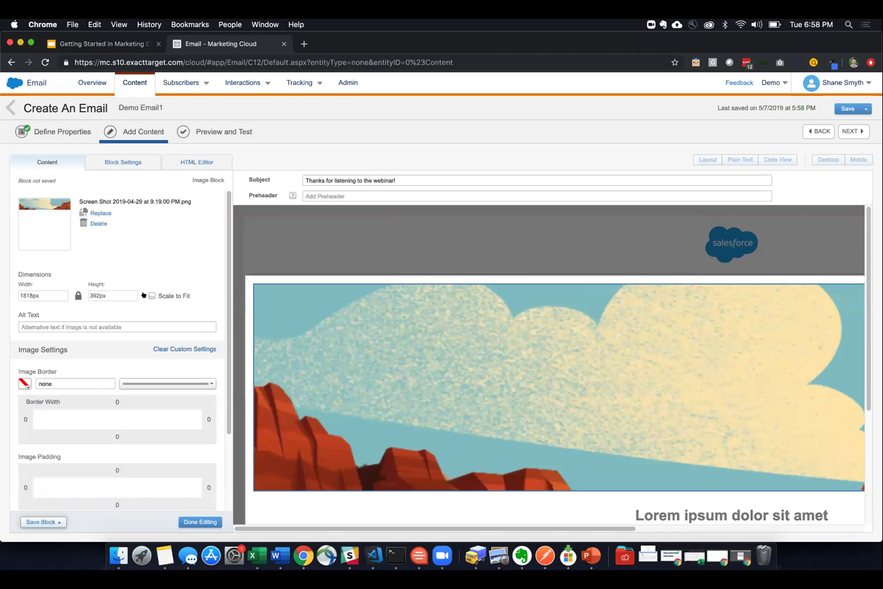
pyautogui.click(143, 295)
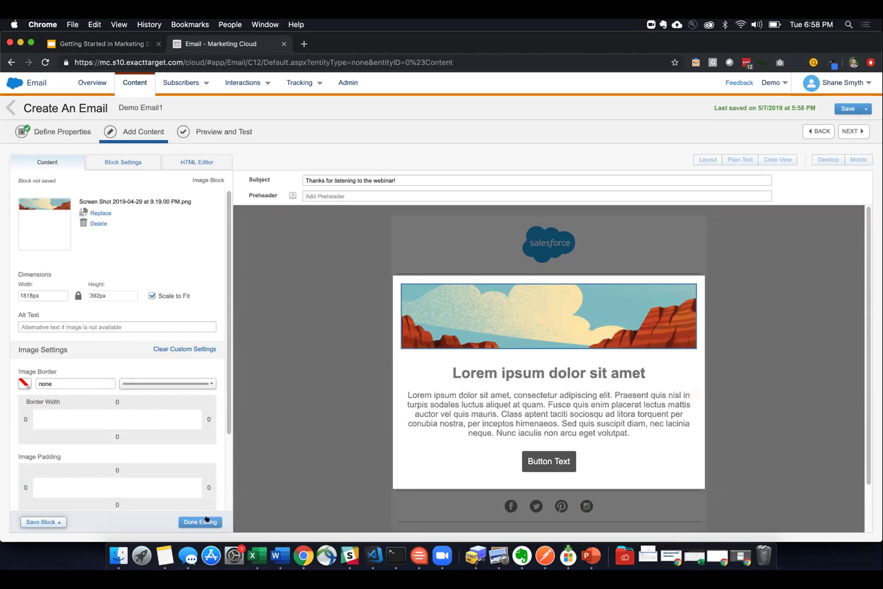
pyautogui.click(206, 519)
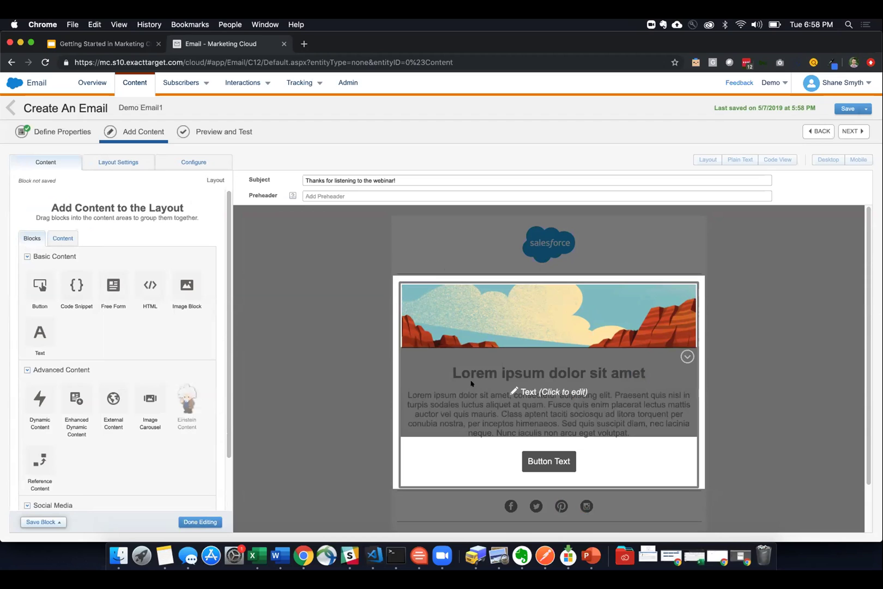
# - Replace the Lorem ipsum heading in the body text block with 'Thanks for attending'
pyautogui.click(500, 399)
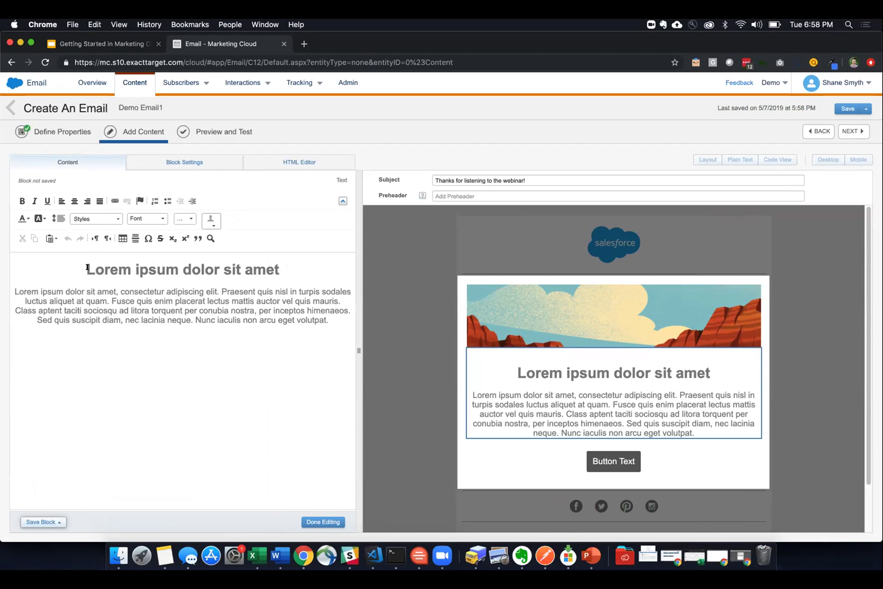
pyautogui.moveTo(86, 267); pyautogui.dragTo(275, 267)
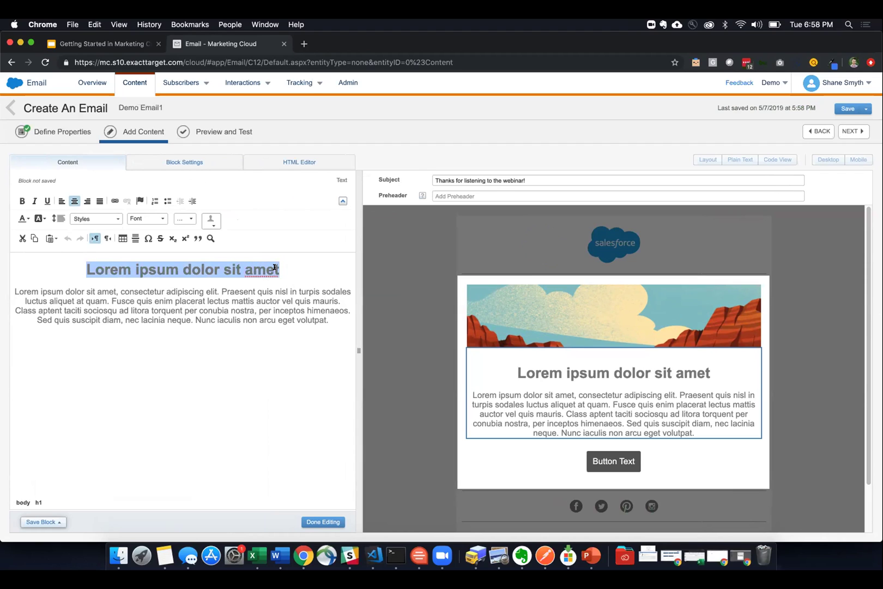
pyautogui.write('Thanks for att')
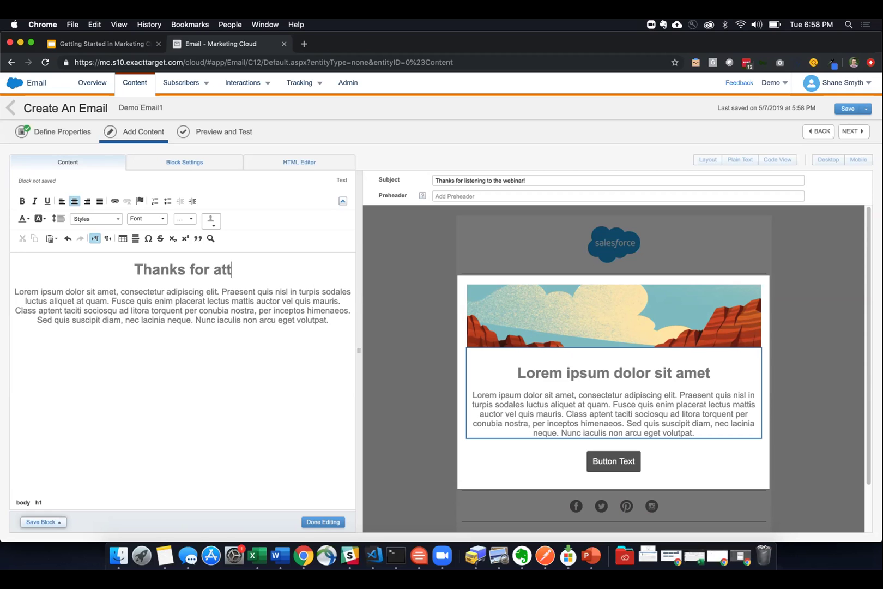
pyautogui.write('ending,')
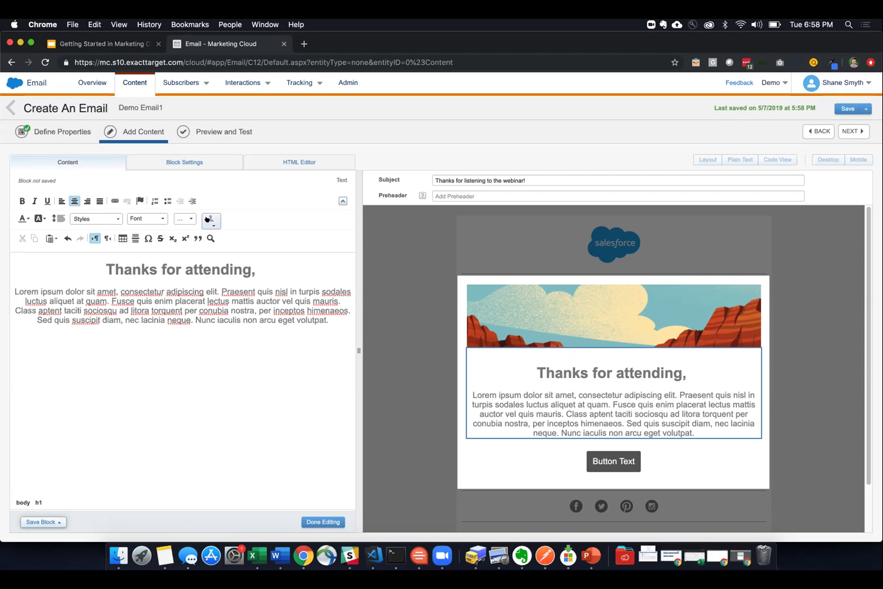
pyautogui.click(212, 219)
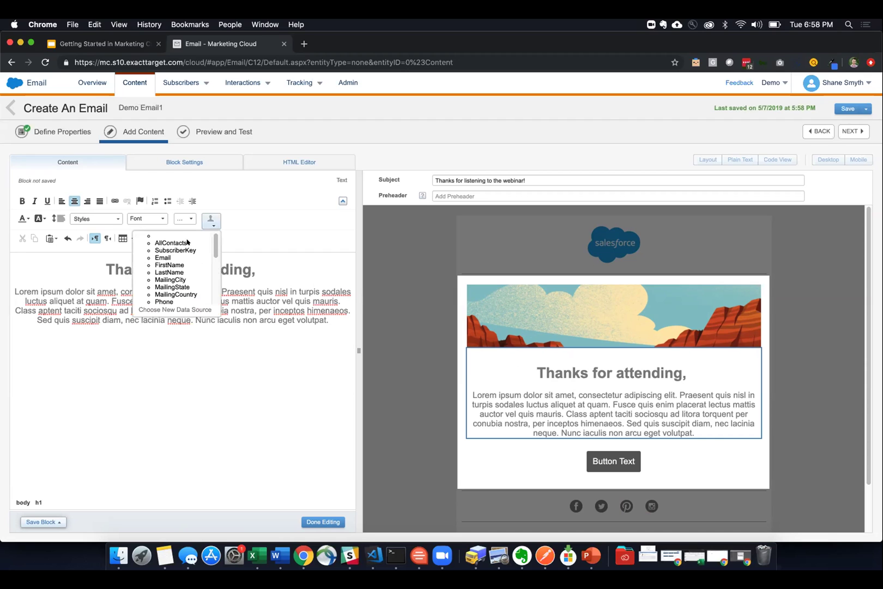
# - Set the Demo data extension as the personalization data source
pyautogui.click(174, 309)
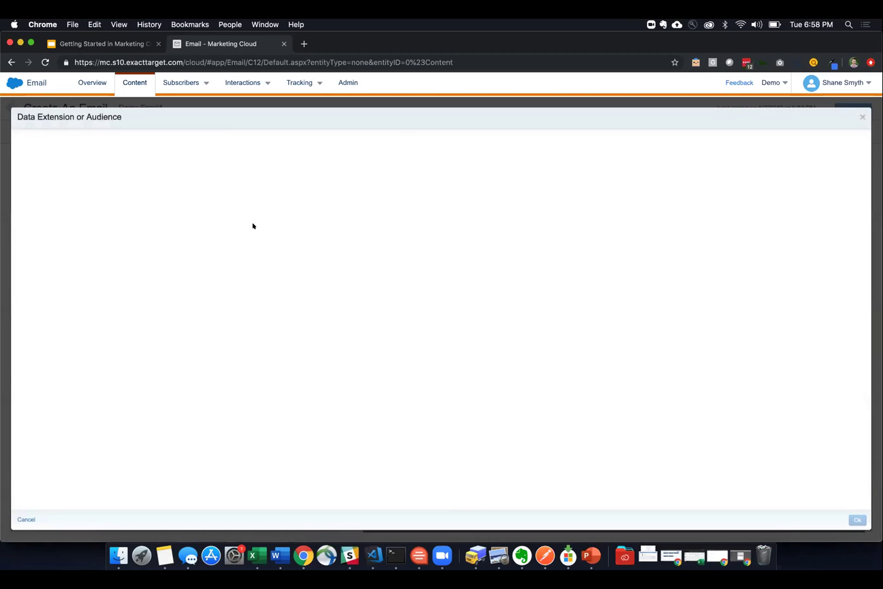
pyautogui.click(66, 174)
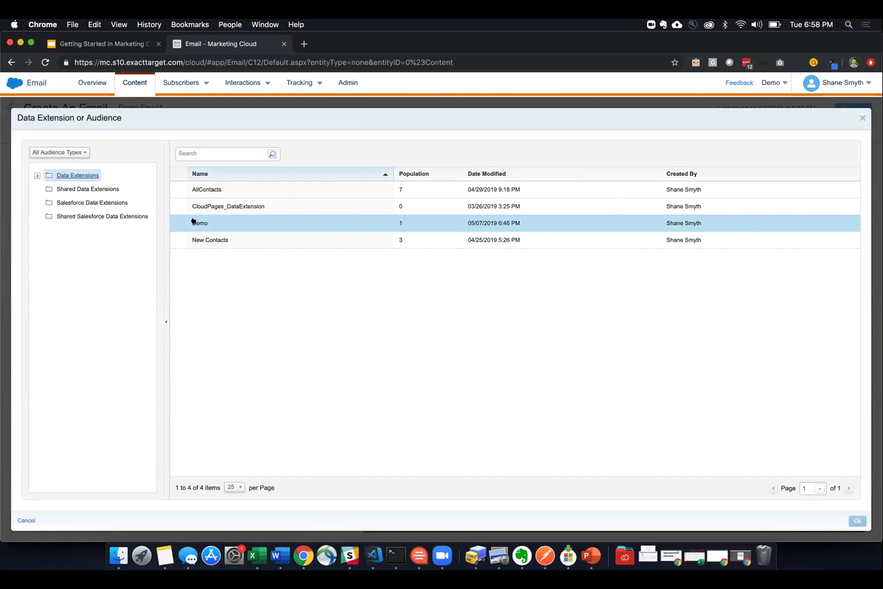
pyautogui.click(198, 220)
pyautogui.click(859, 522)
# - Insert %%FirstName%% after the heading text and finish editing the text block
pyautogui.click(212, 221)
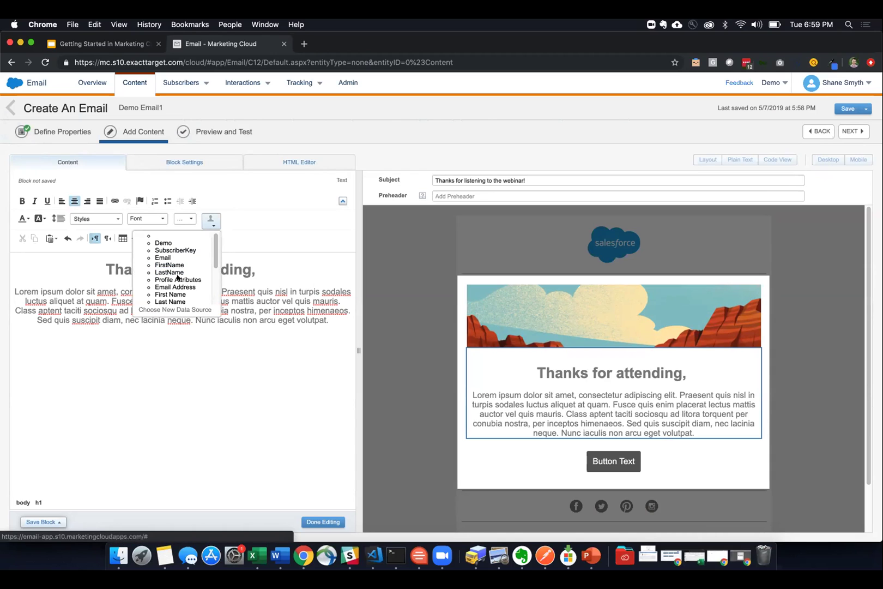
pyautogui.scroll(-2, 175, 267)
pyautogui.scroll(2, 174, 268)
pyautogui.click(165, 266)
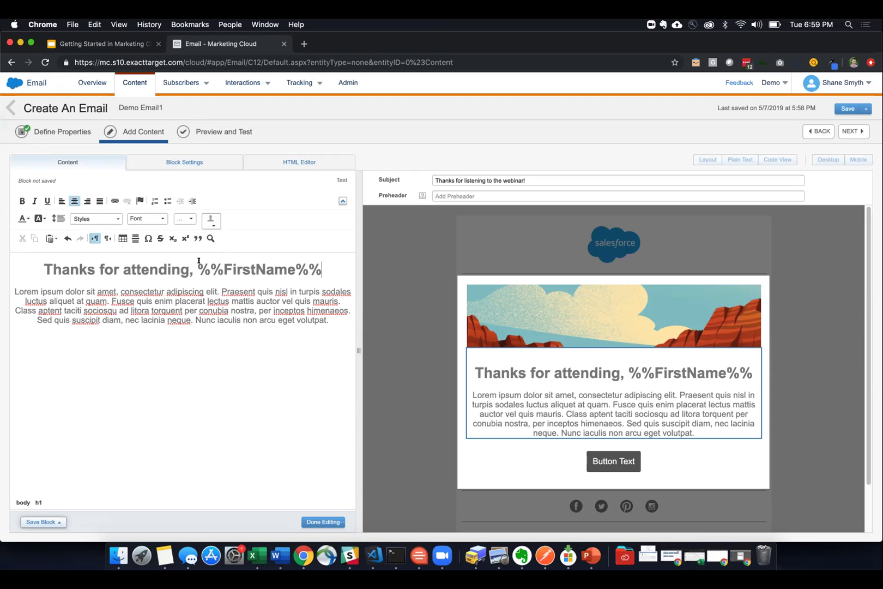
pyautogui.moveTo(197, 268); pyautogui.dragTo(329, 266)
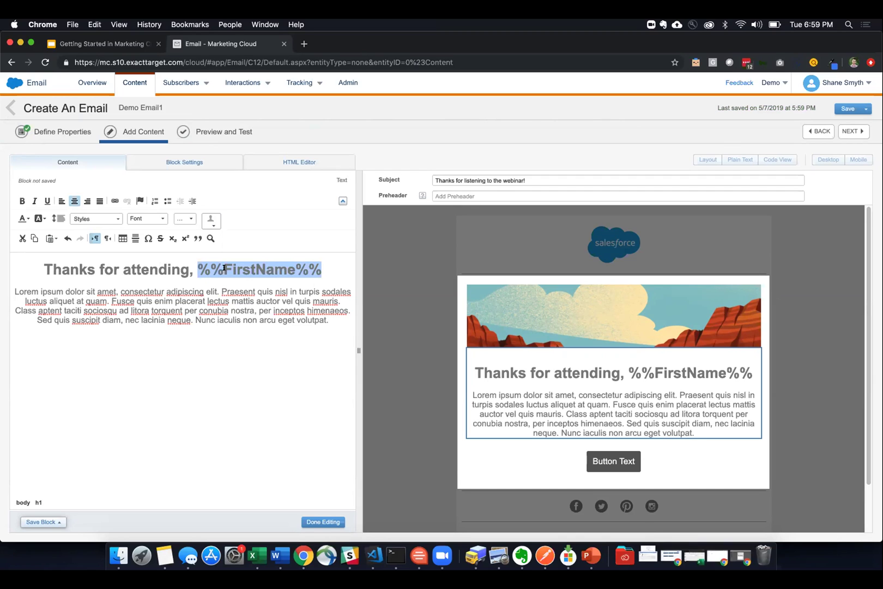
pyautogui.click(296, 290)
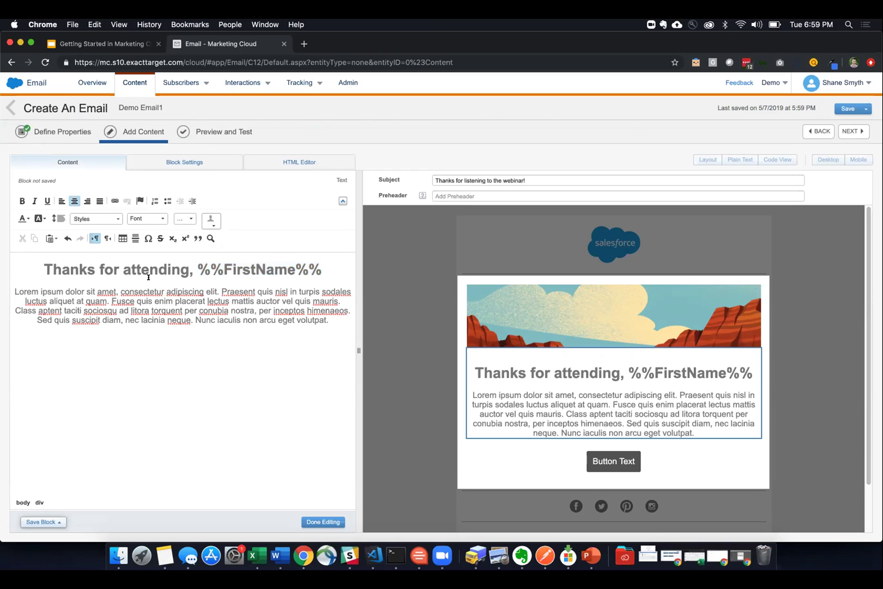
pyautogui.click(323, 521)
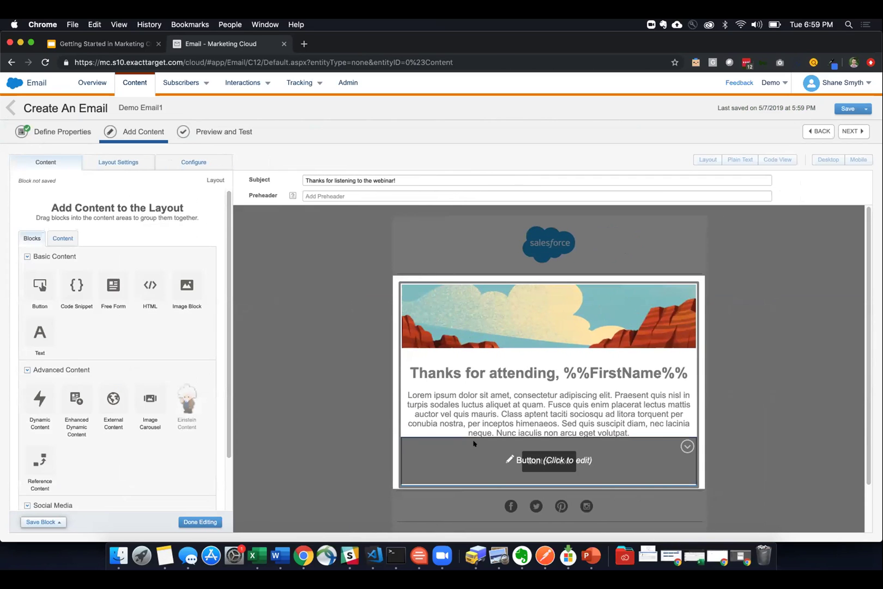
# - Change the button label to 'Rate our Webinar' and close the button block editor
pyautogui.click(476, 444)
pyautogui.scroll(-1, 350, 416)
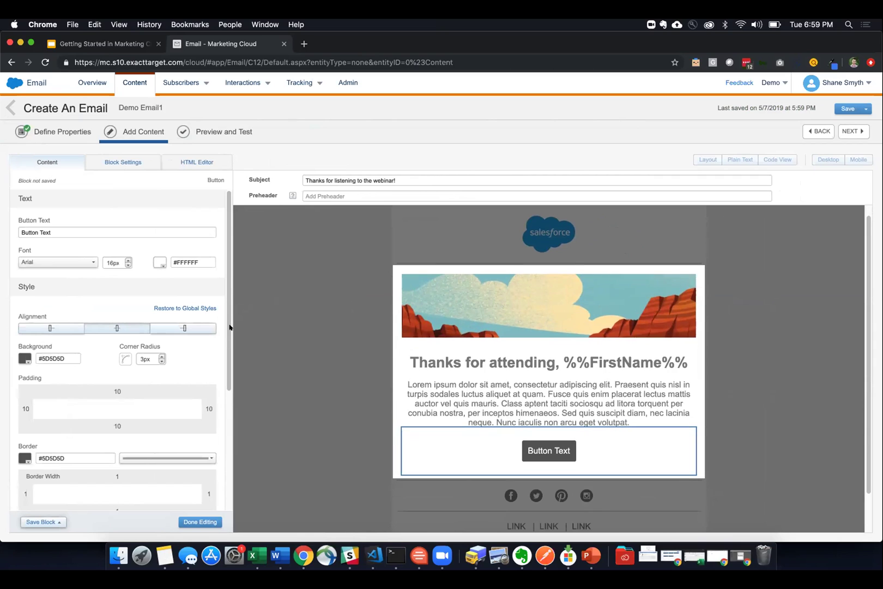
pyautogui.tripleClick(88, 228)
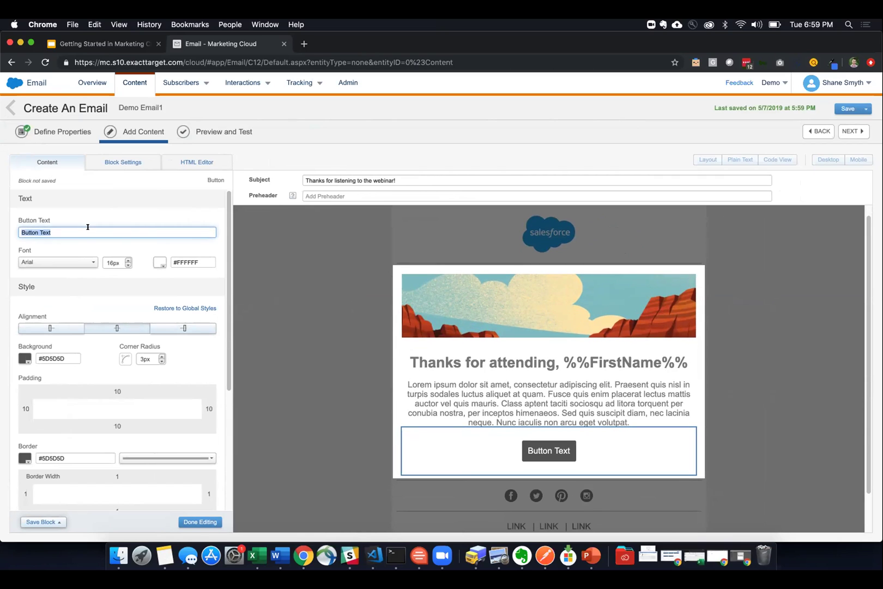
pyautogui.write('Rate our Webinar')
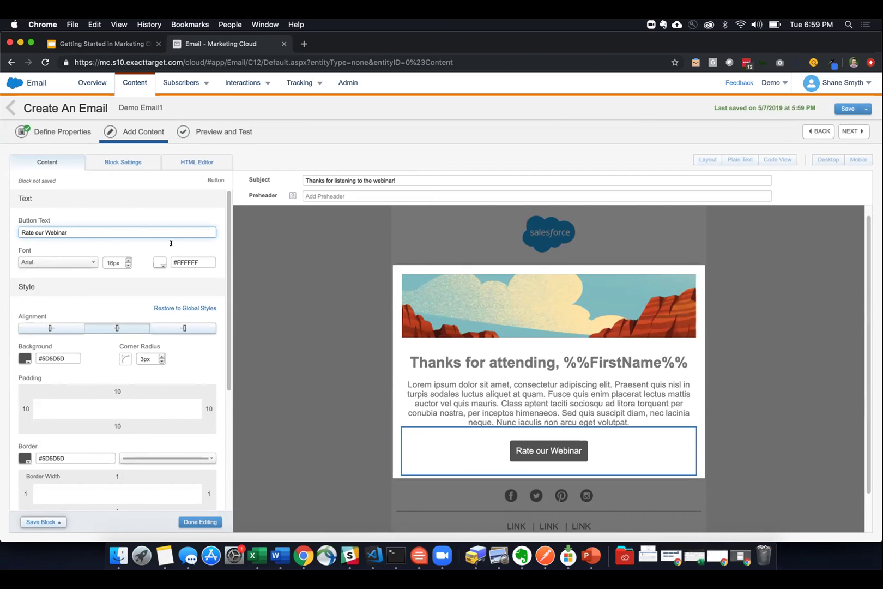
pyautogui.scroll(-3, 125, 306)
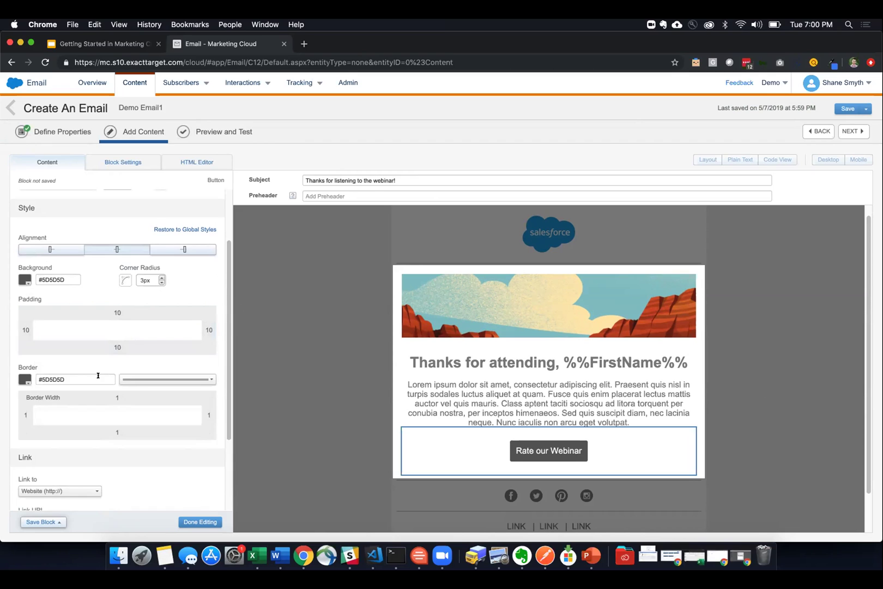
pyautogui.scroll(-3, 98, 375)
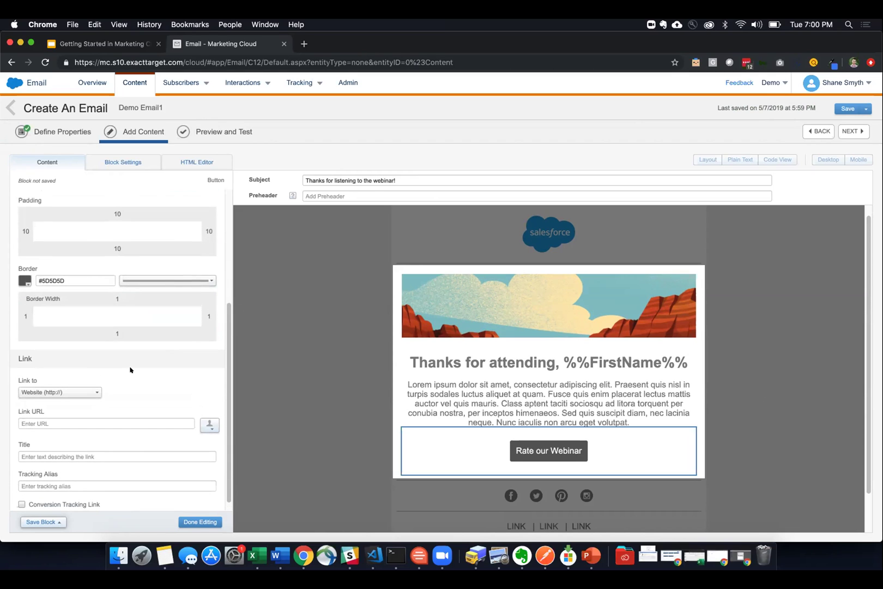
pyautogui.click(189, 522)
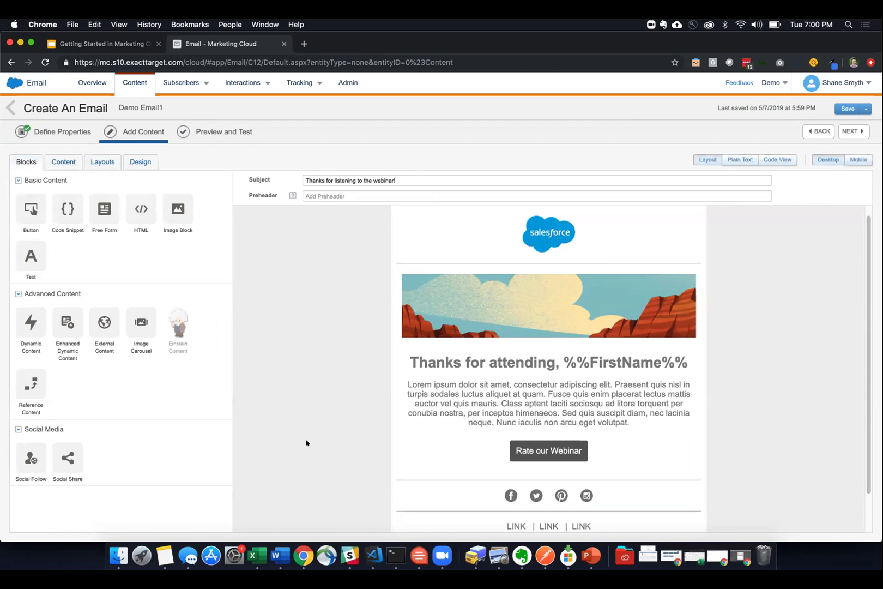
pyautogui.scroll(-1, 307, 442)
# - Try Preview and Test, then return to content editing after the missing address error
pyautogui.scroll(2, 307, 443)
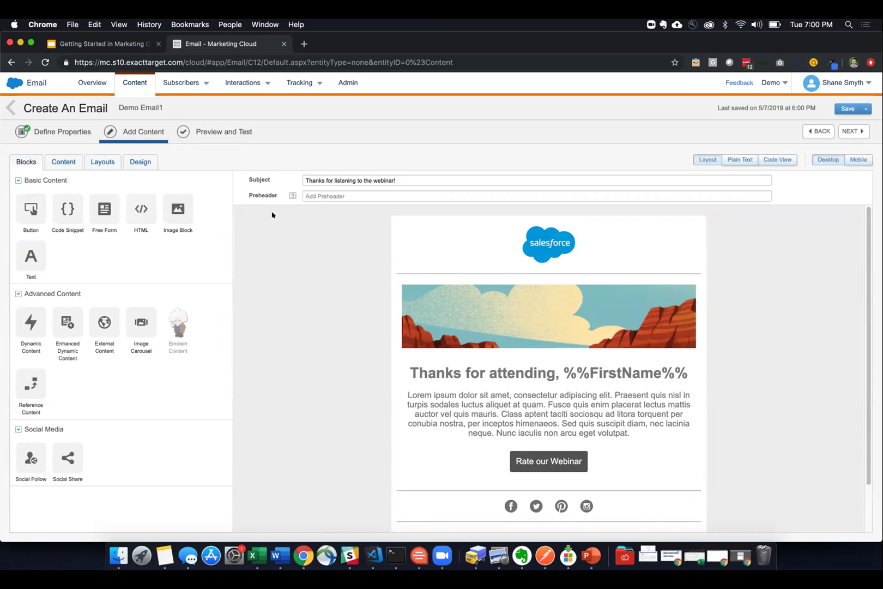
pyautogui.click(232, 135)
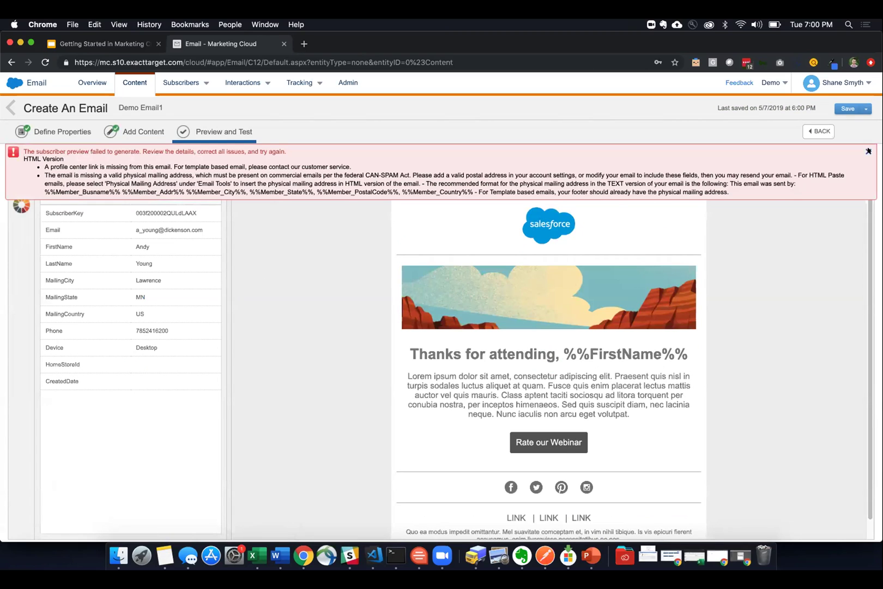
pyautogui.click(141, 130)
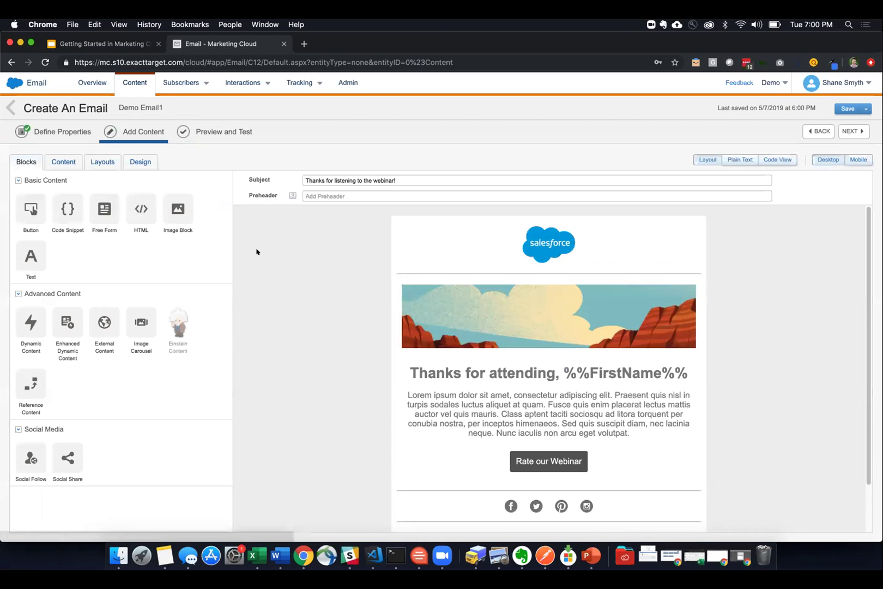
pyautogui.scroll(-2, 350, 403)
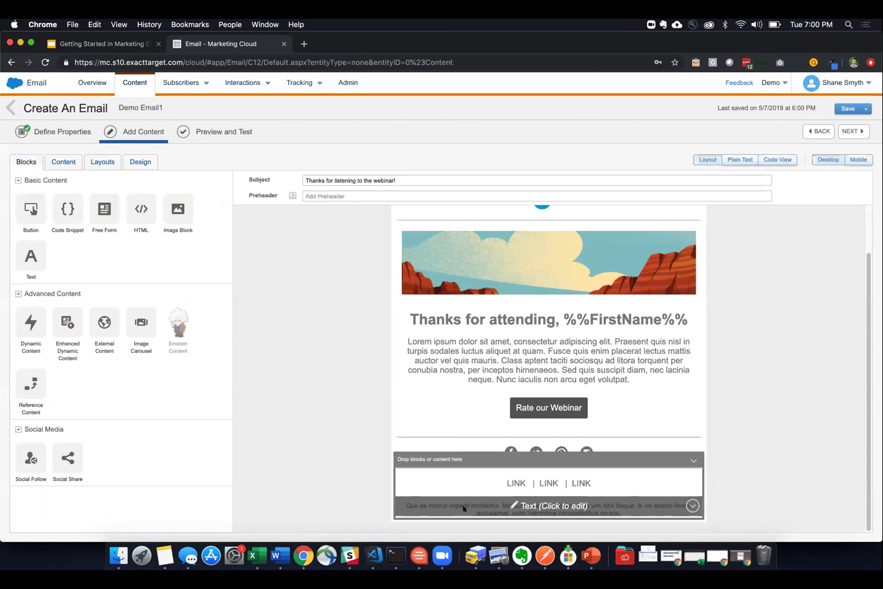
# - Insert the Physical Mailing Address and Profile Center snippets into the footer HTML, then preview again
pyautogui.click(463, 508)
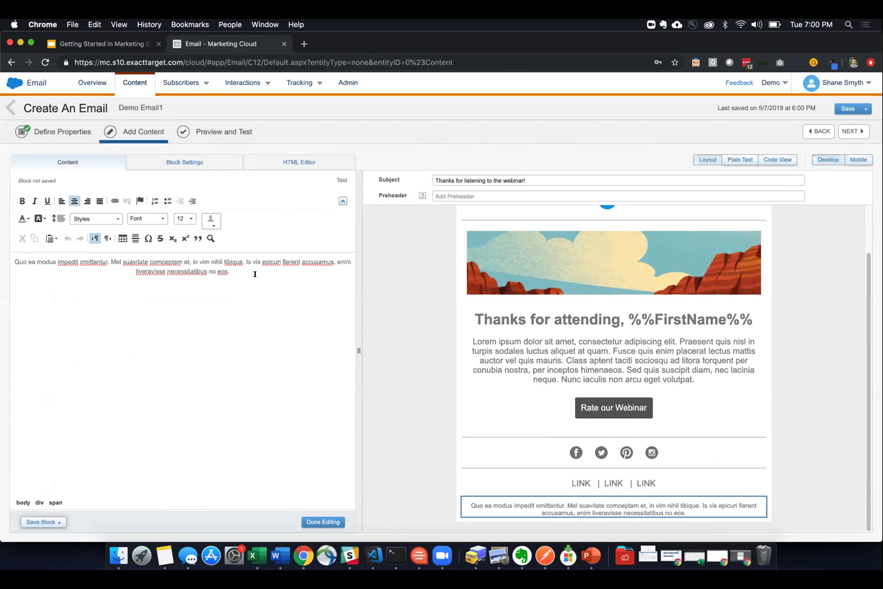
pyautogui.click(267, 161)
pyautogui.press('Return')
pyautogui.press('Return')
pyautogui.click(129, 198)
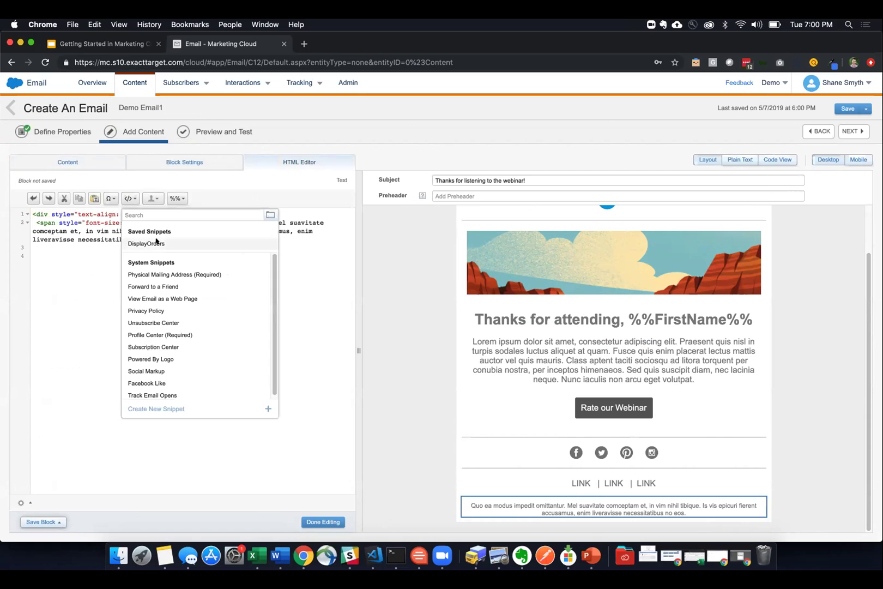
pyautogui.click(194, 274)
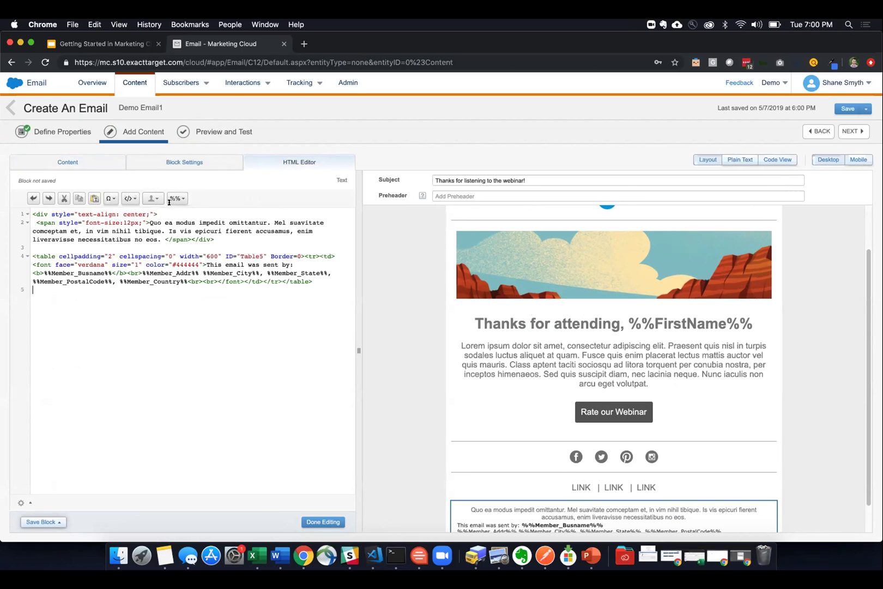
pyautogui.click(128, 198)
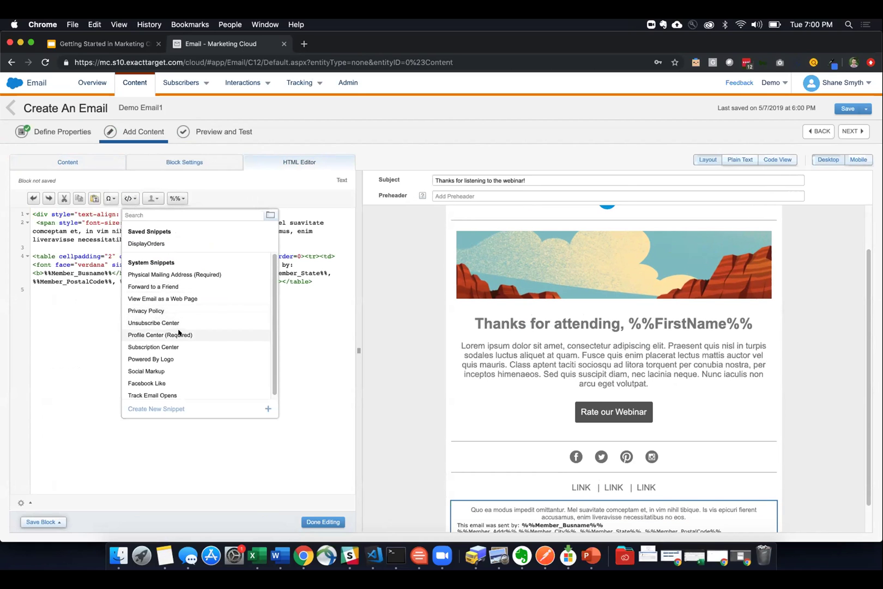
pyautogui.click(175, 334)
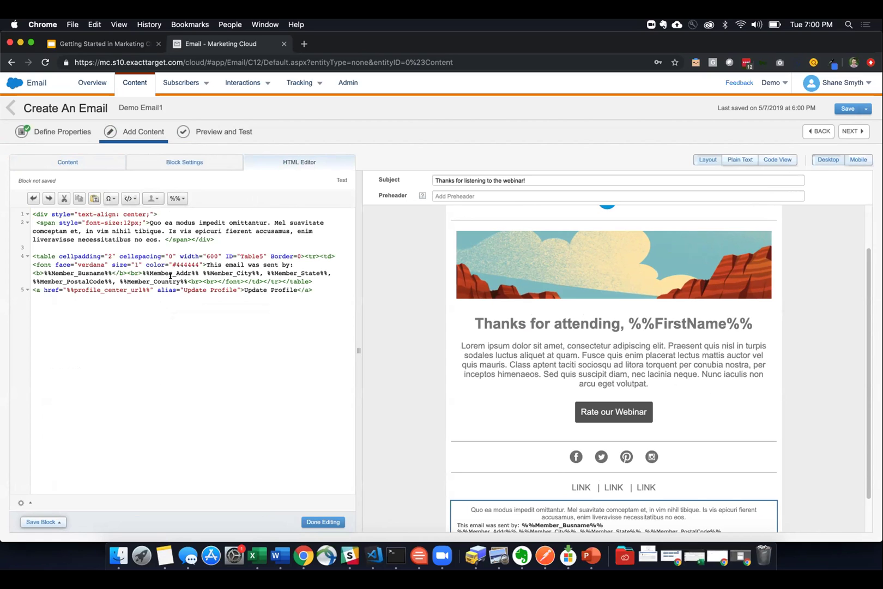
pyautogui.click(310, 521)
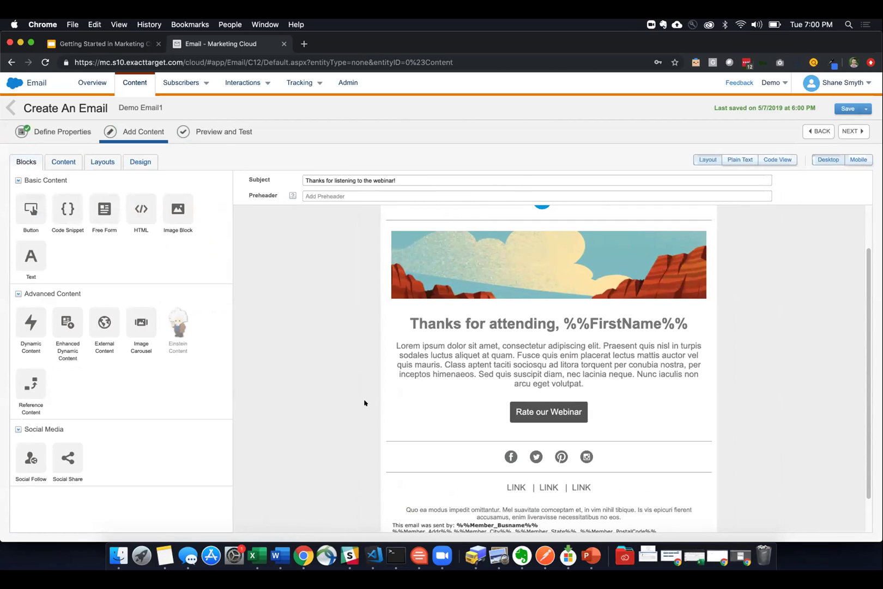
pyautogui.click(219, 133)
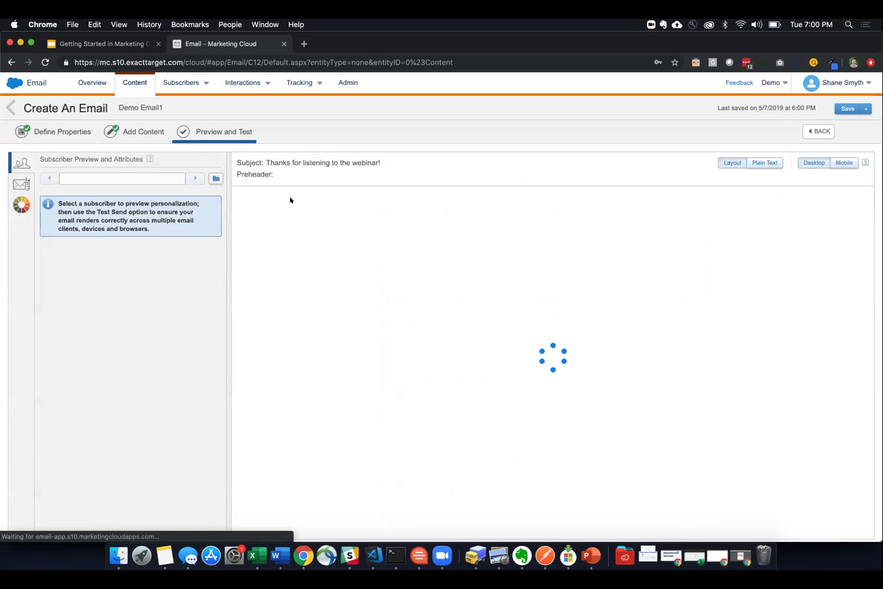
# - Preview the email as the subscriber from the Demo data extension
pyautogui.click(215, 178)
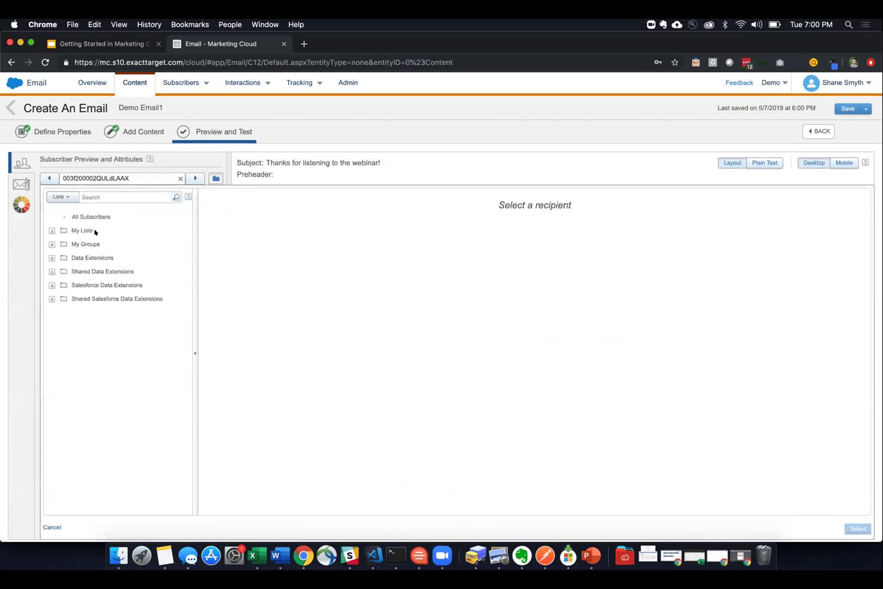
pyautogui.click(76, 259)
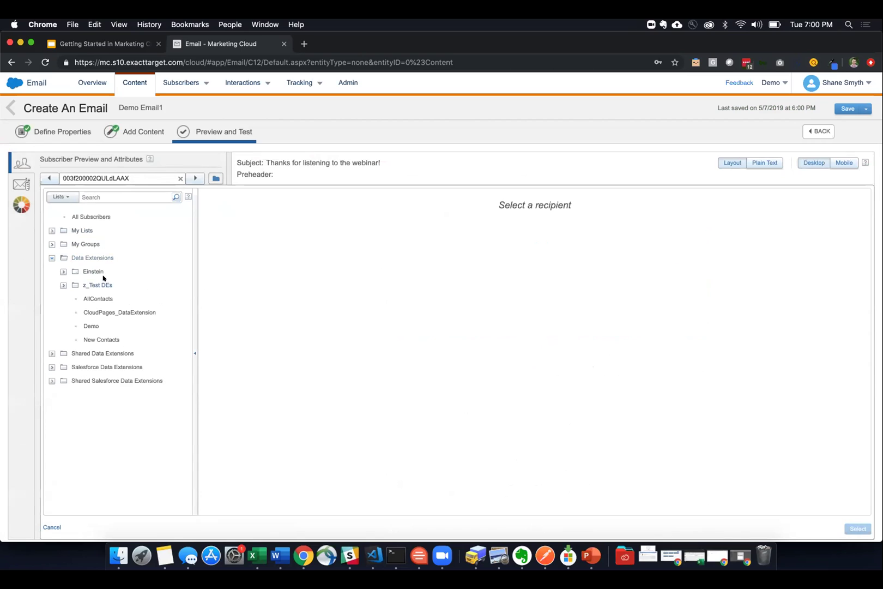
pyautogui.click(91, 326)
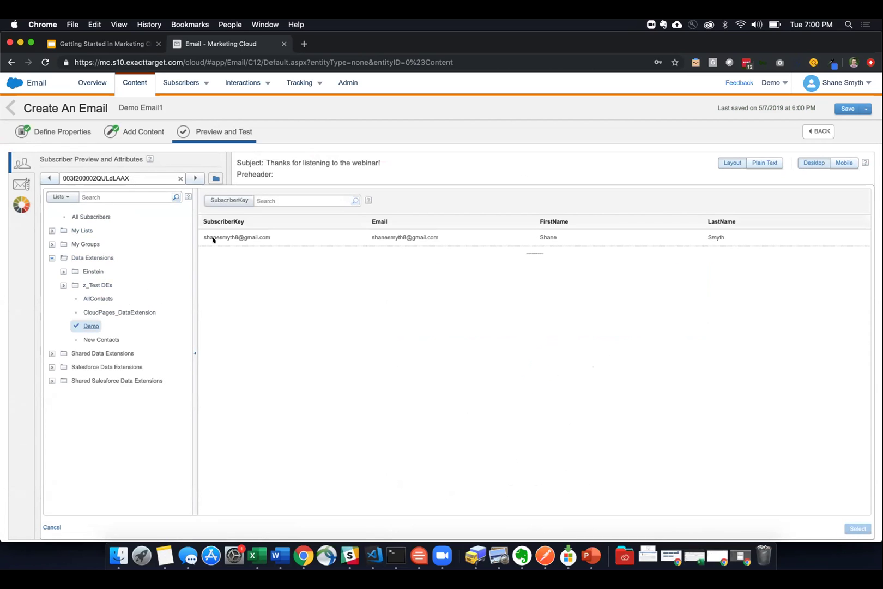
pyautogui.click(239, 240)
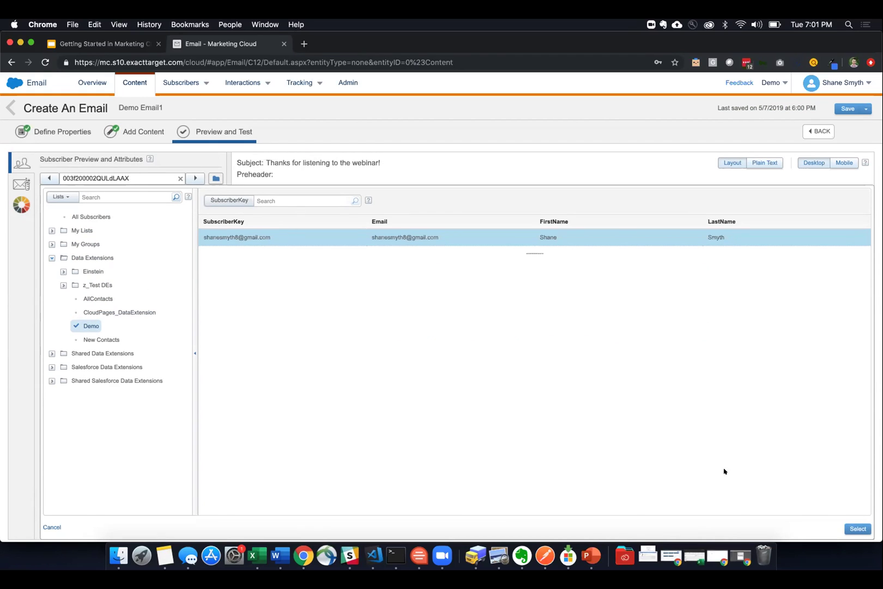
pyautogui.click(857, 528)
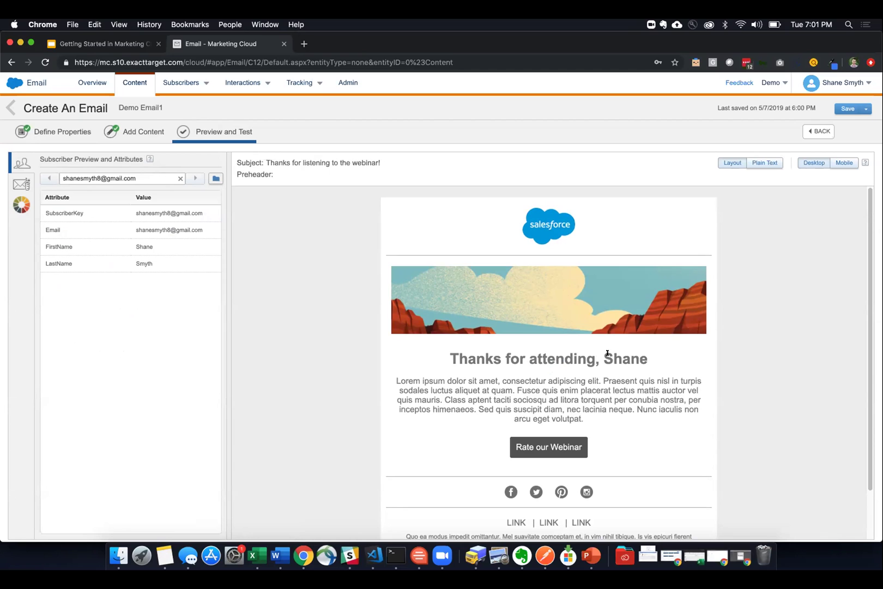
# - Check the personalized first name in the preview heading
pyautogui.moveTo(603, 353); pyautogui.dragTo(649, 359)
pyautogui.scroll(-1, 465, 436)
pyautogui.scroll(1, 466, 437)
pyautogui.scroll(-3, 465, 436)
pyautogui.scroll(3, 465, 436)
# - Compare mobile and desktop previews, verify the footer, and open Test Send options
pyautogui.click(842, 163)
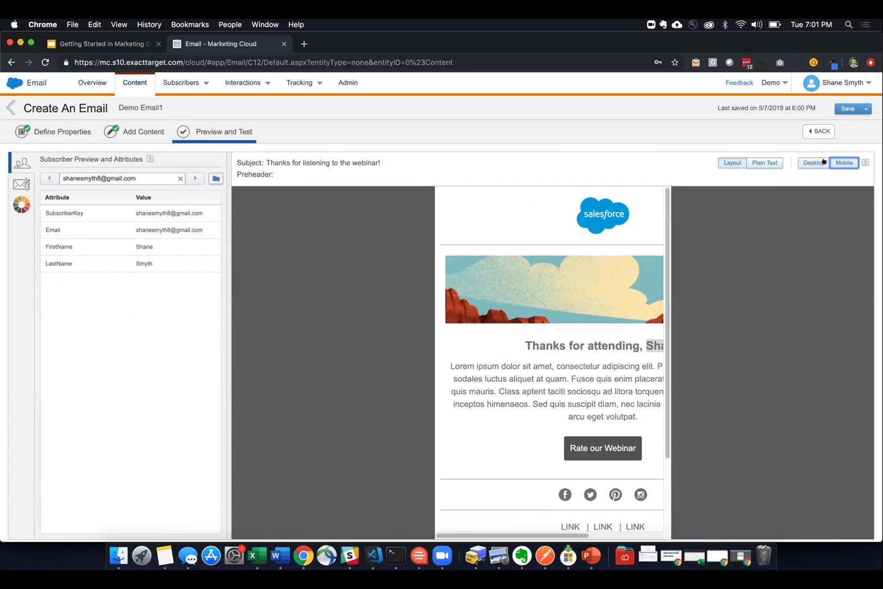
pyautogui.click(821, 162)
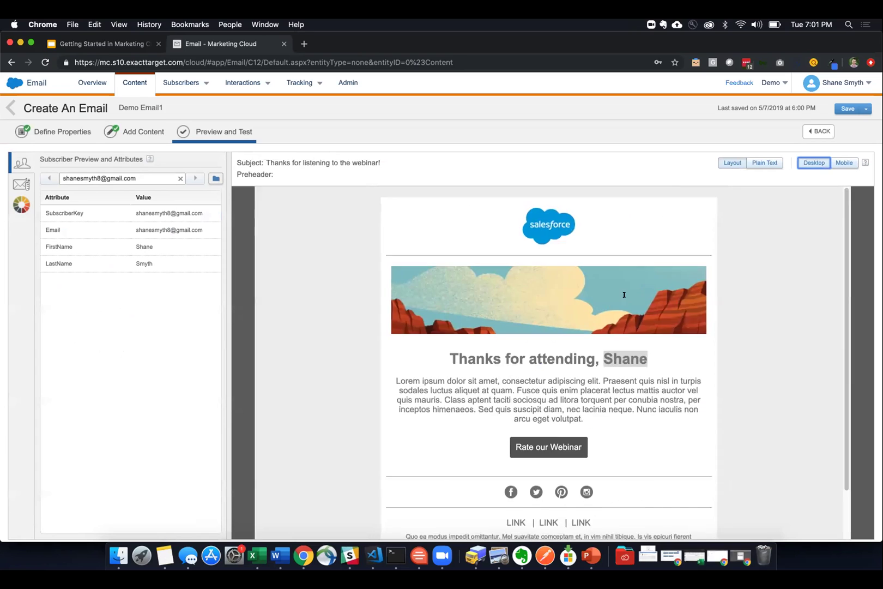
pyautogui.scroll(-2, 457, 478)
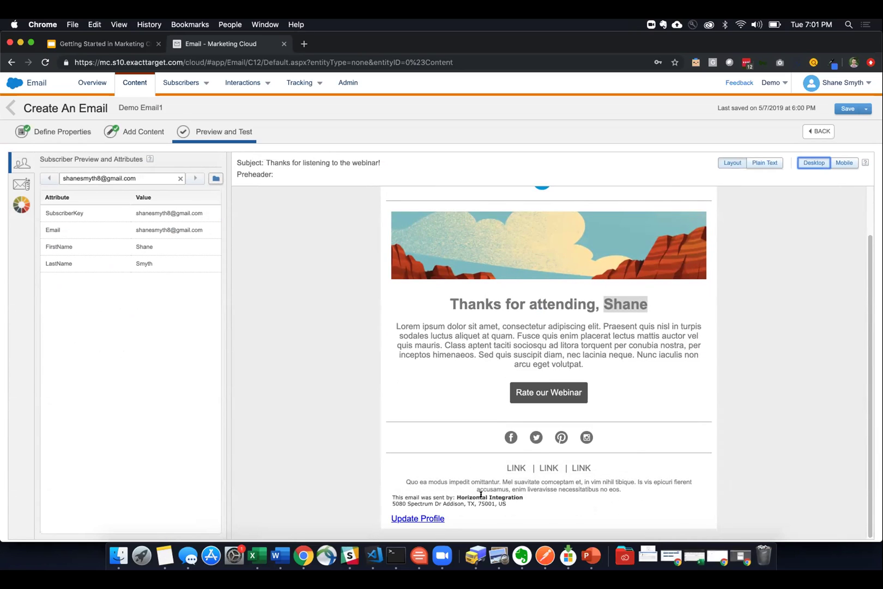
pyautogui.scroll(2, 481, 495)
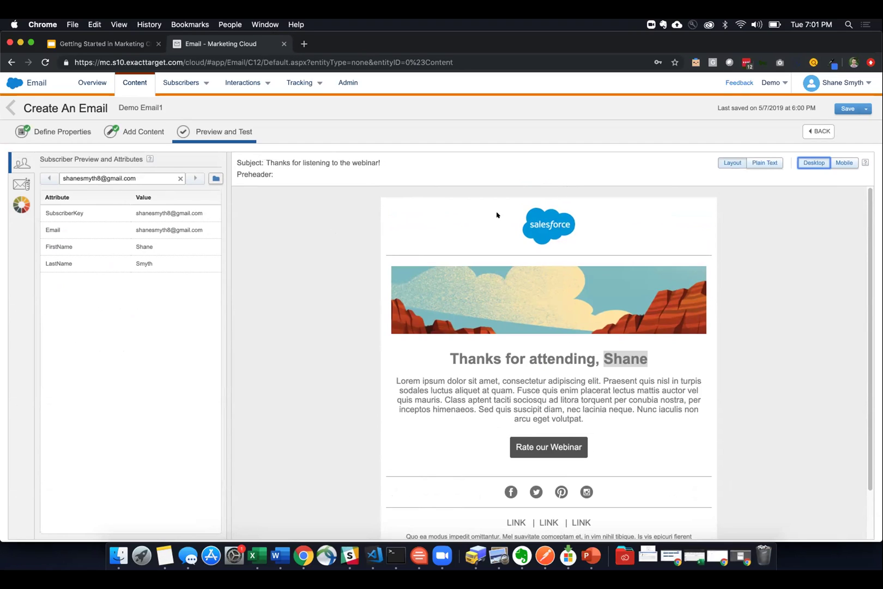
pyautogui.click(371, 301)
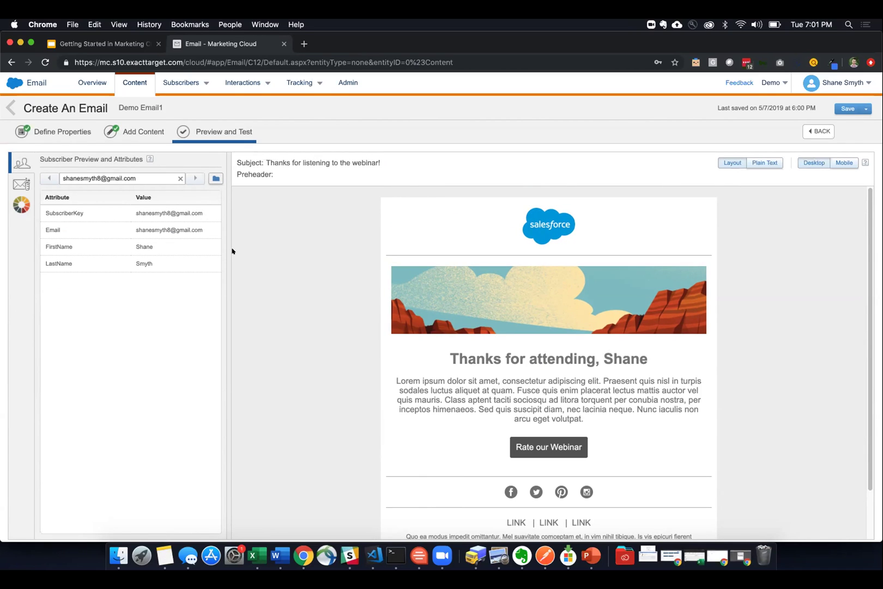
pyautogui.click(22, 186)
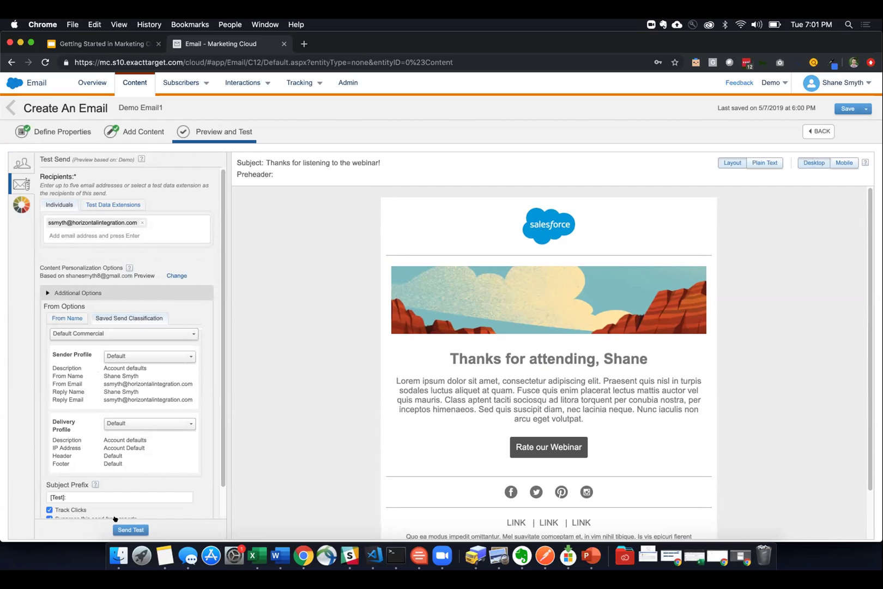
# - Save Demo Email1 and start the Send Email wizard at Define Properties
pyautogui.click(21, 204)
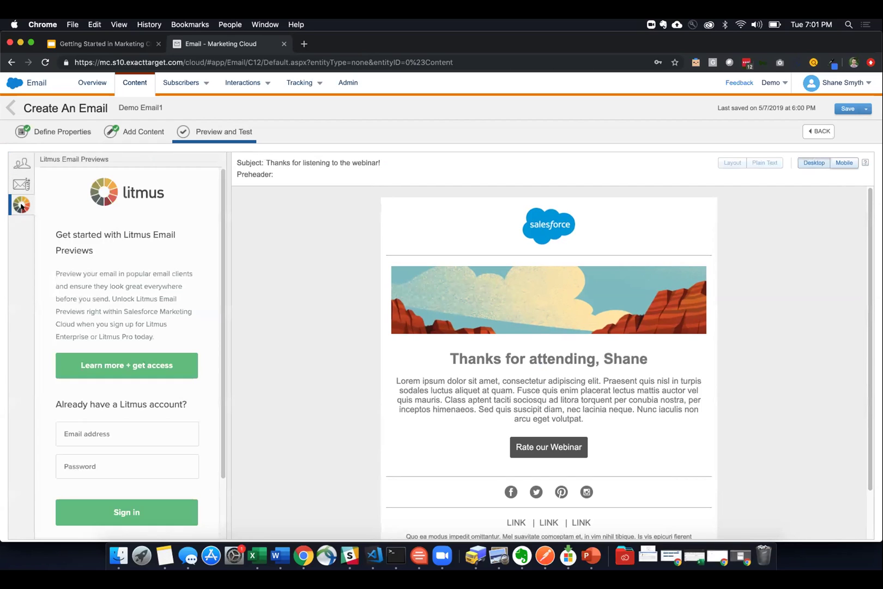
pyautogui.click(23, 164)
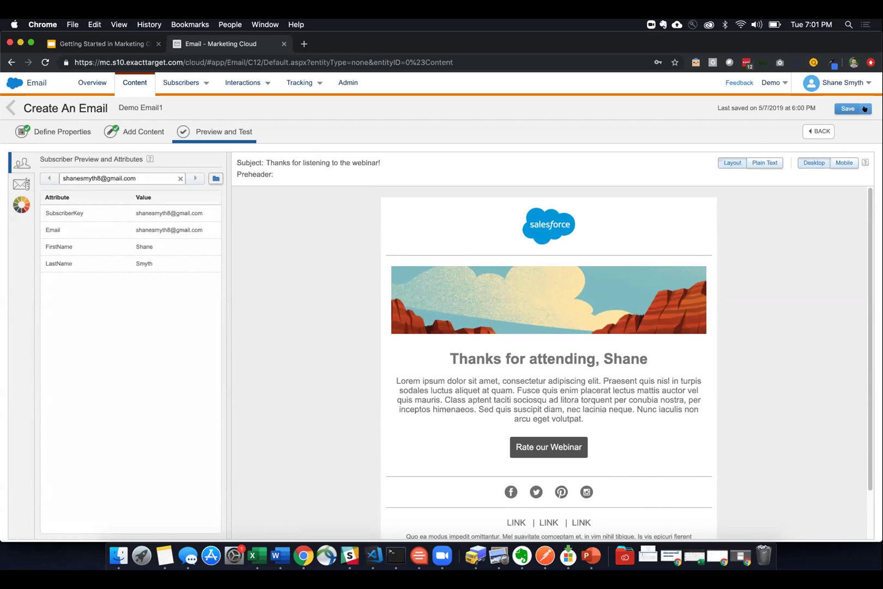
pyautogui.click(866, 108)
pyautogui.click(820, 129)
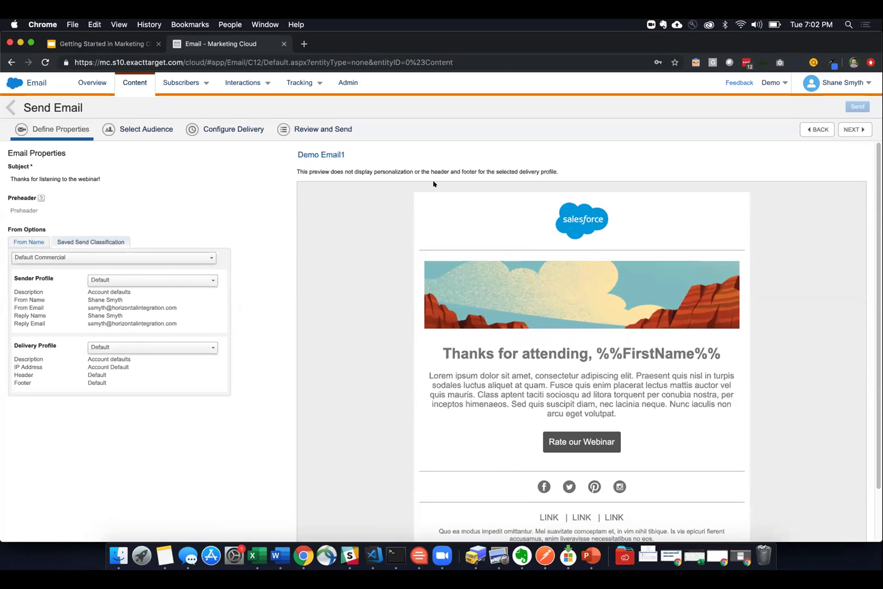
# - Target the Demo data extension with the All Subscribers publication list
pyautogui.click(840, 132)
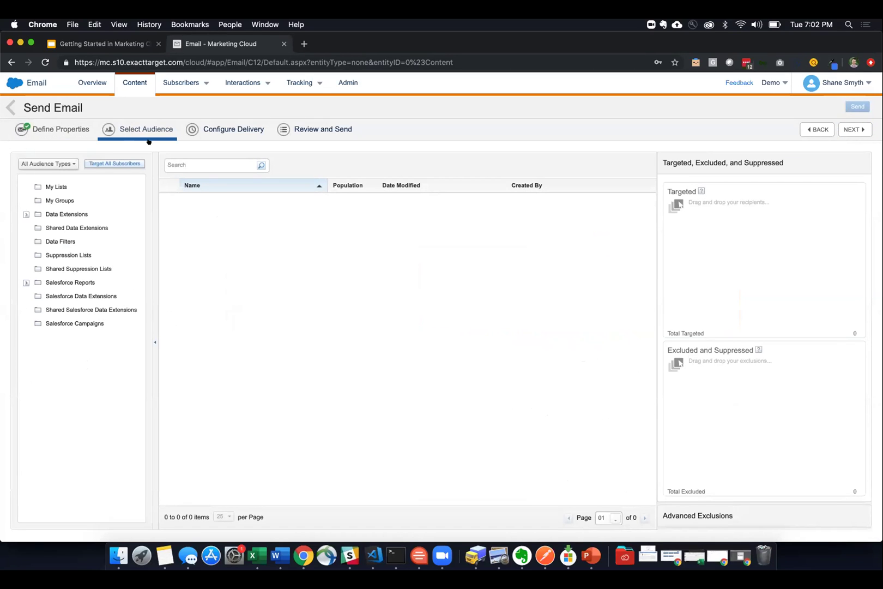
pyautogui.click(65, 216)
pyautogui.click(207, 240)
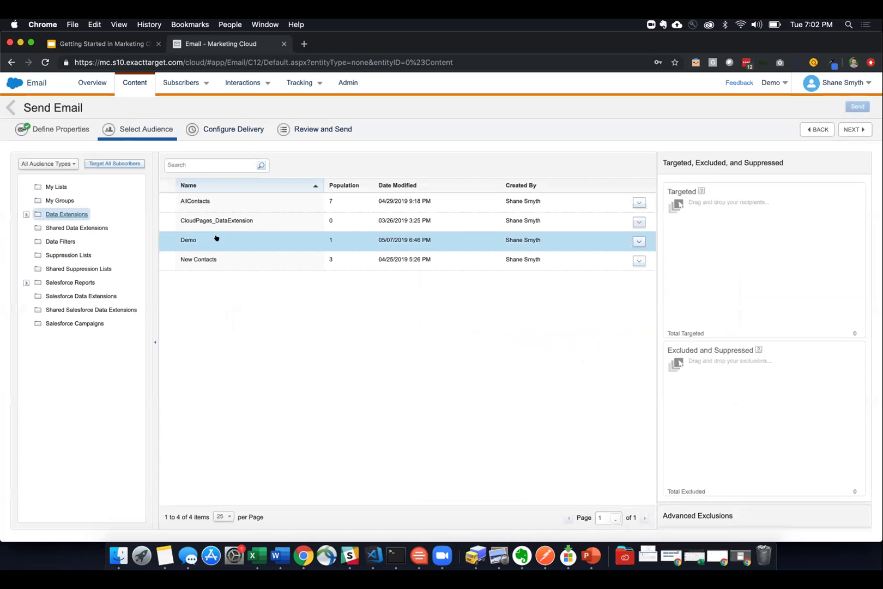
pyautogui.moveTo(243, 242); pyautogui.dragTo(693, 244)
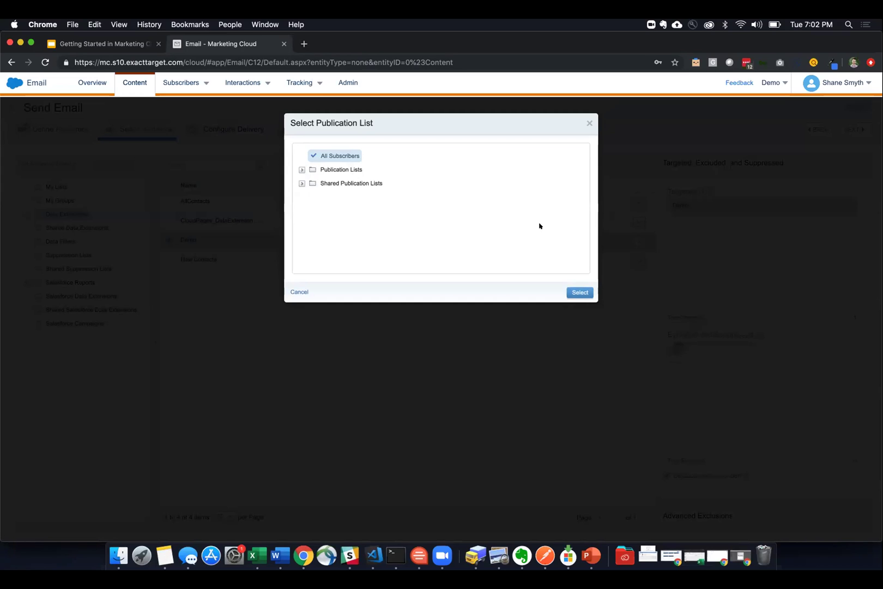
pyautogui.click(580, 292)
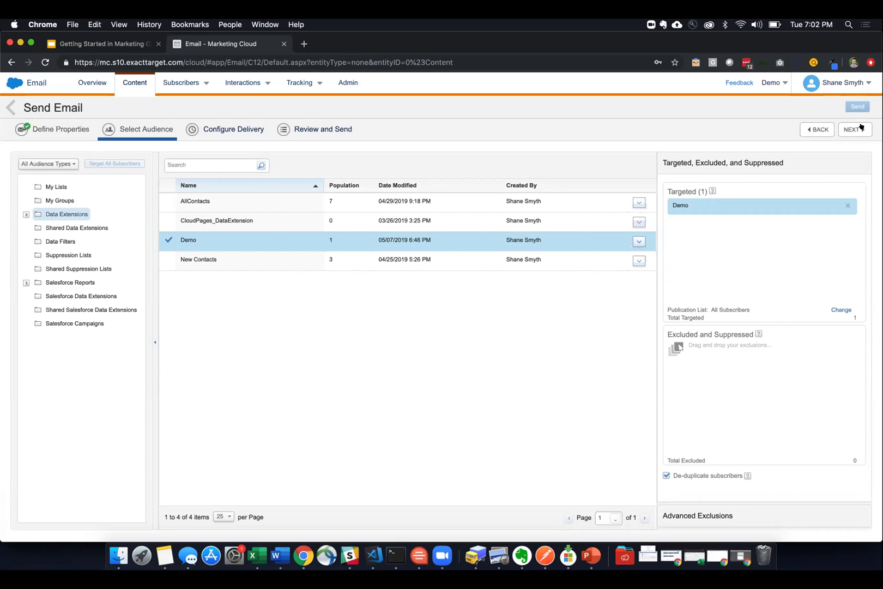
# - Keep delivery set to Send Immediately with click tracking
pyautogui.click(861, 126)
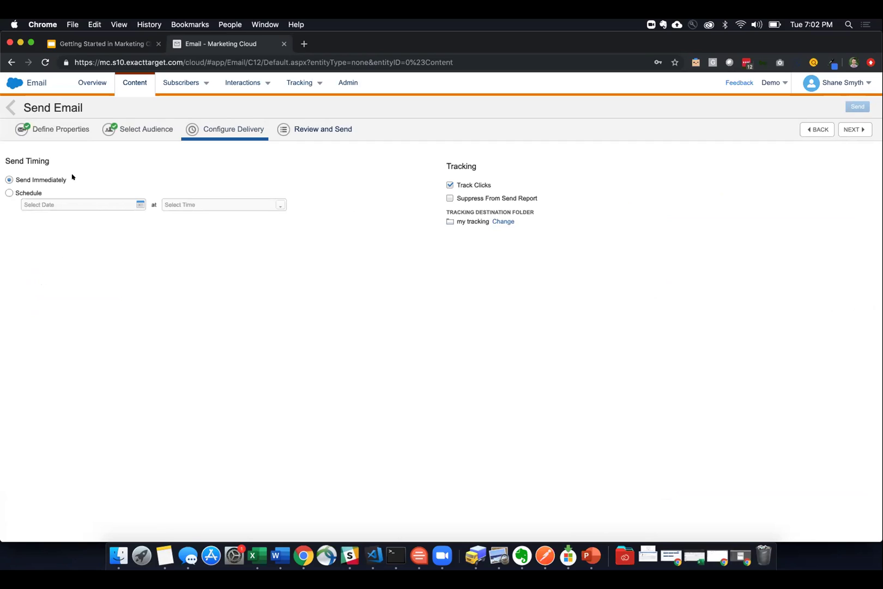
pyautogui.click(30, 192)
pyautogui.click(22, 178)
# - Review the send summary (1 targeted, immediate), confirm readiness and send Demo Email1
pyautogui.click(855, 129)
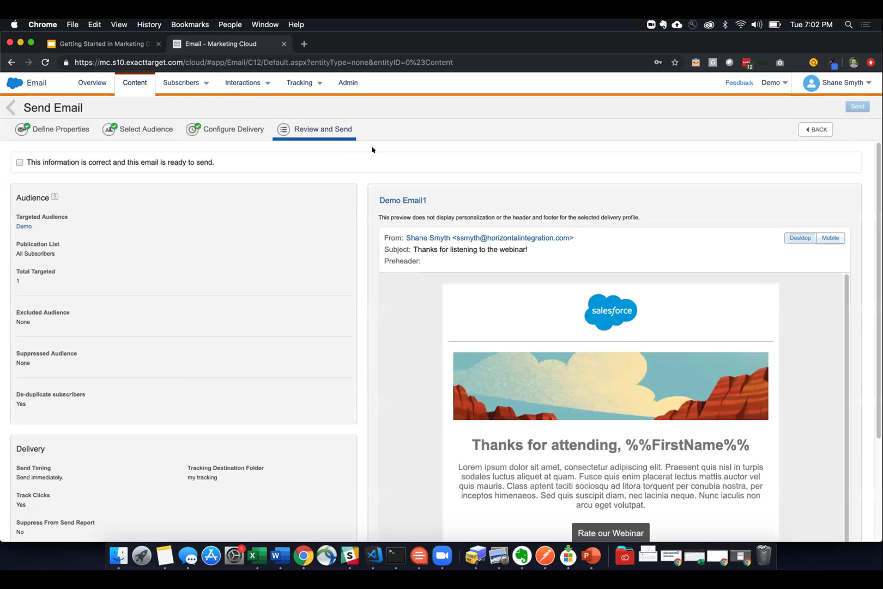
pyautogui.scroll(-2, 408, 394)
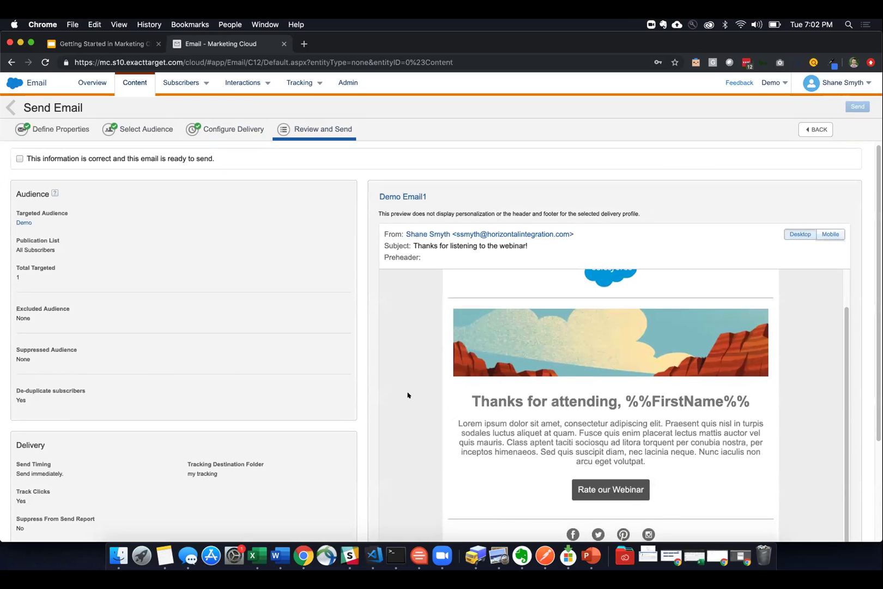
pyautogui.scroll(2, 408, 394)
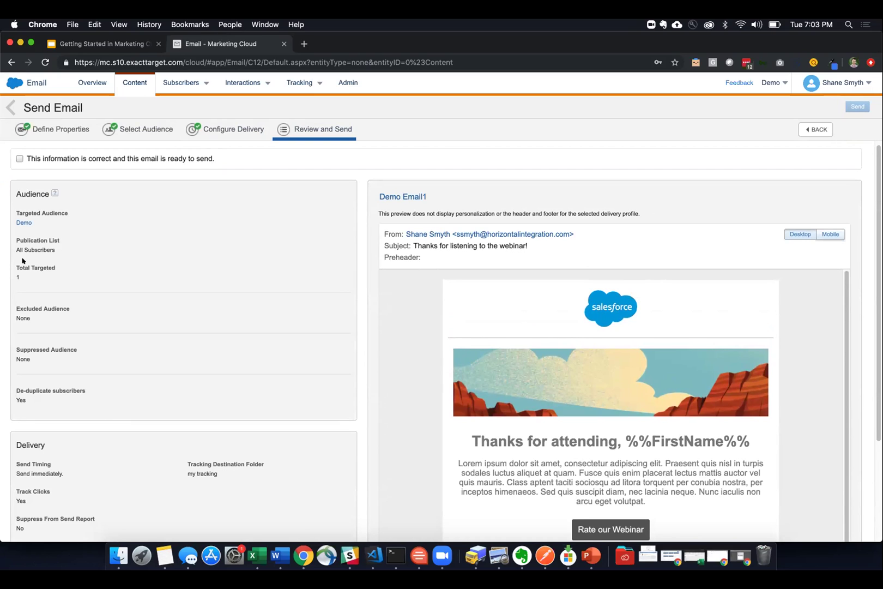
pyautogui.moveTo(21, 276); pyautogui.dragTo(12, 277)
pyautogui.scroll(-2, 54, 433)
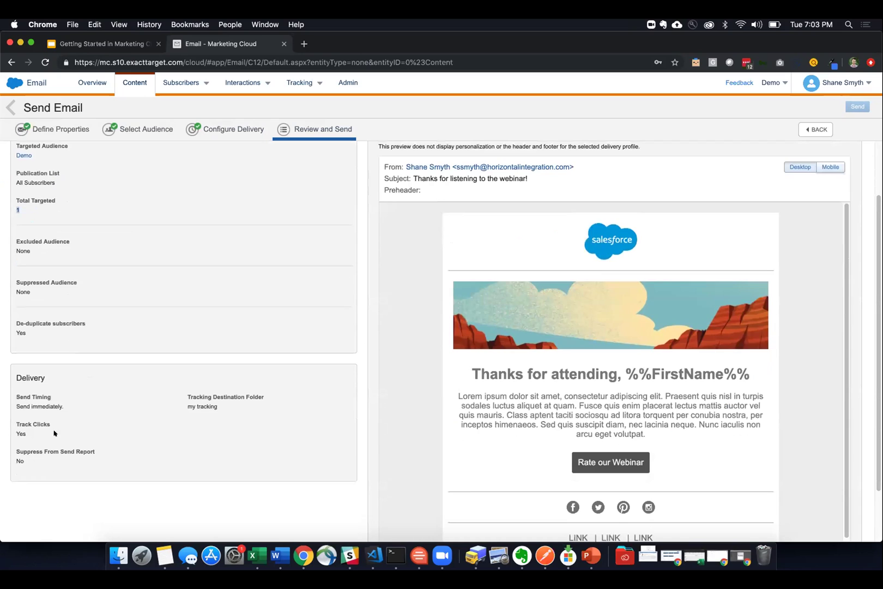
pyautogui.moveTo(63, 405); pyautogui.dragTo(21, 404)
pyautogui.scroll(2, 207, 251)
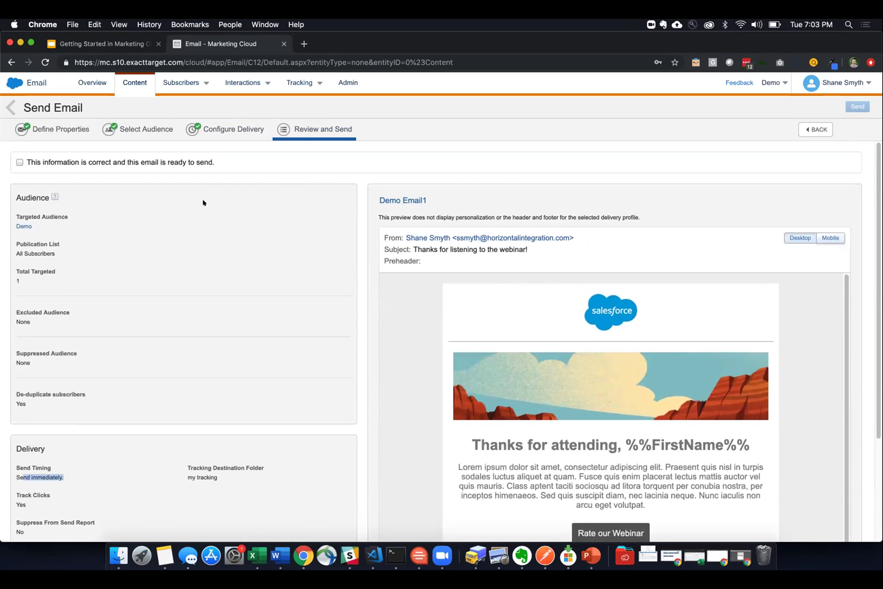
pyautogui.click(22, 160)
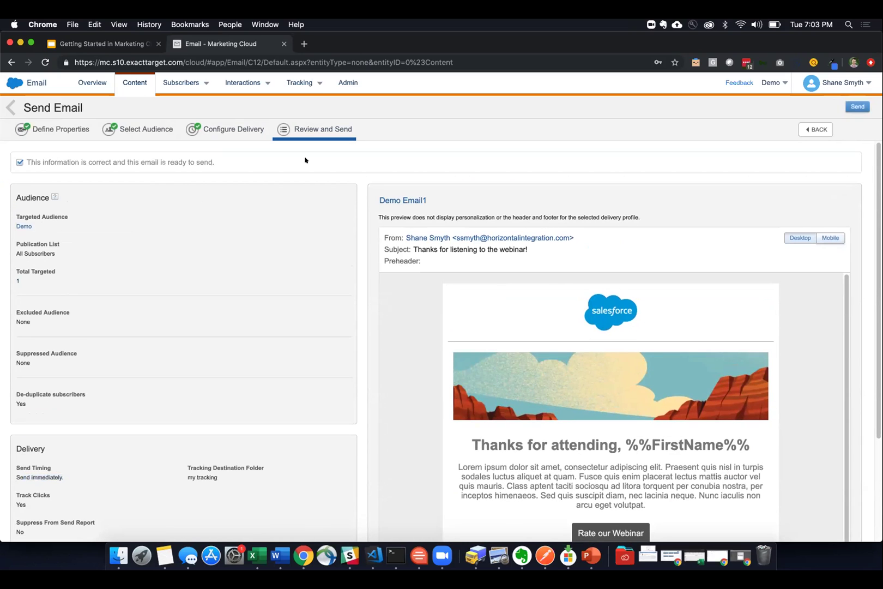
pyautogui.click(850, 107)
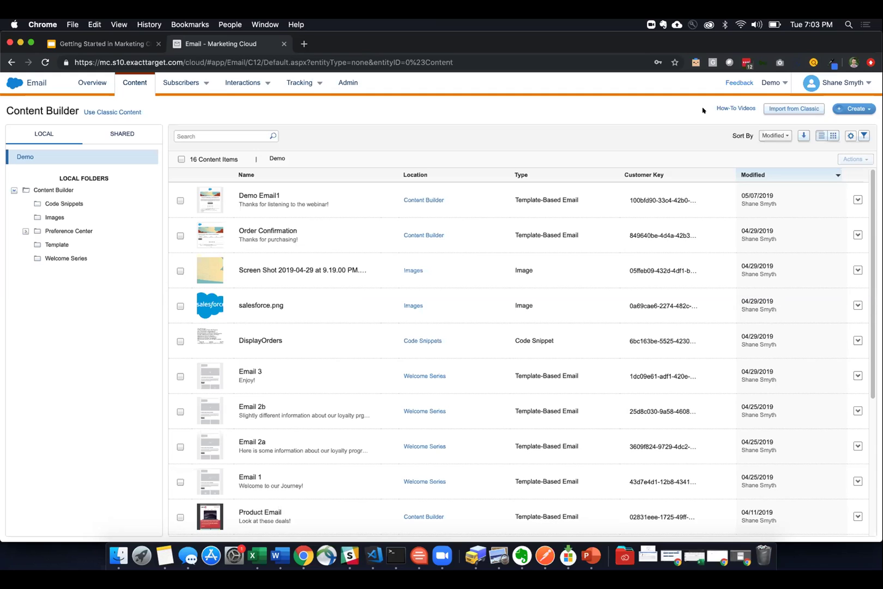
# - Show the Demo Email1 send's tracking details: 1 sent, 100% delivery rate, 0% opens
pyautogui.moveTo(299, 82)
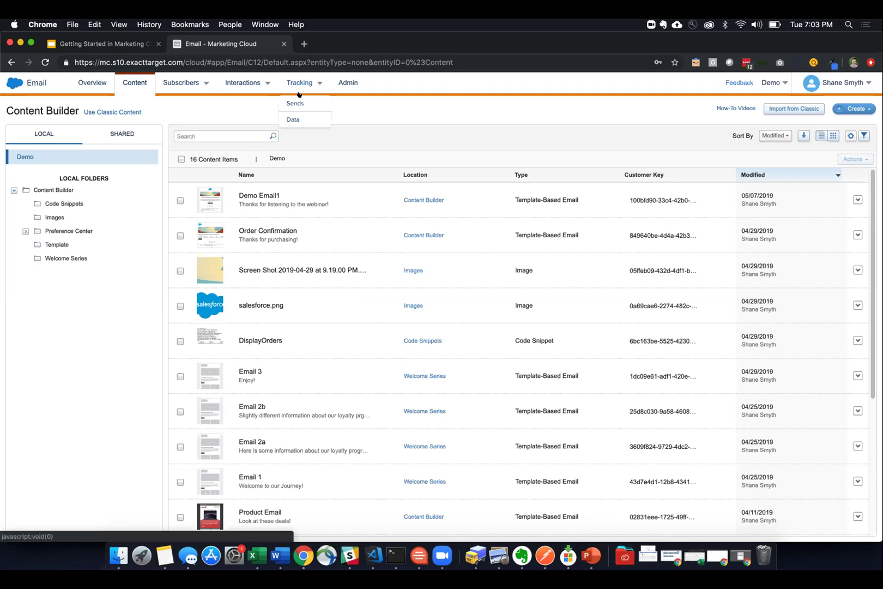
pyautogui.click(294, 101)
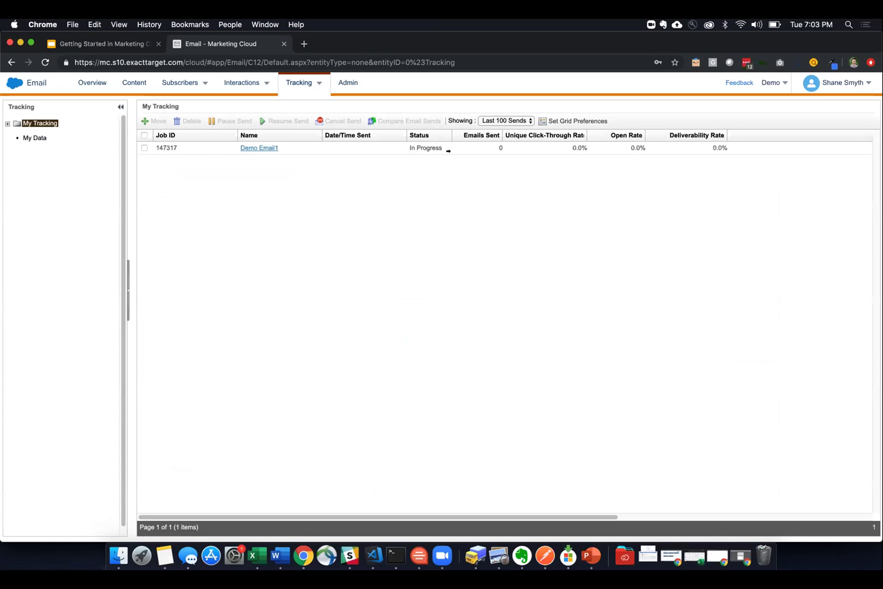
pyautogui.click(273, 148)
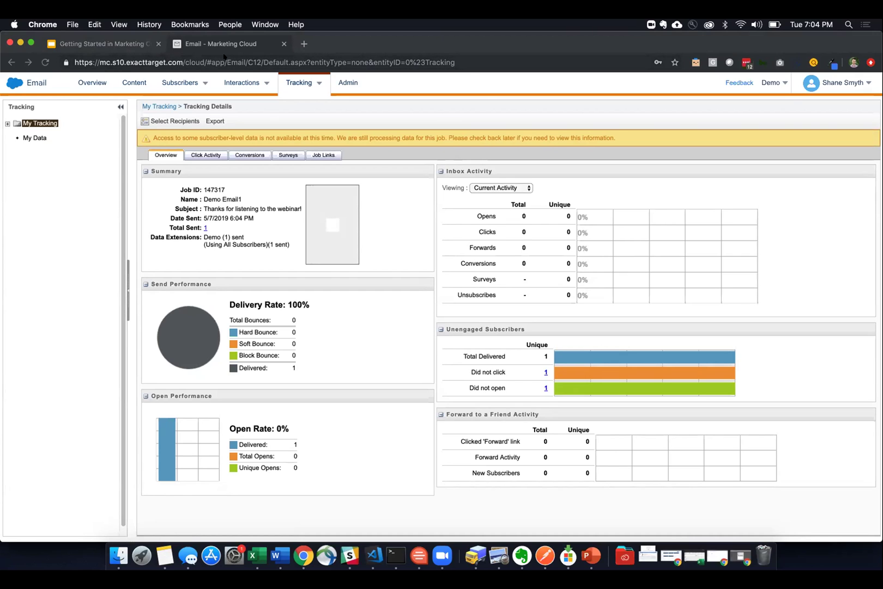
pyautogui.scroll(-1, 99, 177)
# - Reopen Demo Email1's content for editing from the content library
pyautogui.click(130, 89)
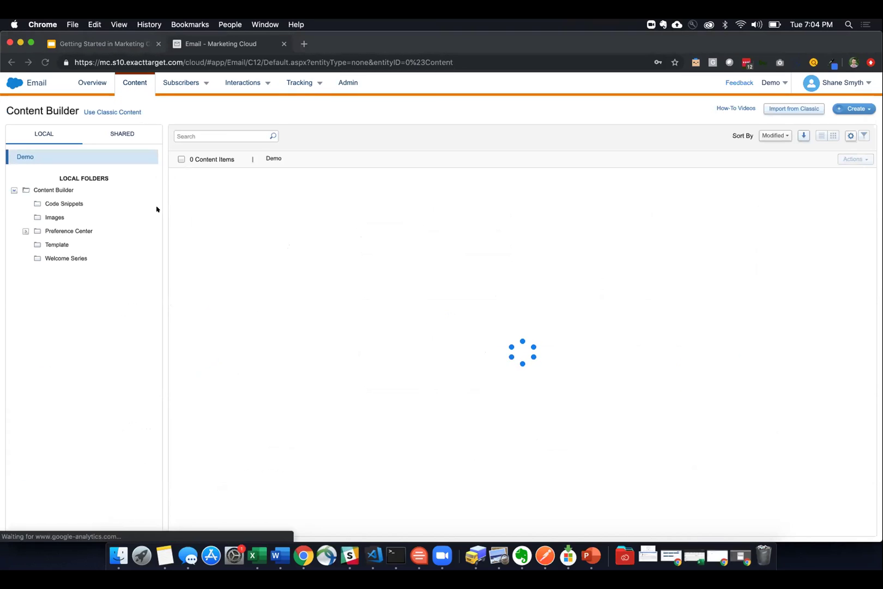
pyautogui.click(297, 196)
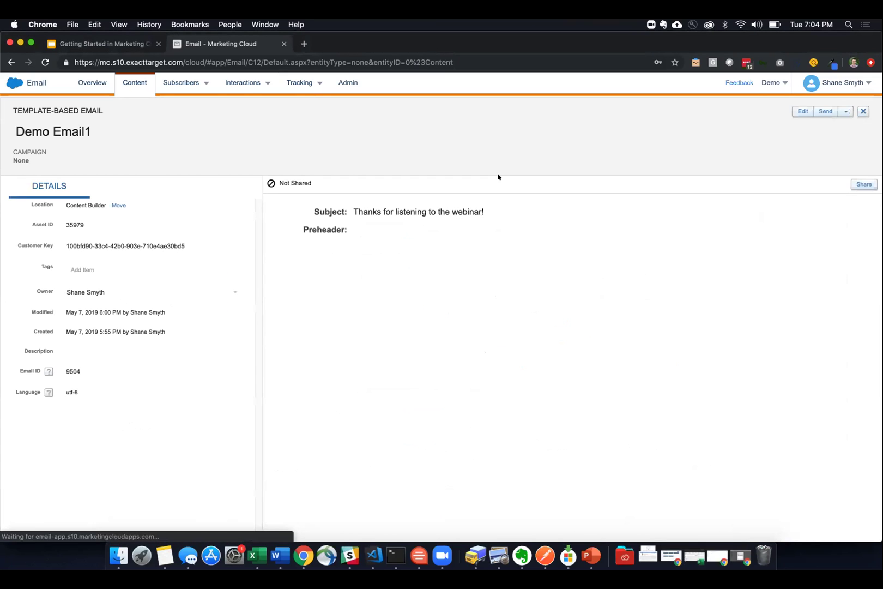
pyautogui.click(797, 111)
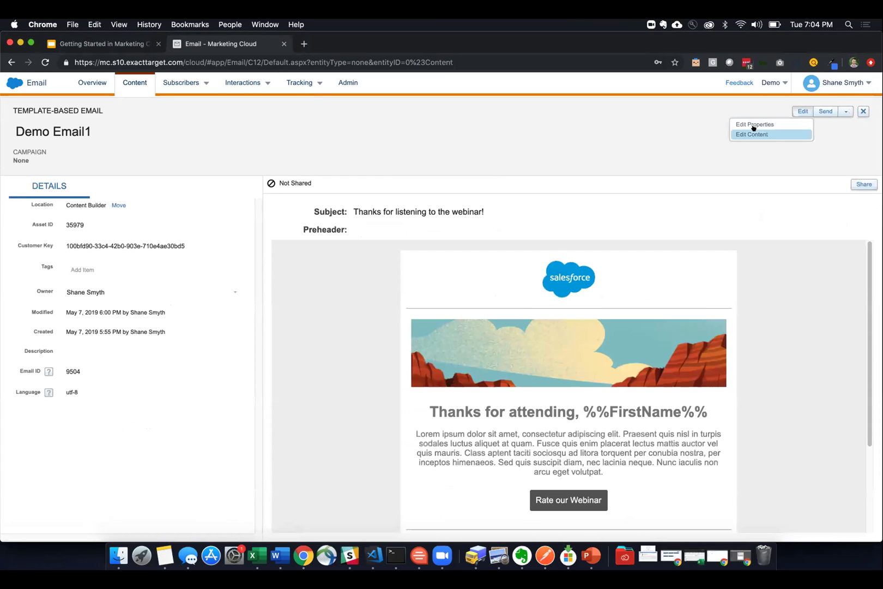
pyautogui.click(753, 133)
# - Place %%FirstName%% right after 'Thanks' in the subject line, save it, and return to the slides
pyautogui.click(363, 176)
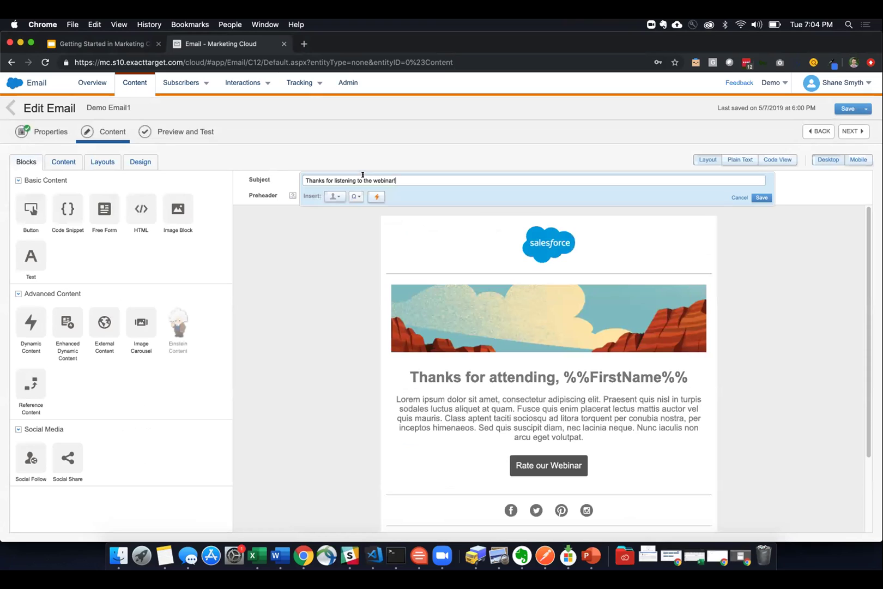
pyautogui.click(332, 196)
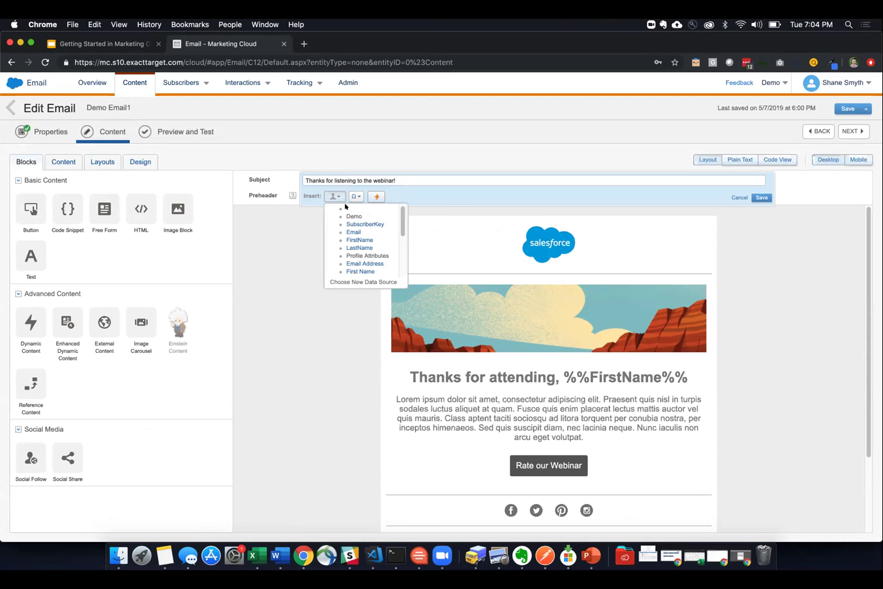
pyautogui.click(360, 240)
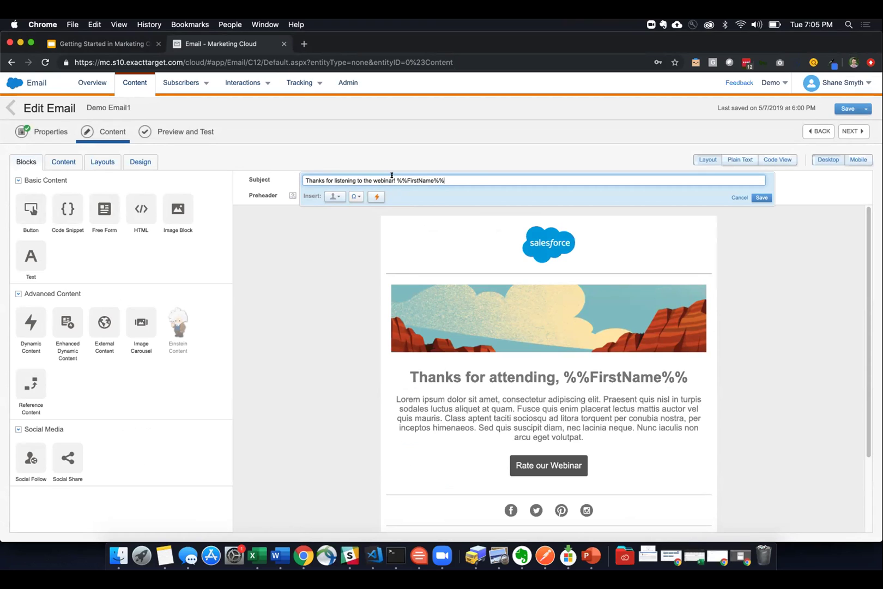
pyautogui.press('super+shift+Left')
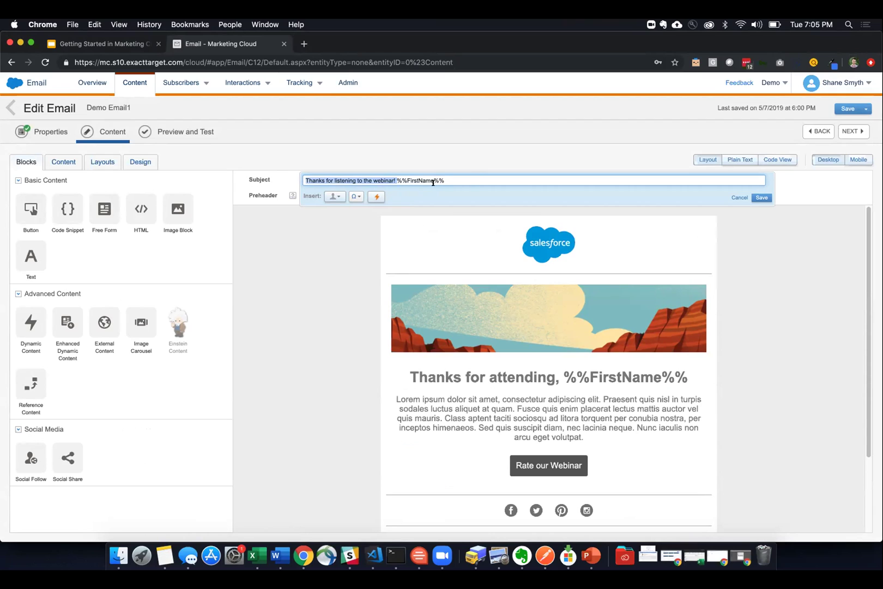
pyautogui.moveTo(444, 181); pyautogui.dragTo(396, 180)
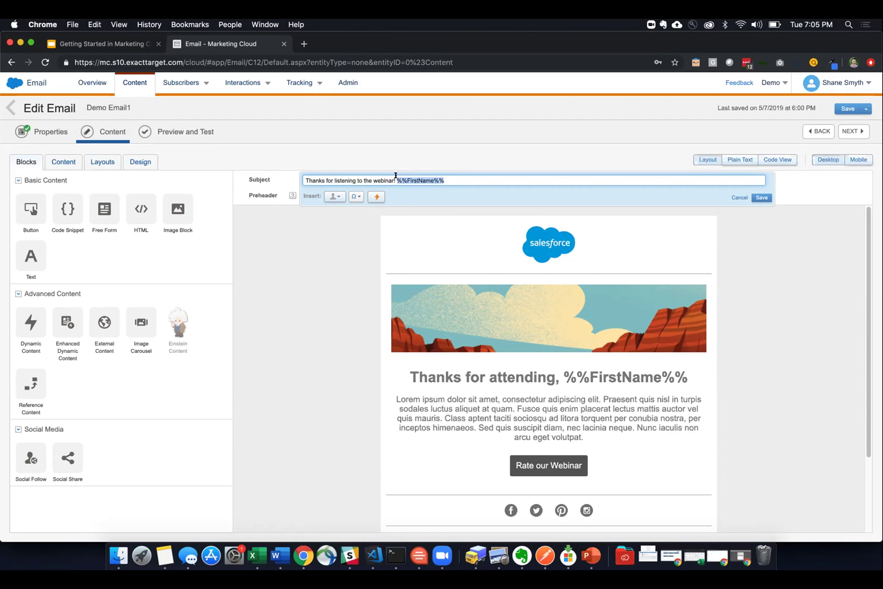
pyautogui.press('super+x')
pyautogui.press('super+v')
pyautogui.click(761, 198)
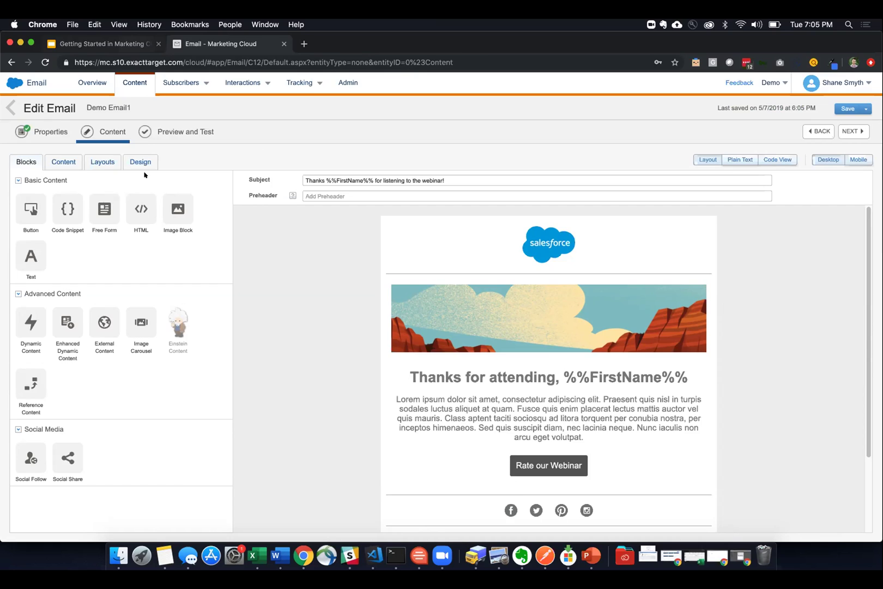
pyautogui.hotkey('ctrl', 'shift', 'Tab')
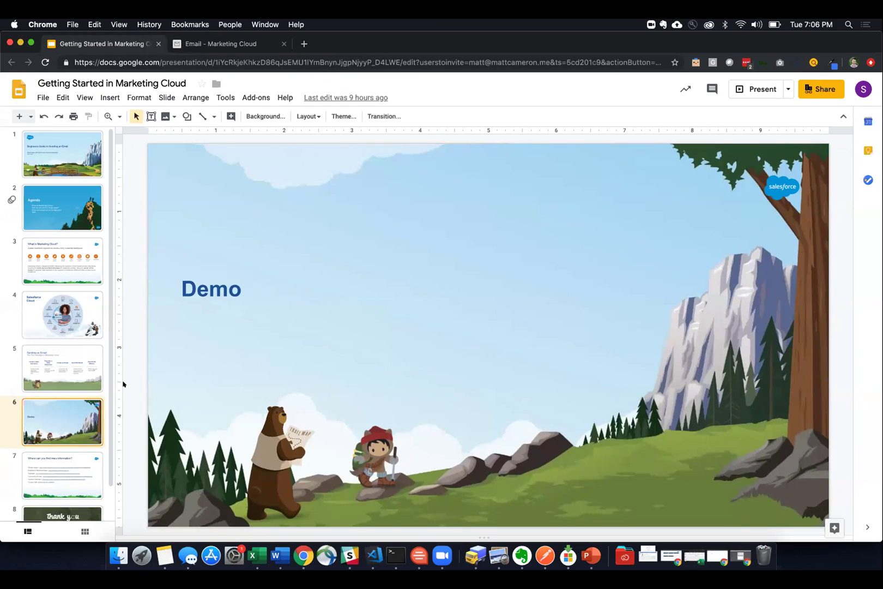